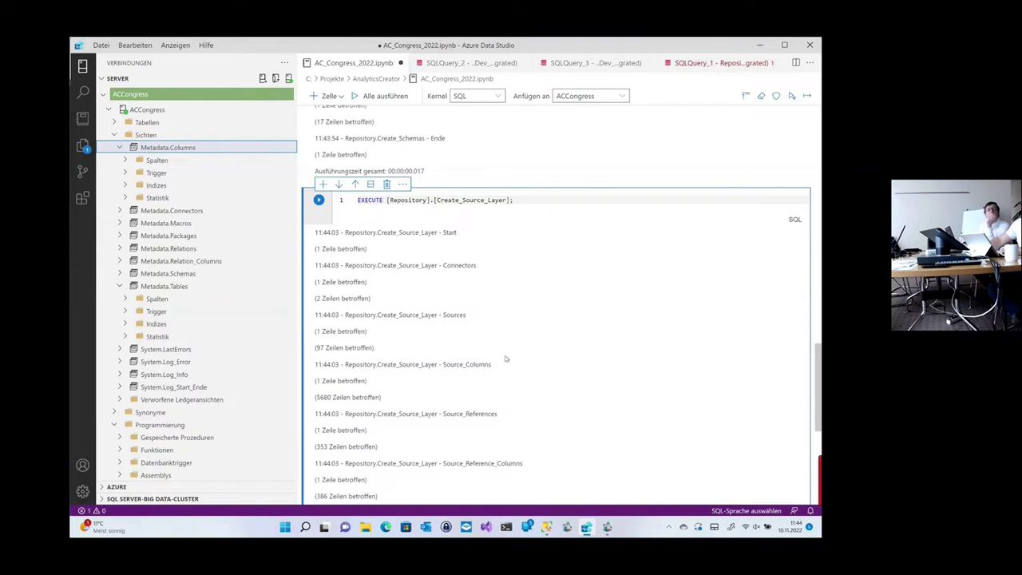
Step: Open the definition of the Repository.Create_Source_Layer procedure and view its connector and source insert statements
scroll(495, 359, "down", 2)
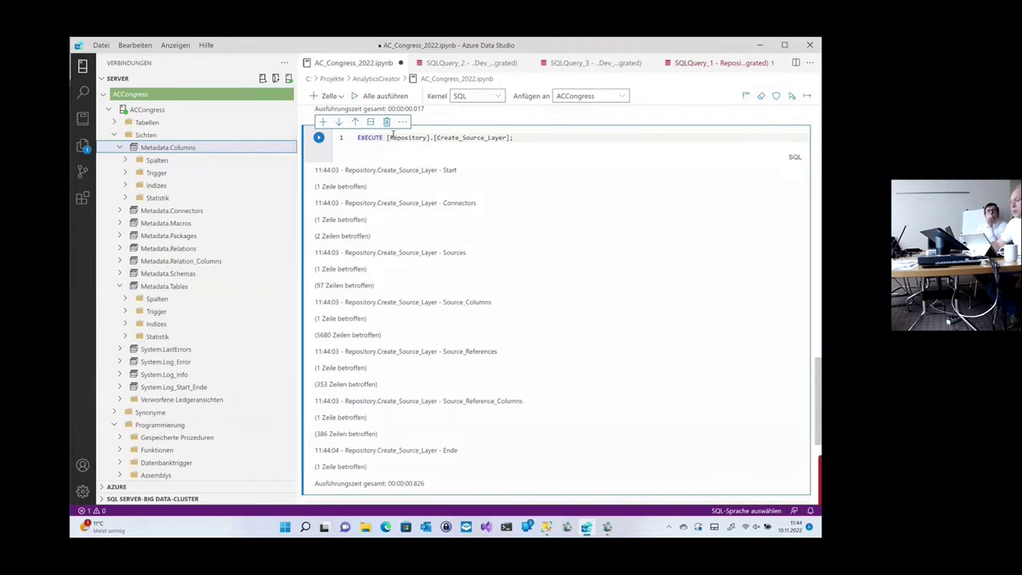
right_click(475, 140)
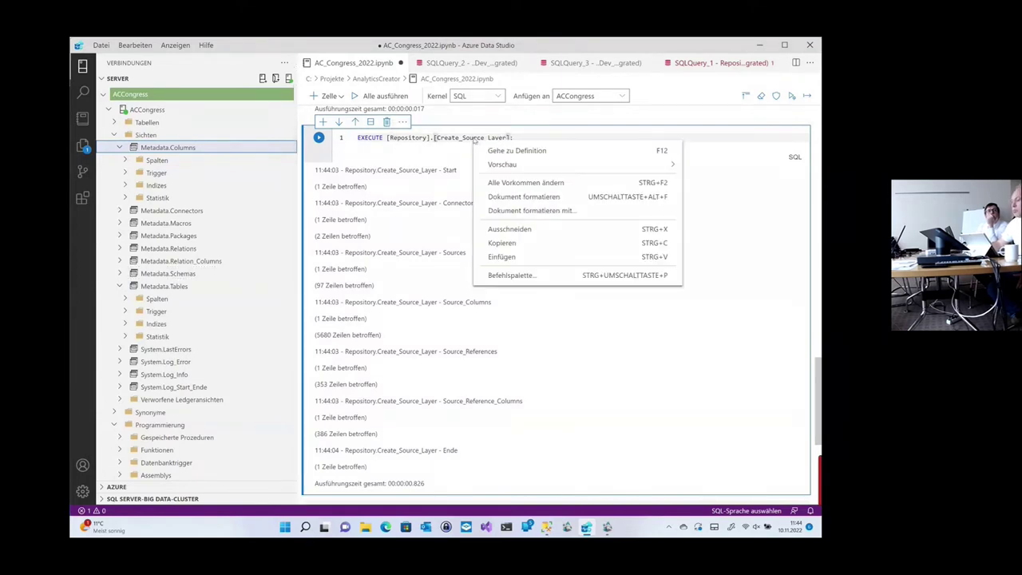
left_click(514, 150)
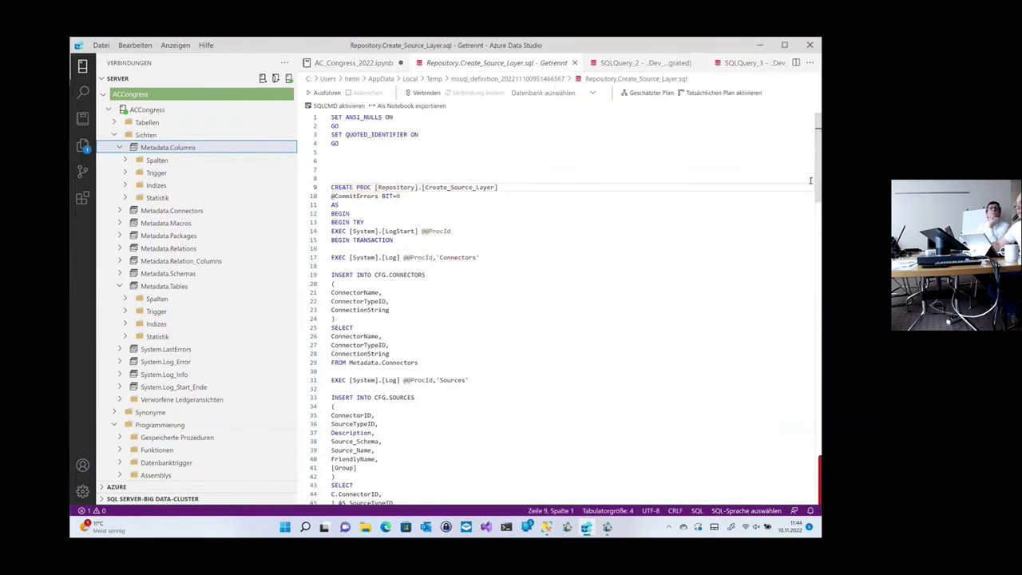
scroll(822, 189, "down", 2)
scroll(821, 191, "down", 4)
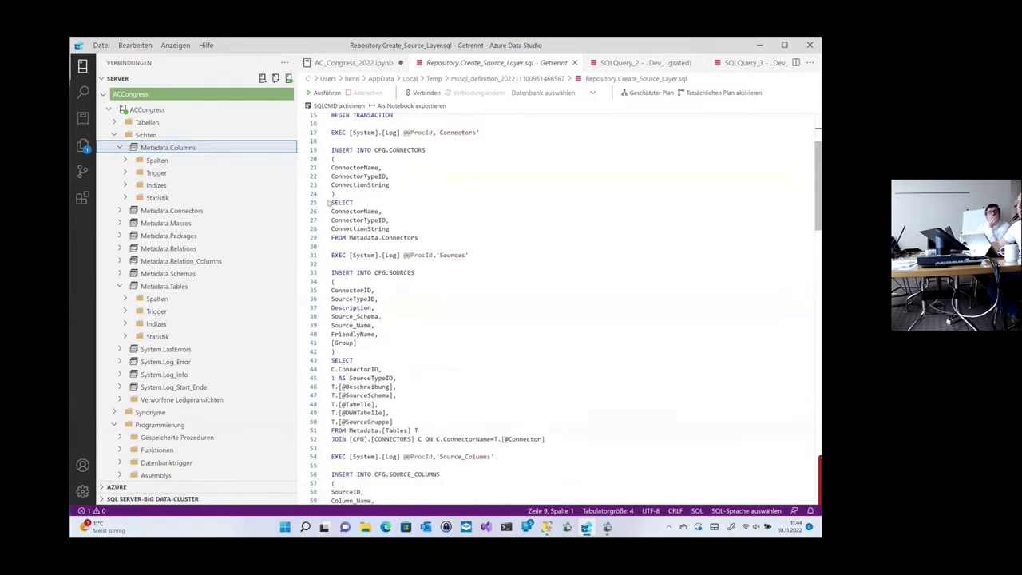
Step: Copy the SELECT statement that reads ConnectorName, ConnectorTypeID and ConnectionString from Metadata.Connectors
left_click_drag(424, 234, 330, 202)
key("ctrl+c")
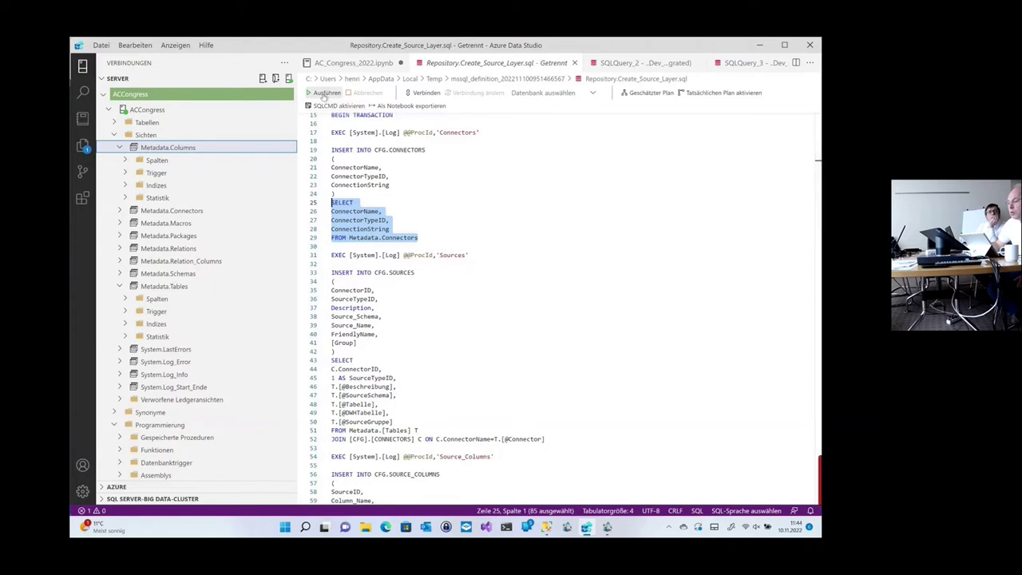
left_click(324, 92)
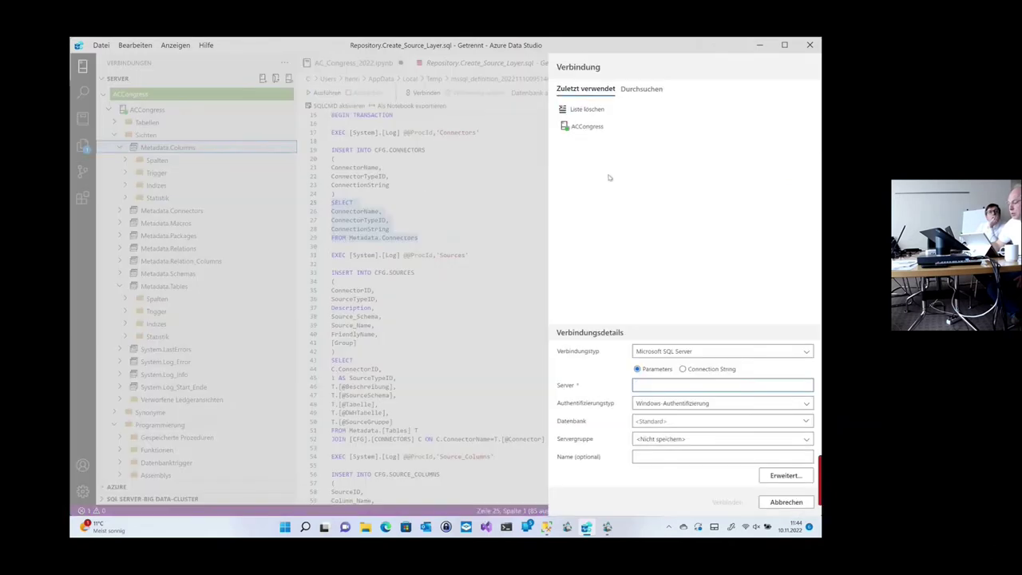
left_click(786, 502)
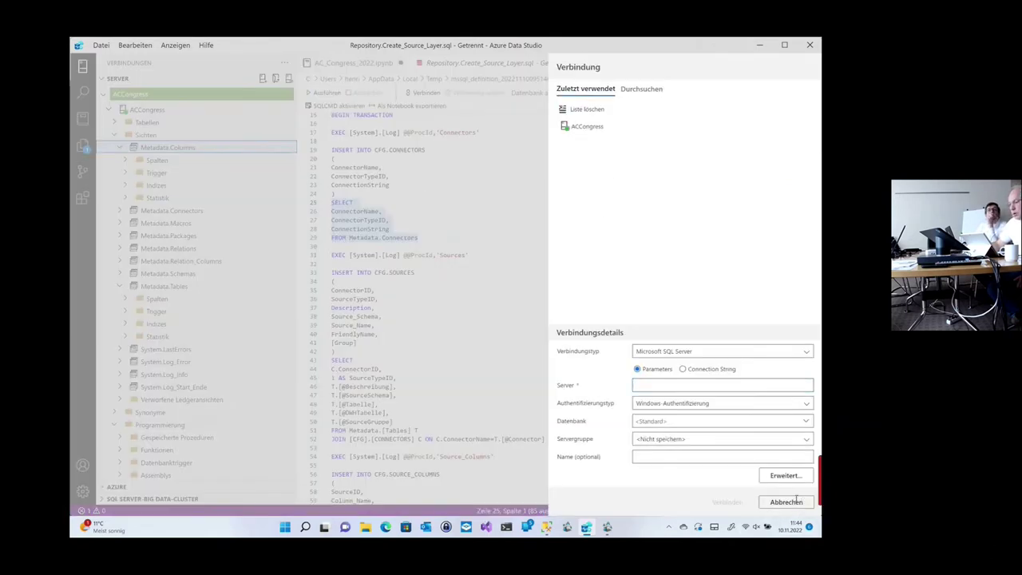
right_click(352, 224)
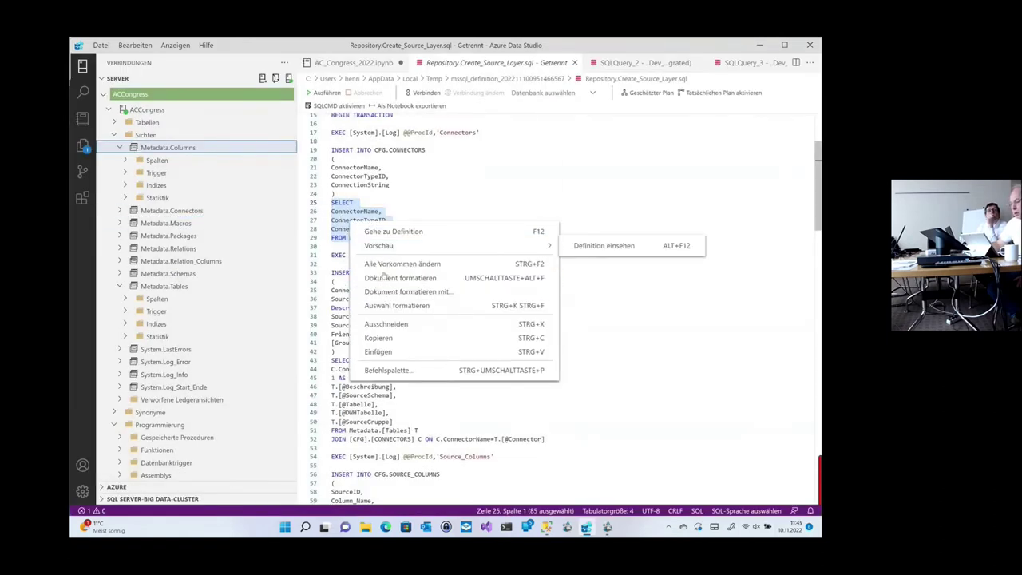
left_click(379, 338)
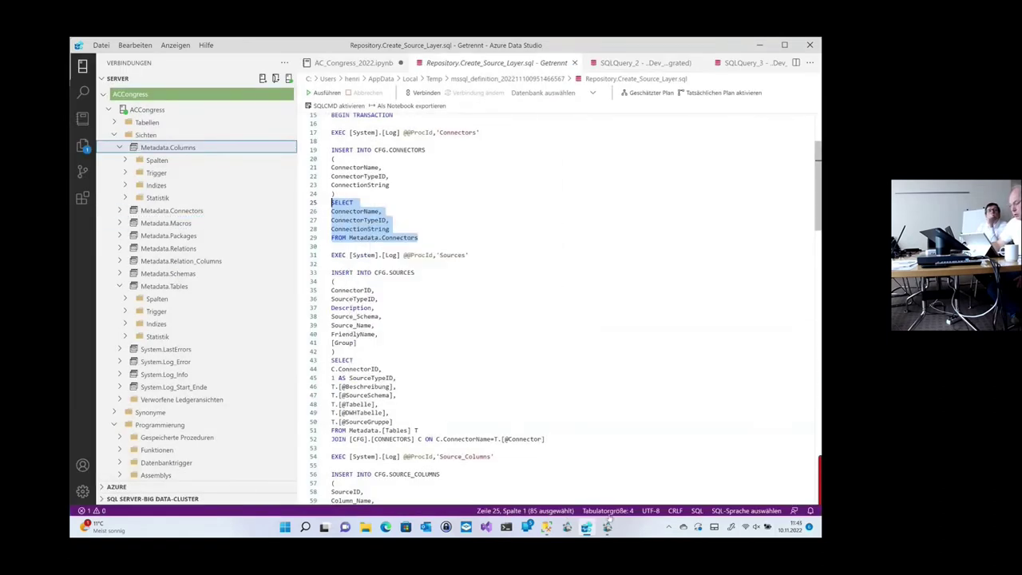
Step: Switch to SQL Server Management Studio and run the copied Metadata.Connectors query in a new query on Dev_Repository_Generator
left_click(546, 526)
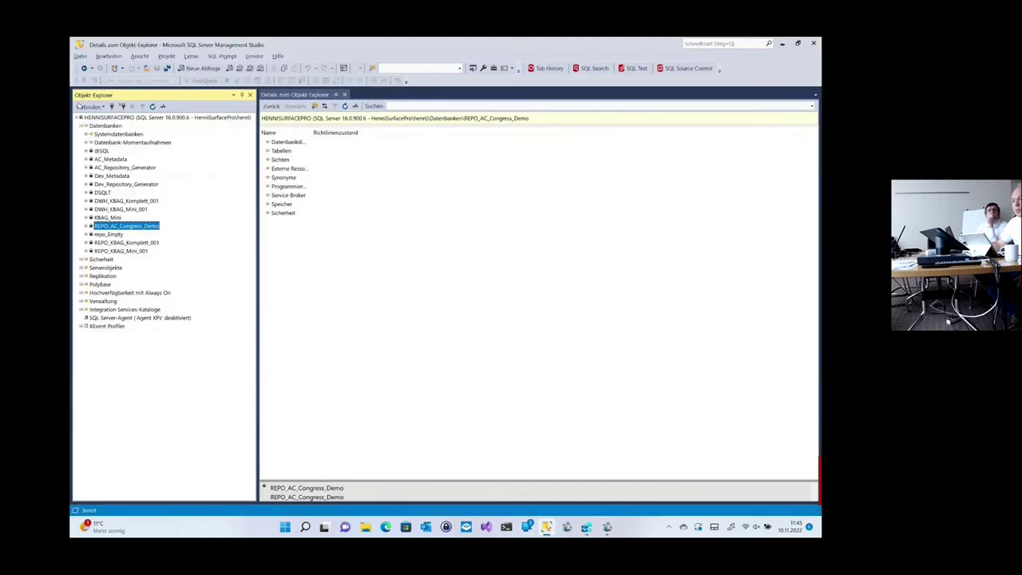
left_click(114, 185)
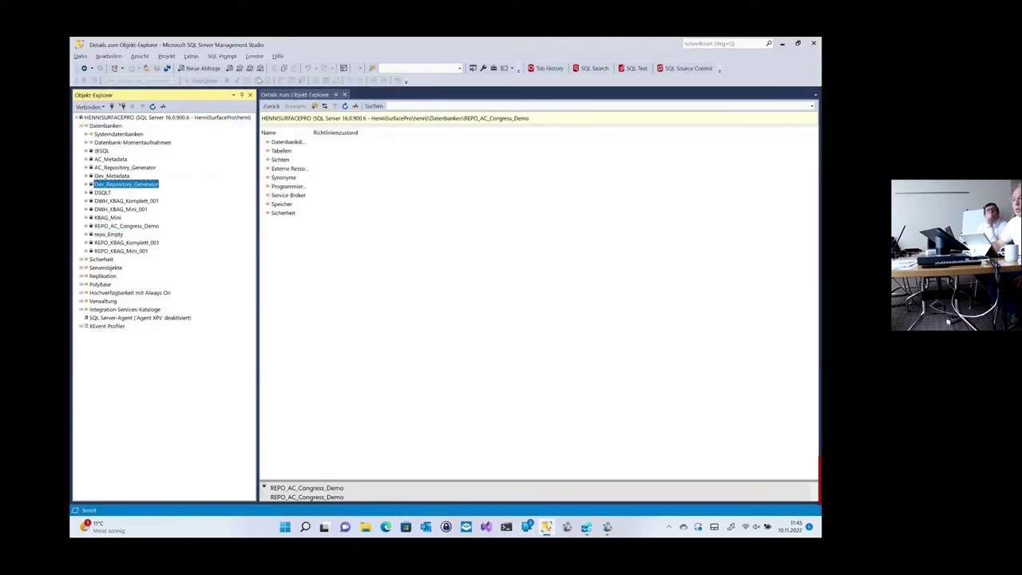
left_click(202, 68)
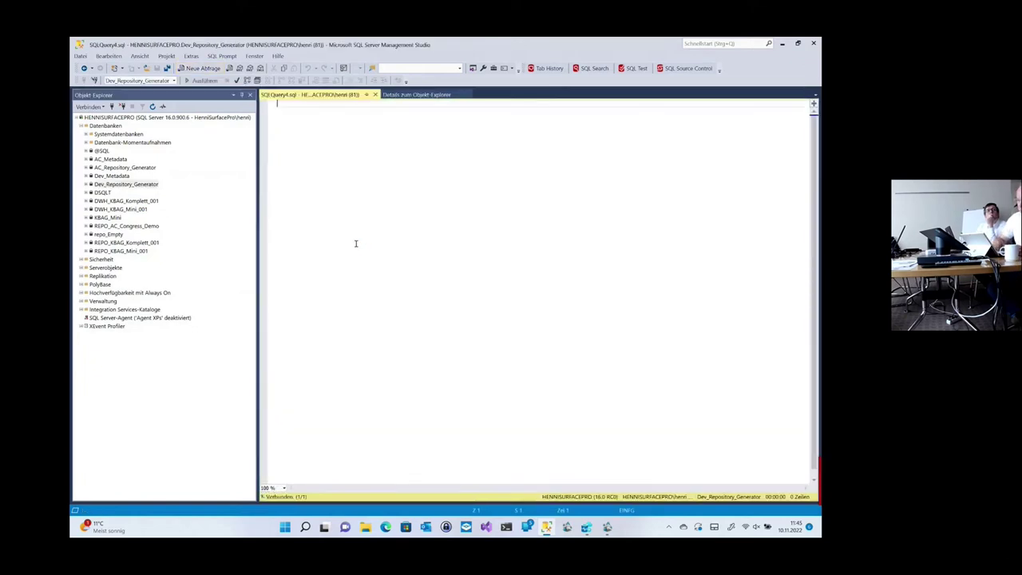
key("ctrl+v")
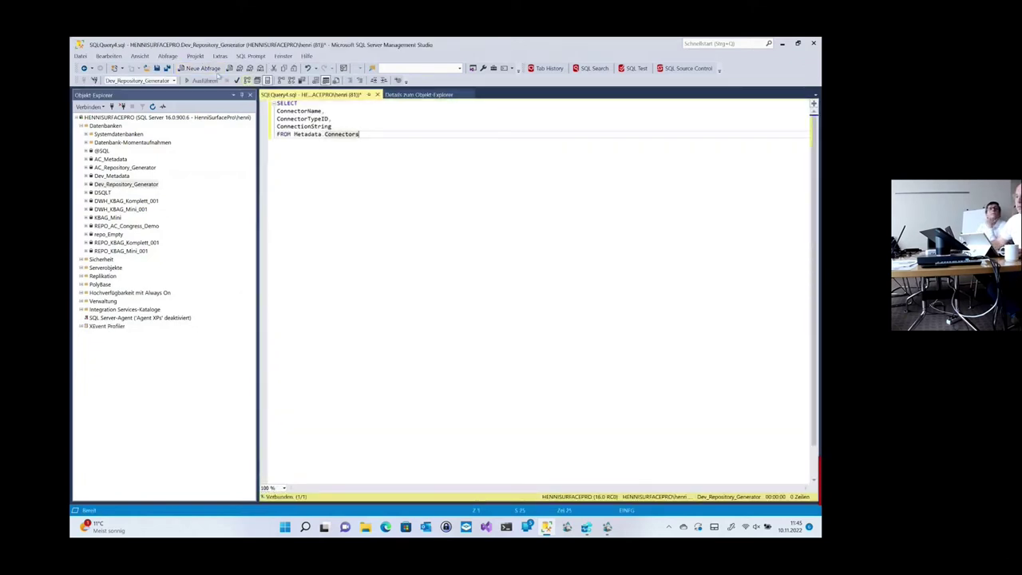
left_click(204, 81)
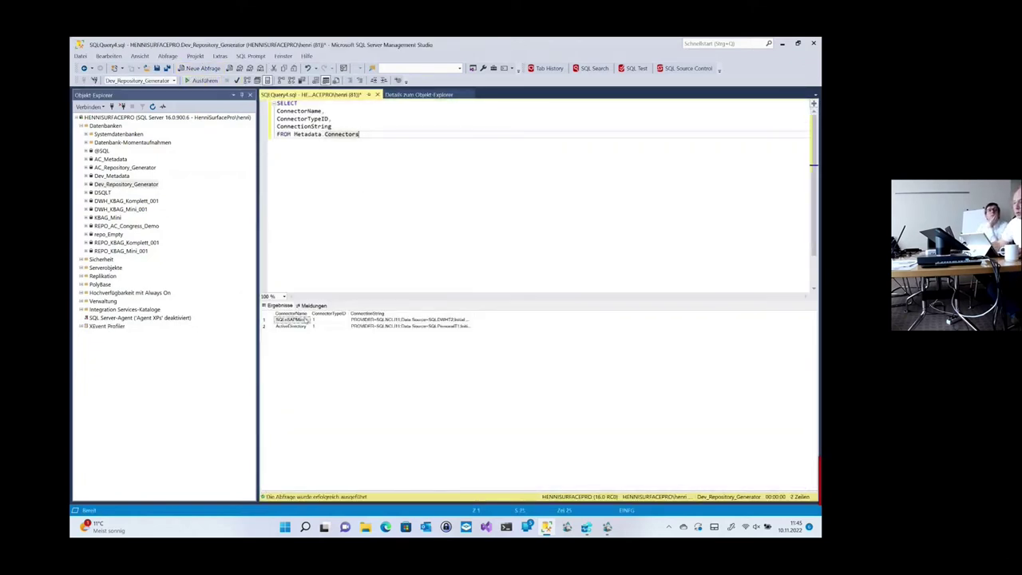
Step: Widen the ConnectionString result column and examine the connector names and connection strings
double_click(471, 312)
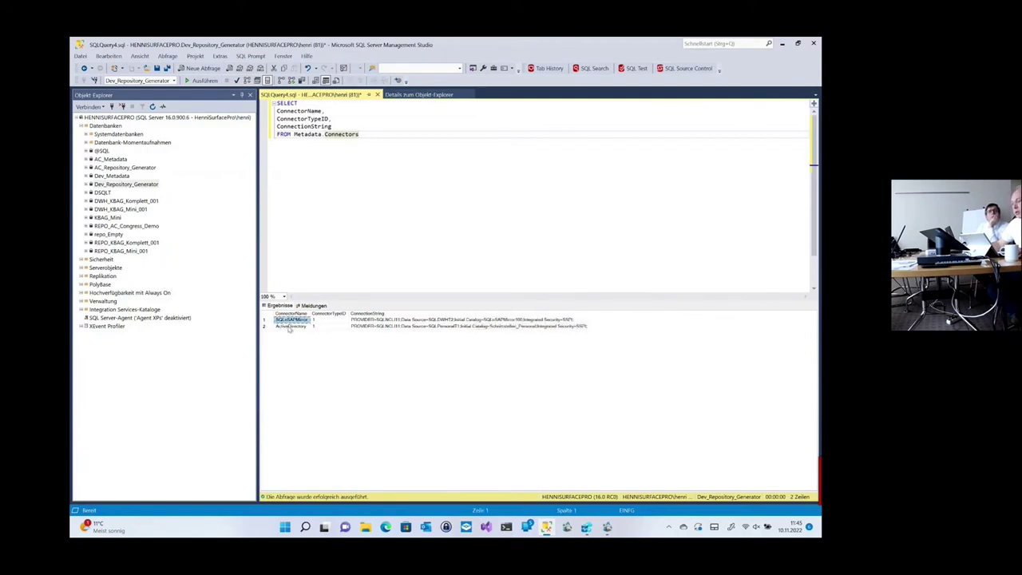
left_click(290, 327)
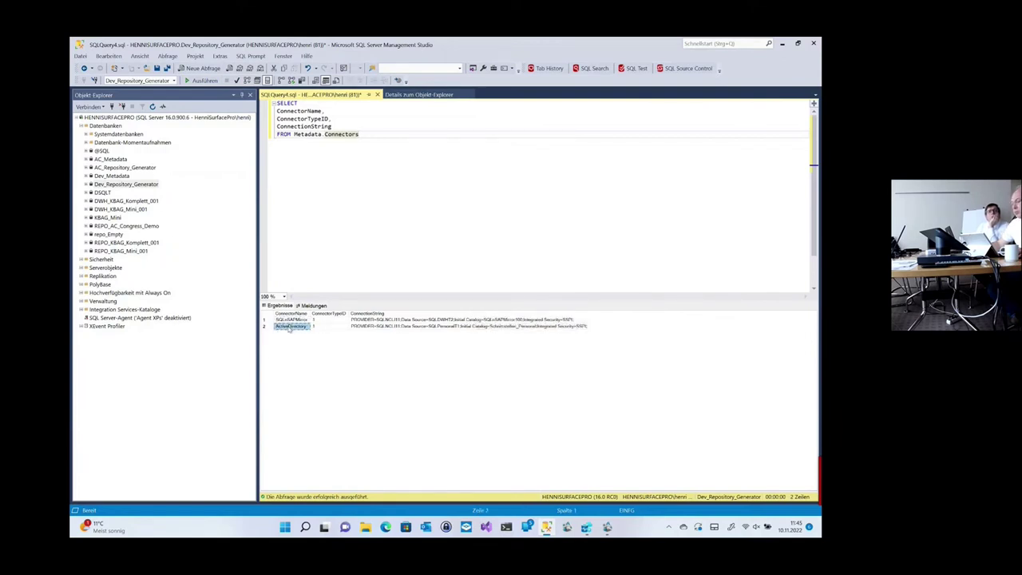
left_click(429, 320)
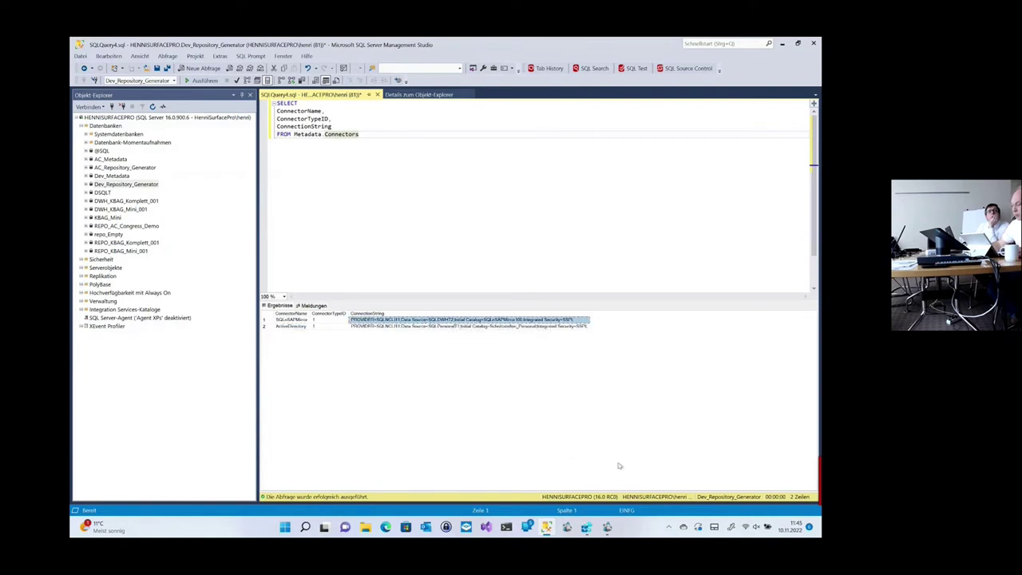
Step: Switch to AnalyticsCreator's AC_Congress_Demo flow diagram and refresh the Connectors folder in the data warehouse tree
left_click(607, 527)
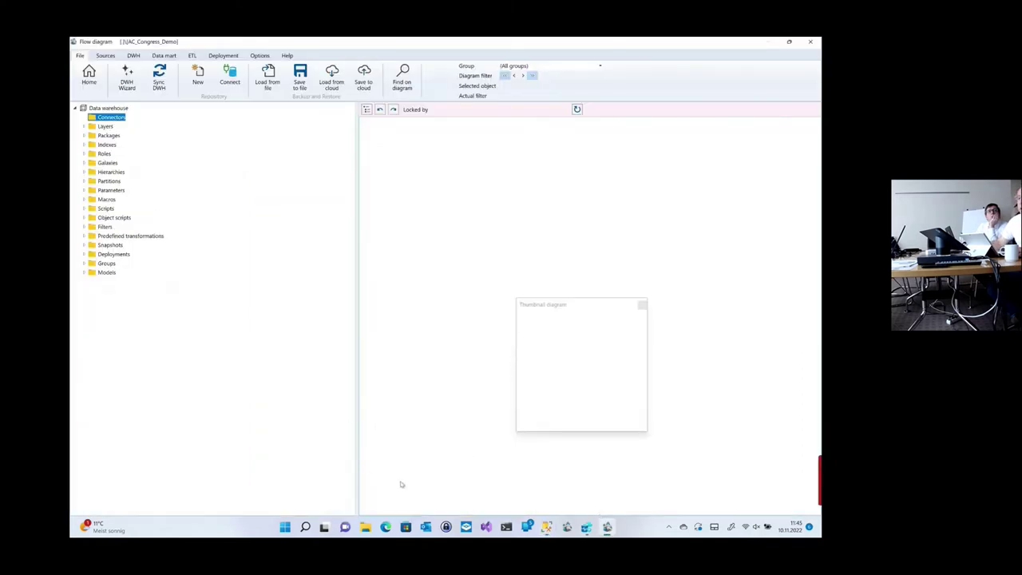
right_click(439, 161)
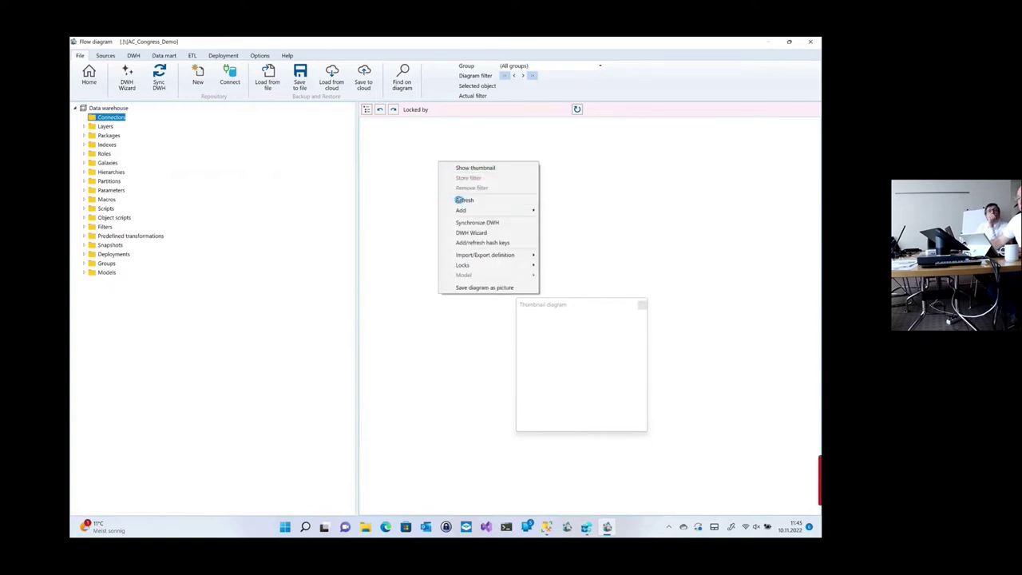
left_click(336, 185)
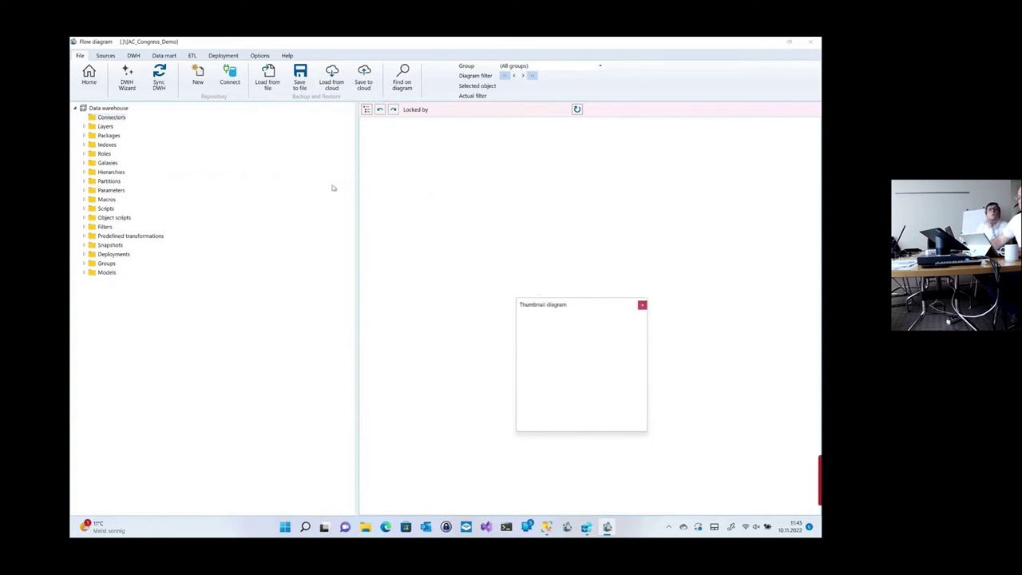
right_click(108, 118)
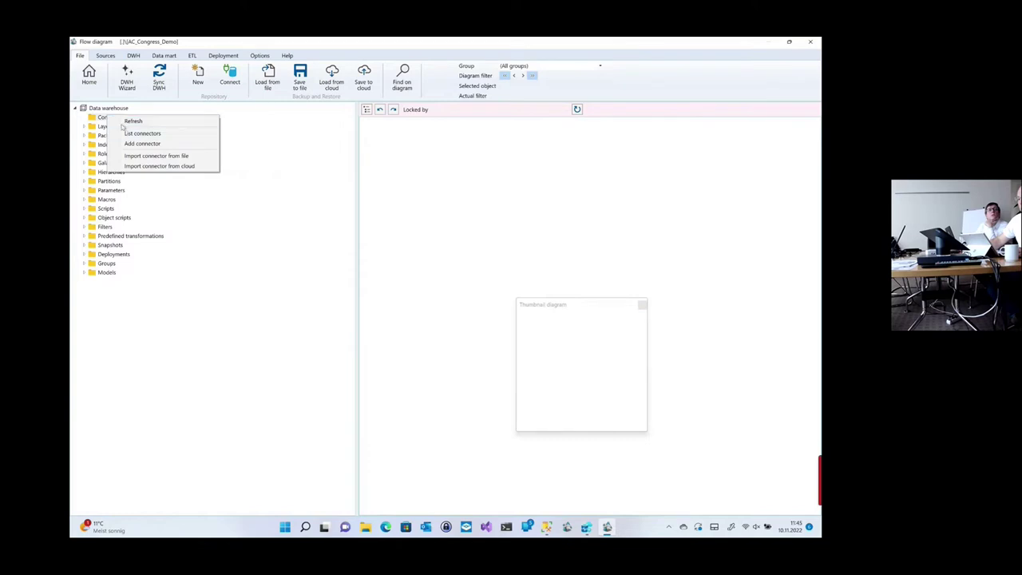
left_click(130, 119)
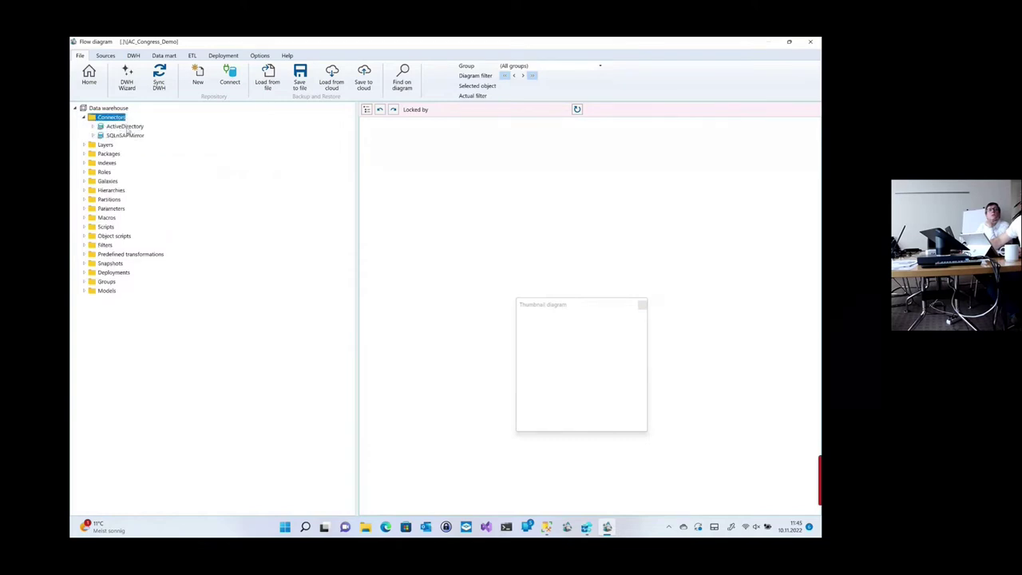
Step: Examine the columns of SAPLastState.MARA under the Allgemein_Stammdaten sources of the SQLnSAPMirror connector
left_click(94, 136)
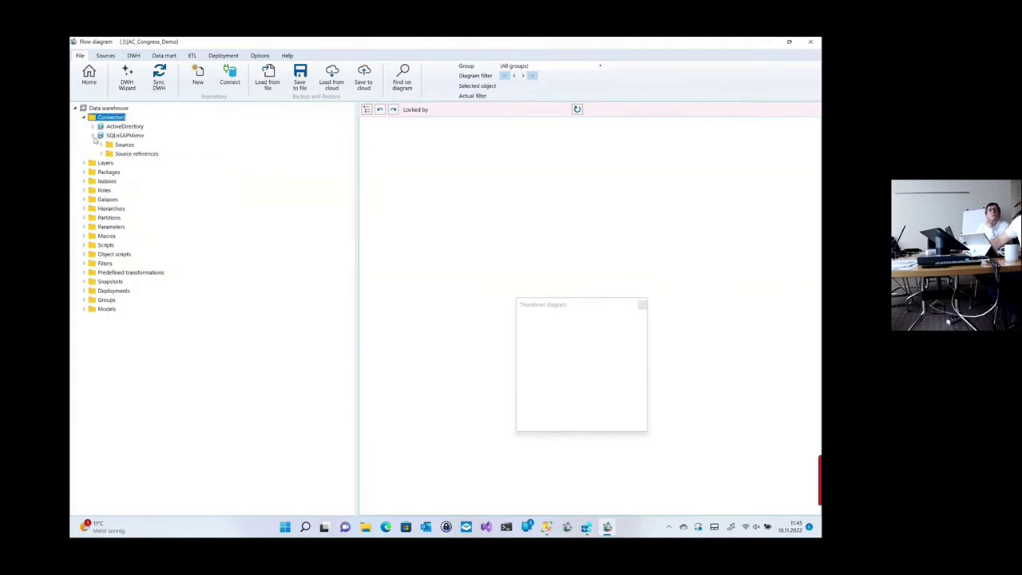
left_click(101, 144)
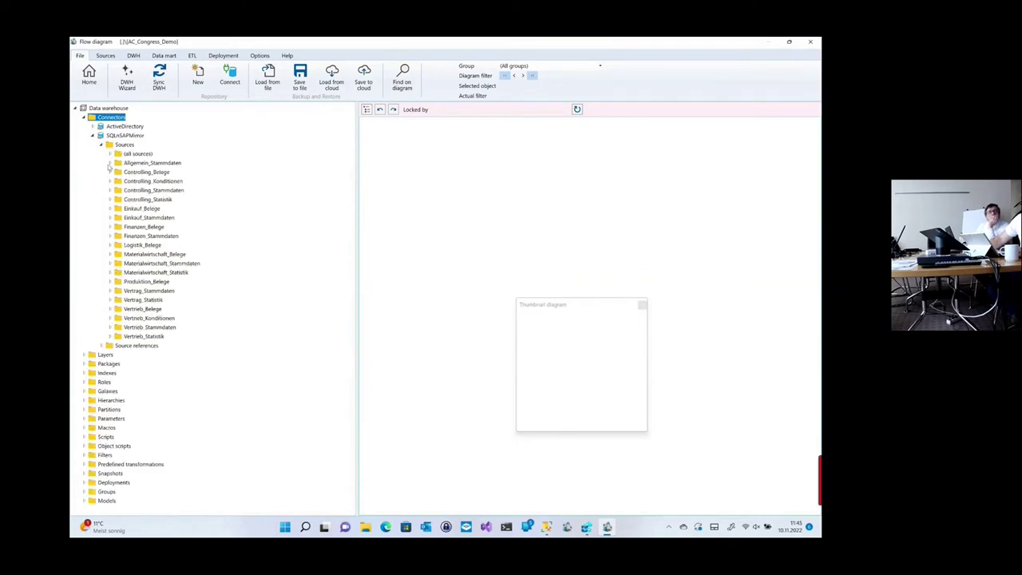
left_click(113, 163)
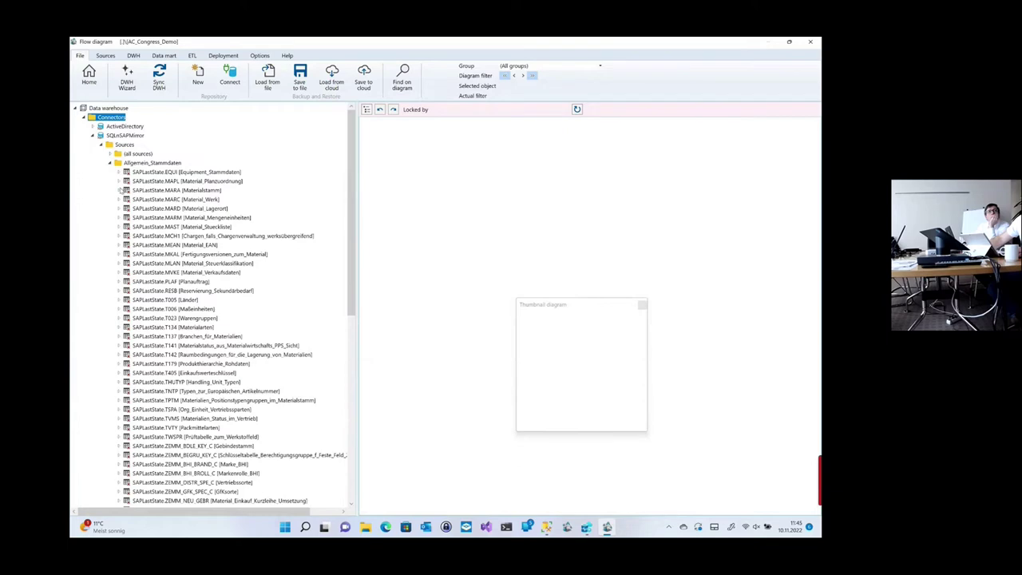
left_click(119, 190)
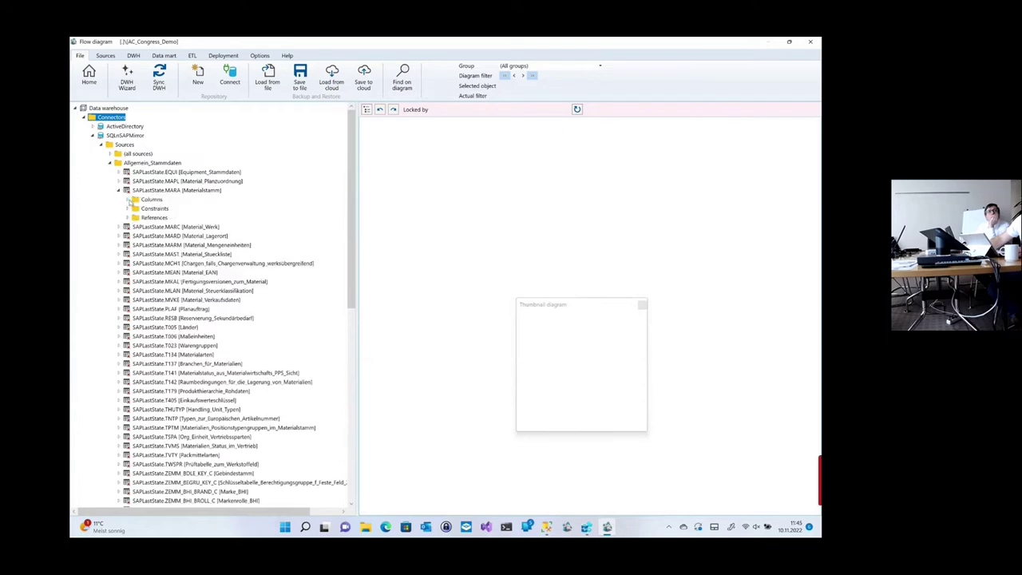
left_click(127, 199)
scroll(169, 247, "down", 20)
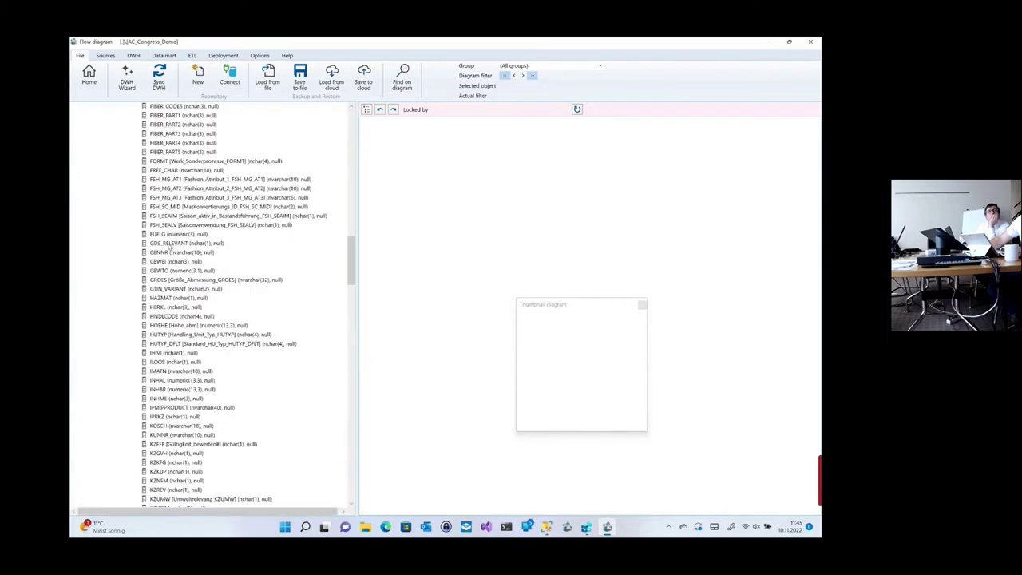
scroll(169, 247, "down", 10)
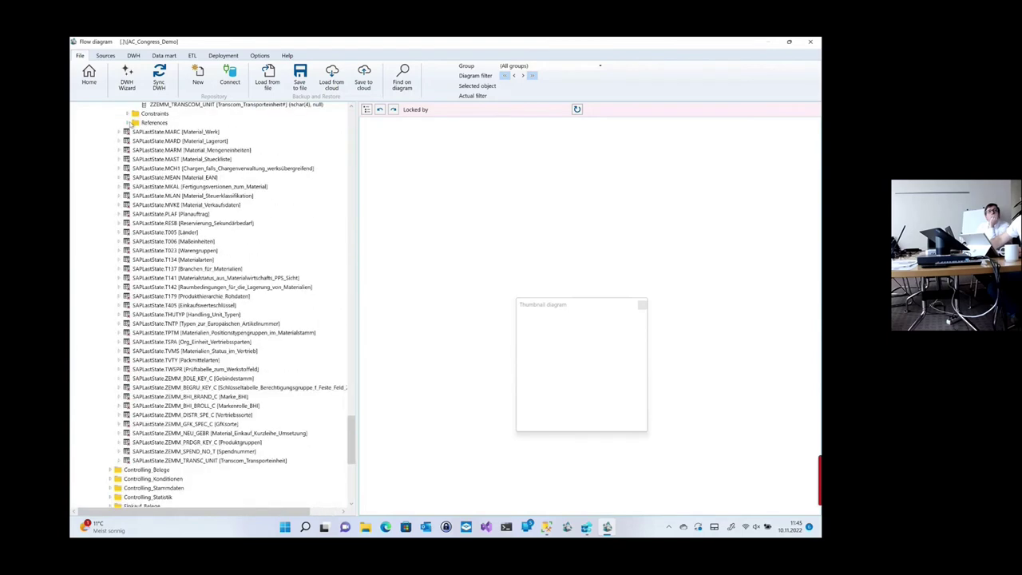
Step: Review the references of SAPLastState.MARA, and collapse the table and the Allgemein_Stammdaten group
left_click(128, 122)
scroll(153, 229, "down", 10)
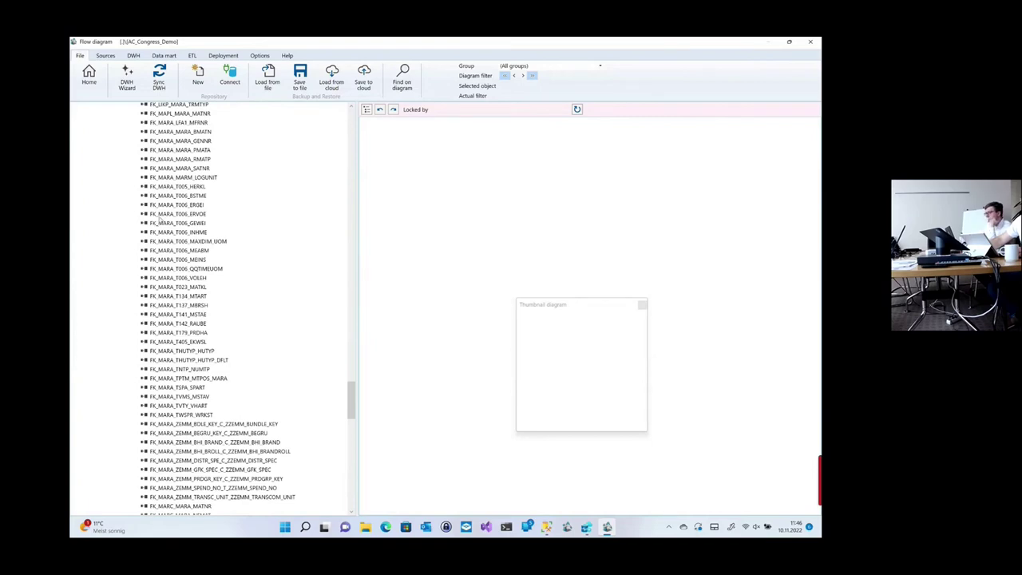
scroll(160, 221, "up", 15)
scroll(170, 201, "up", 10)
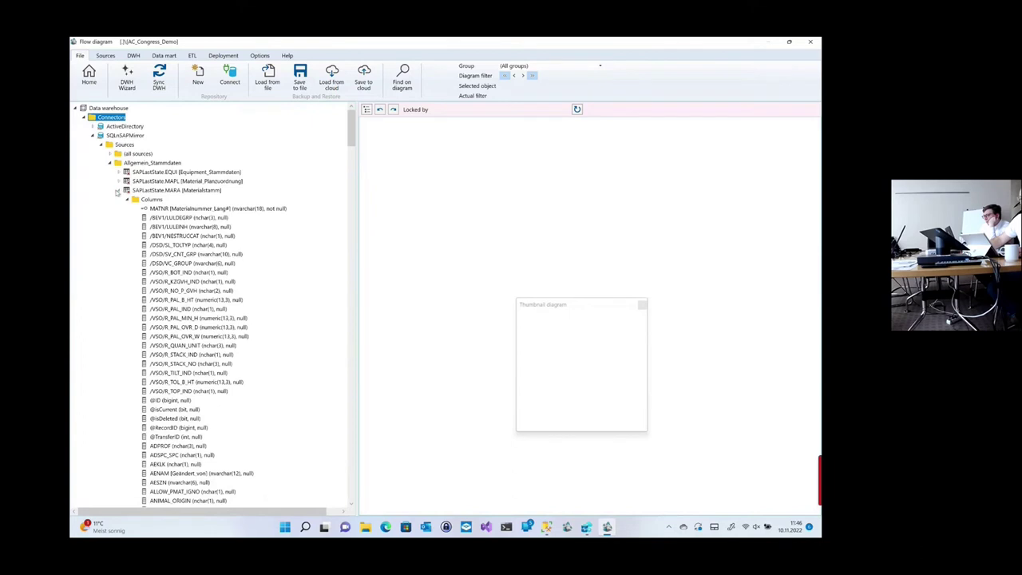
left_click(118, 190)
left_click(110, 163)
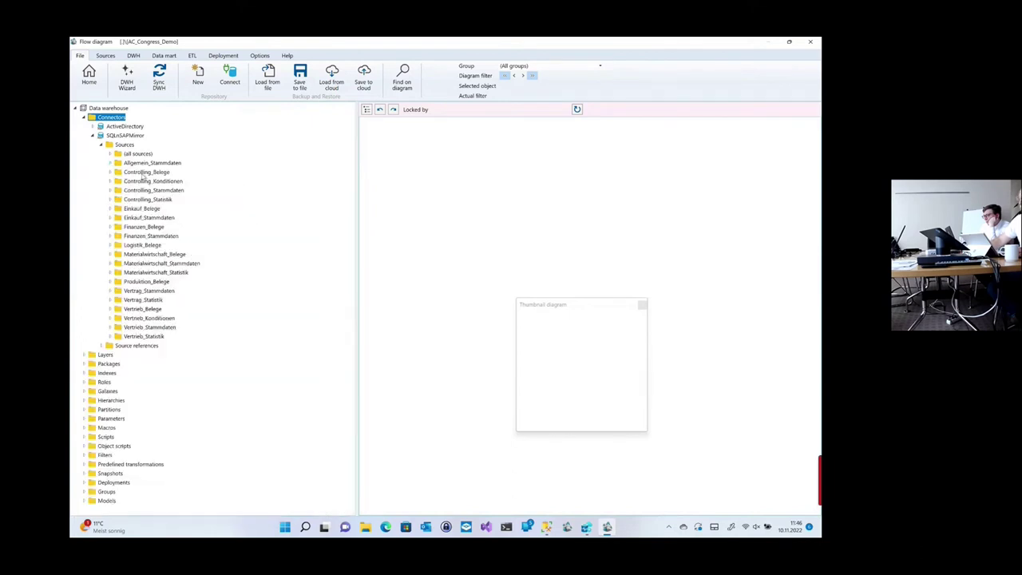
left_click(452, 163)
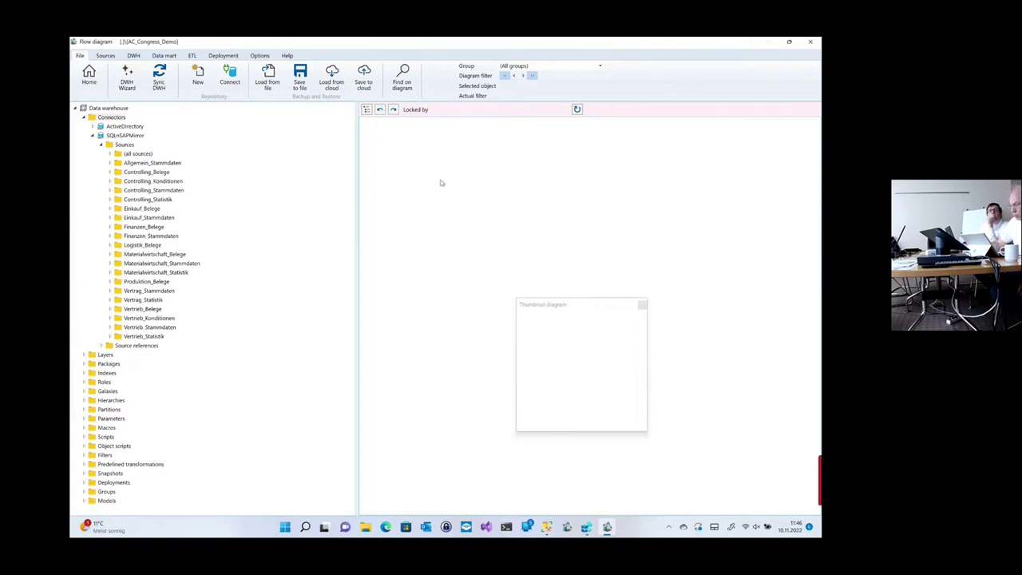
Step: Switch back to Azure Data Studio, close the Create_Source_Layer definition and show the notebook's Create_Staging_Layer cell
left_click(587, 527)
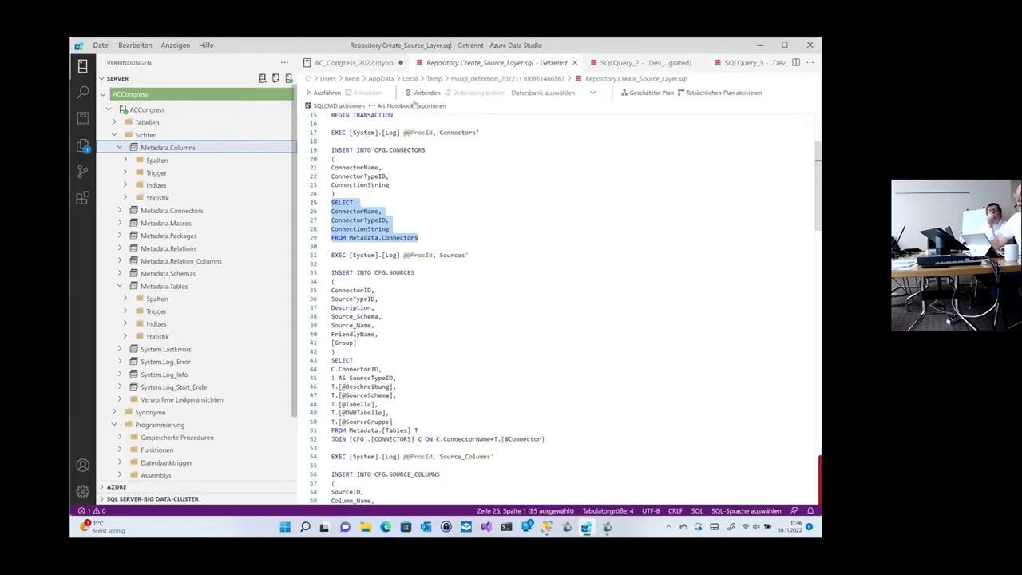
left_click(574, 63)
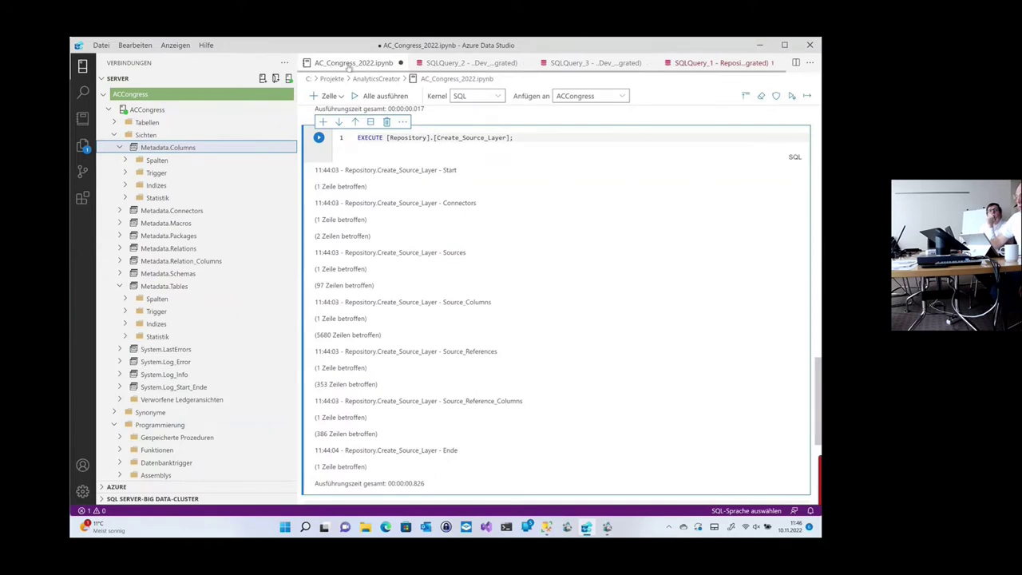
scroll(407, 288, "down", 3)
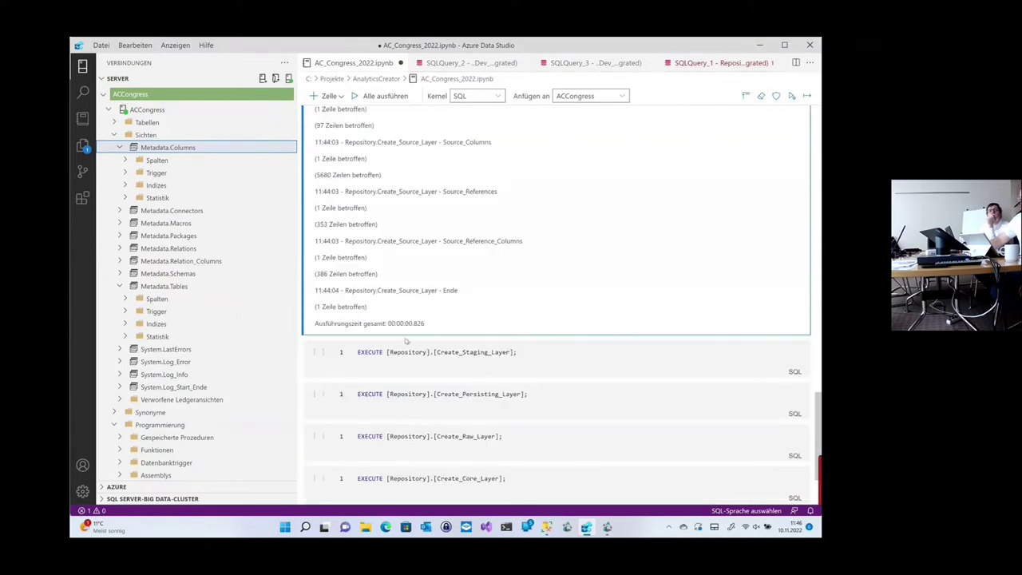
Step: Execute the notebook's Create_Staging_Layer cell and review its output log
left_click(443, 353)
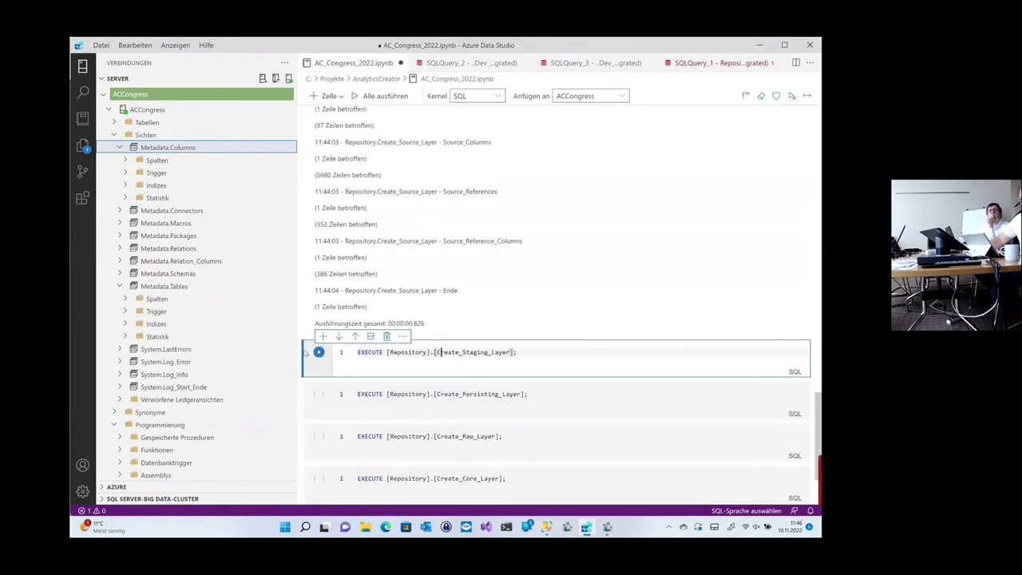
left_click(318, 352)
scroll(391, 399, "down", 5)
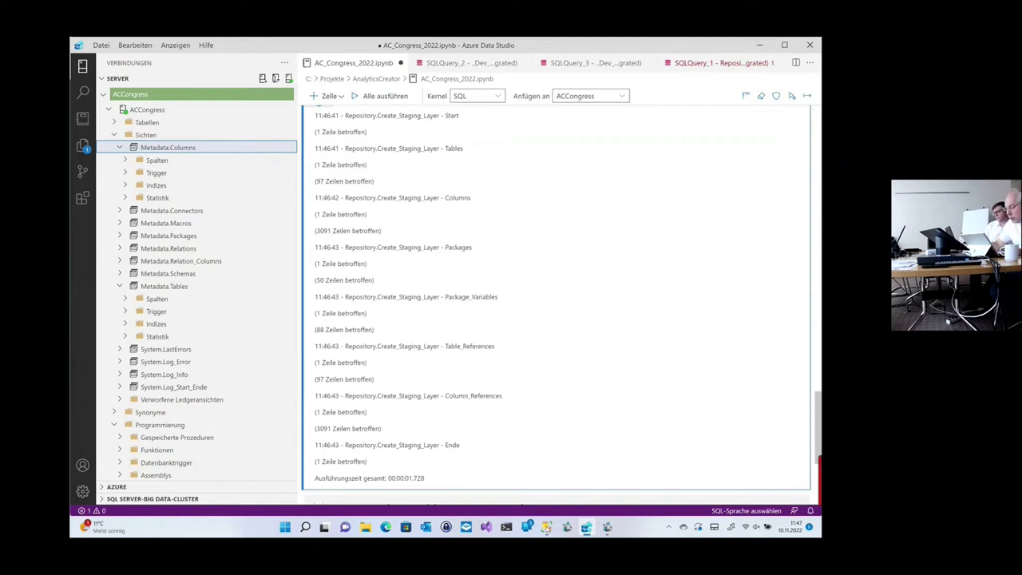
Step: Switch to AnalyticsCreator's AC_Congress_Demo flow diagram and refresh the diagram
mouse_move(608, 530)
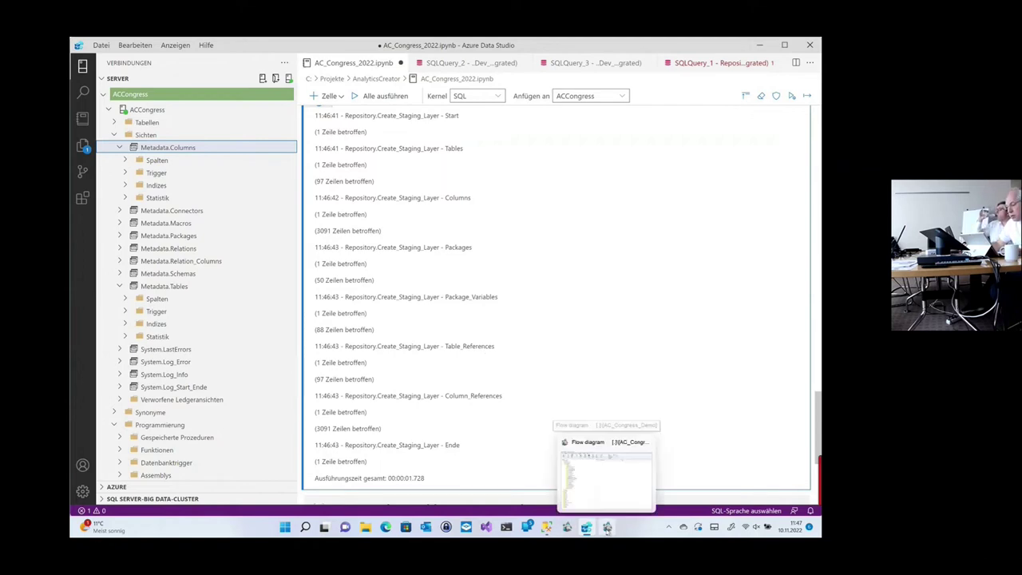
left_click(581, 461)
right_click(413, 168)
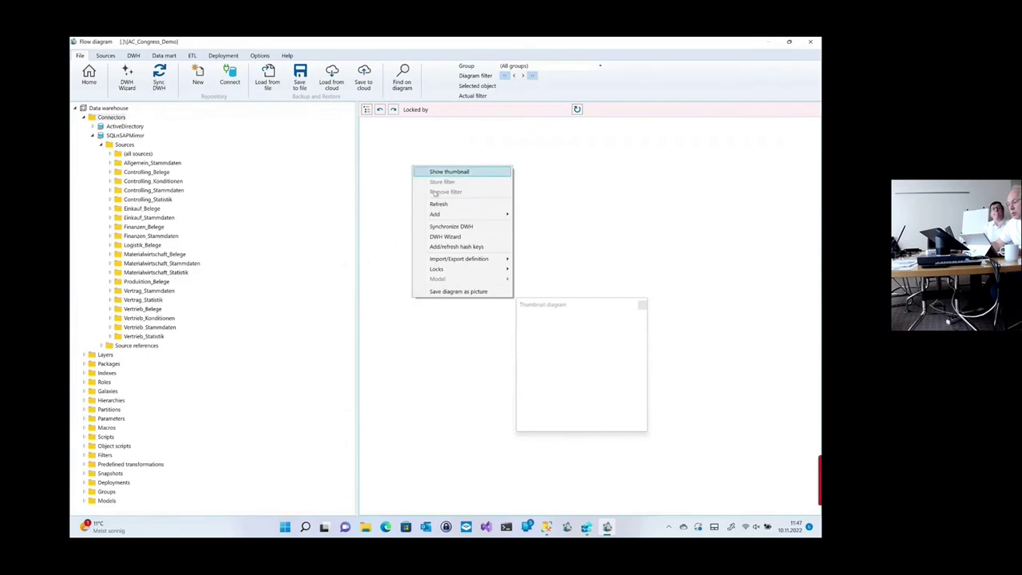
left_click(433, 204)
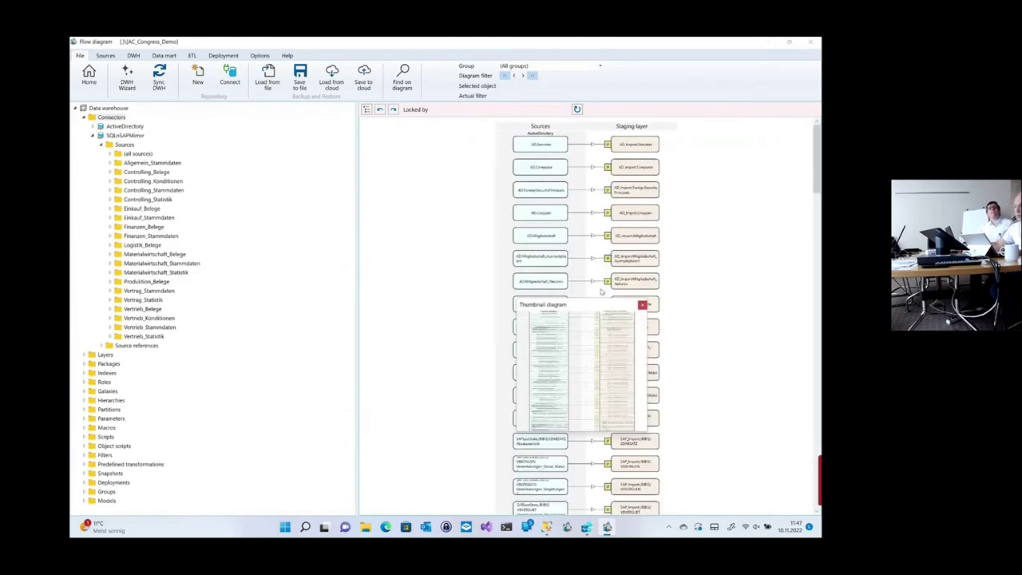
Step: Enlarge the thumbnail diagram to view the sources and staging layer as a whole, and close it
left_click_drag(614, 308, 806, 391)
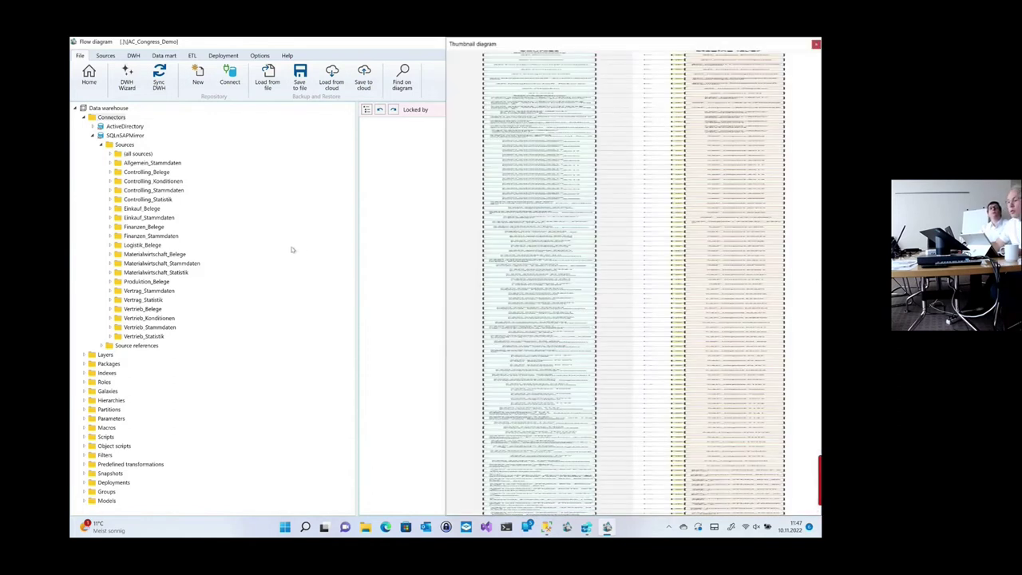
left_click(429, 208)
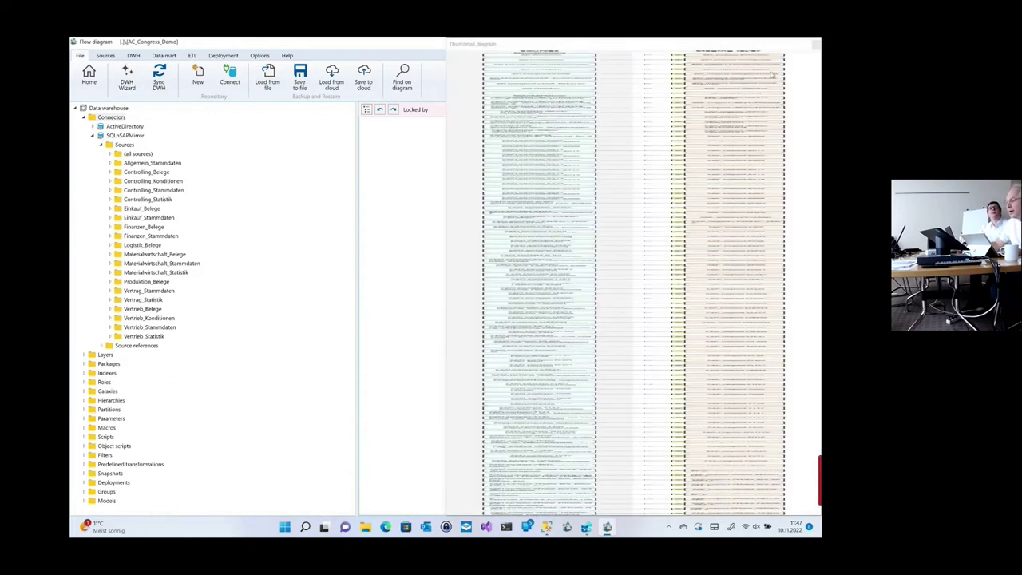
left_click(816, 45)
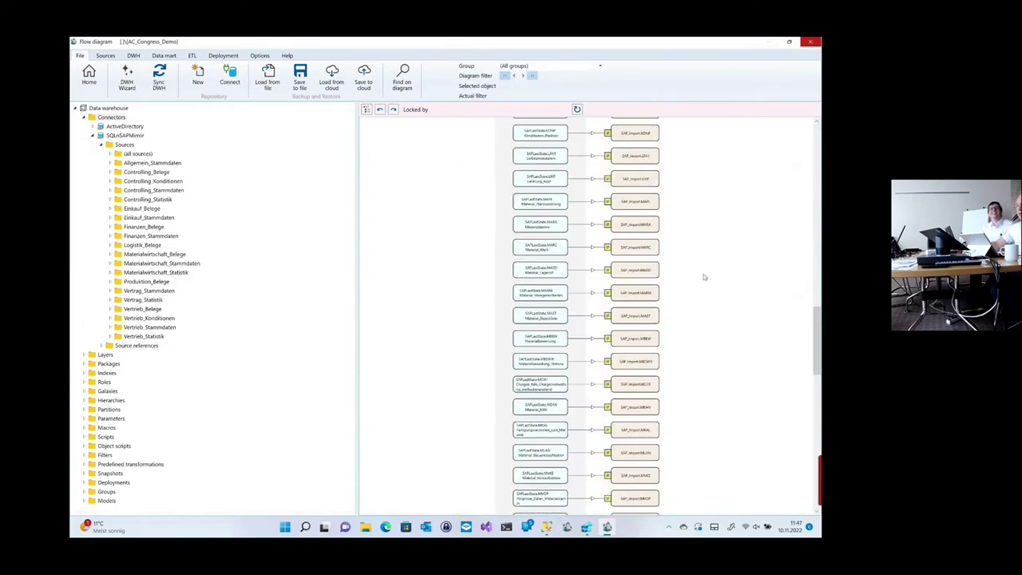
Step: Examine the columns and dependencies of the SAP_Import.MARA staging table, close it without saving and return to the start of the diagram
scroll(703, 276, "up", 3)
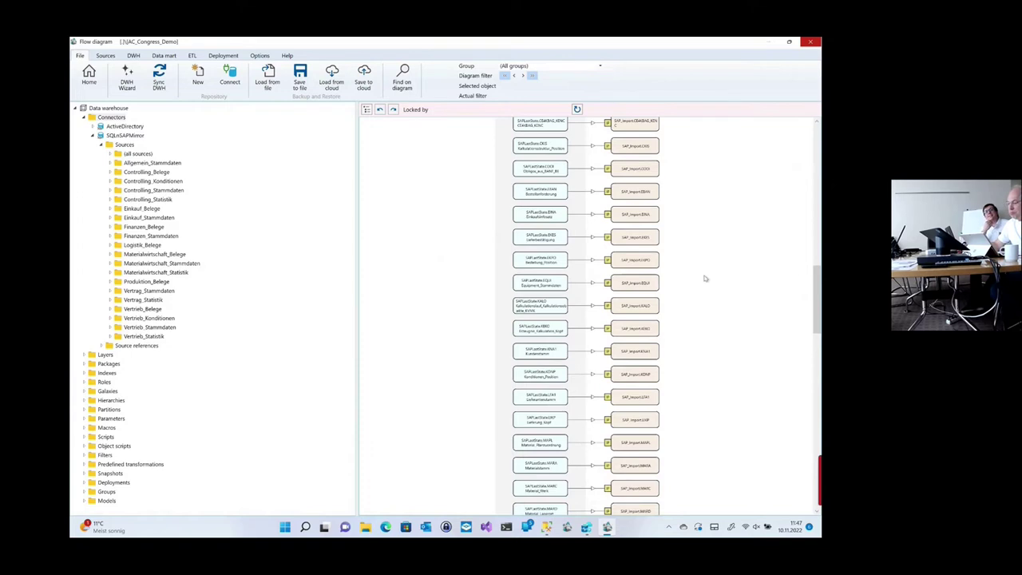
scroll(704, 278, "down", 2)
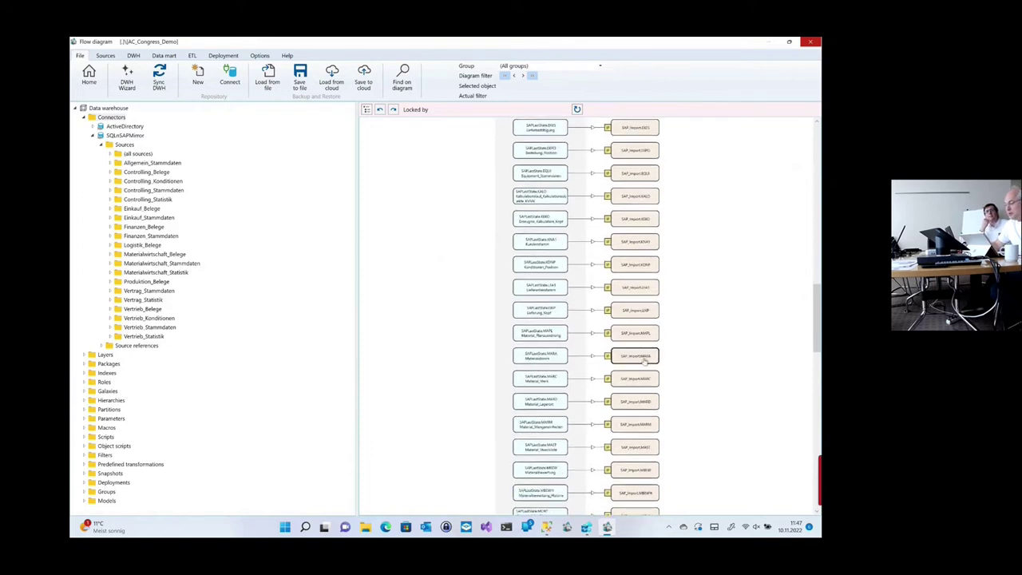
double_click(644, 360)
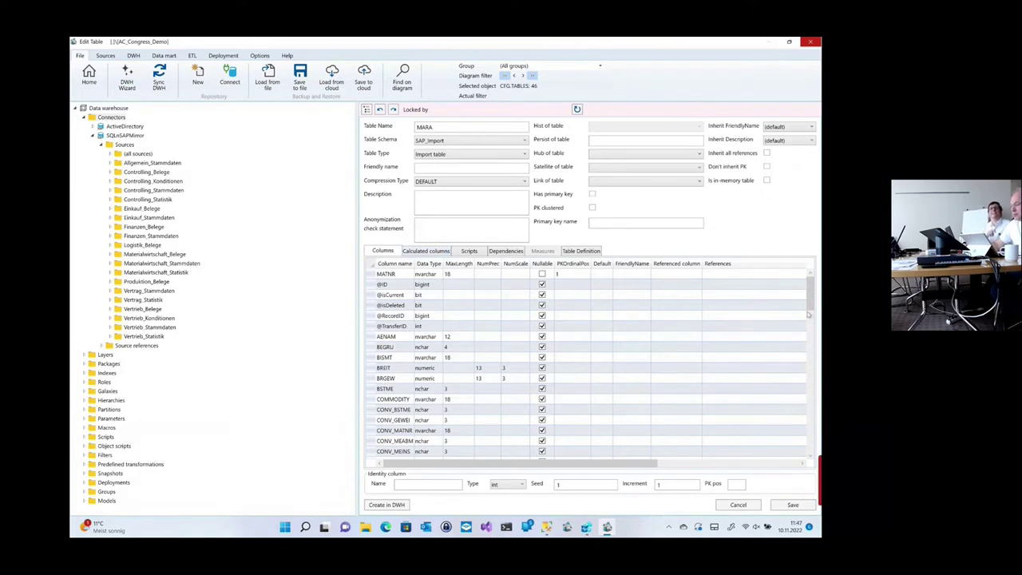
scroll(810, 321, "down", 1)
left_click_drag(808, 340, 793, 454)
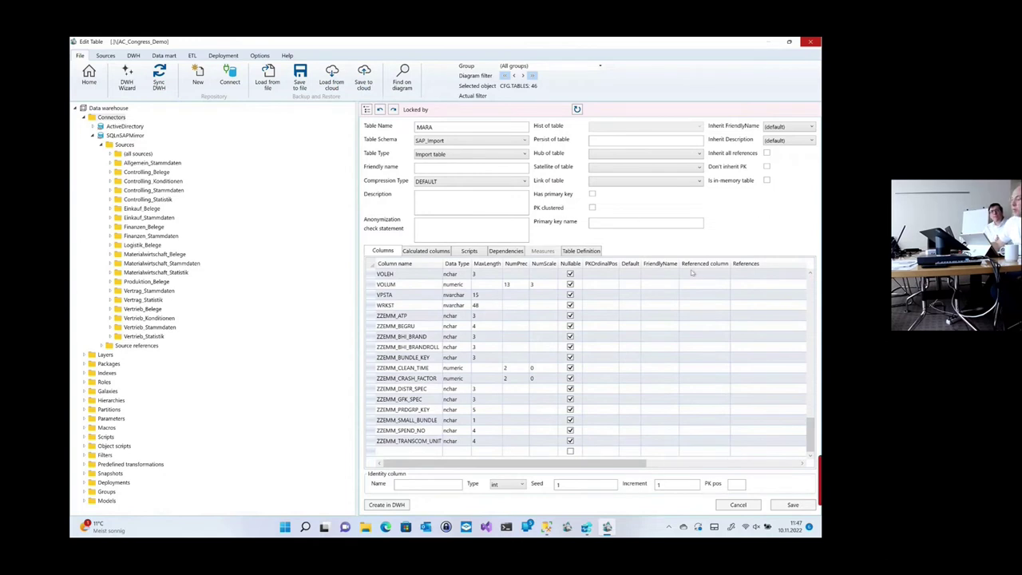
left_click(511, 250)
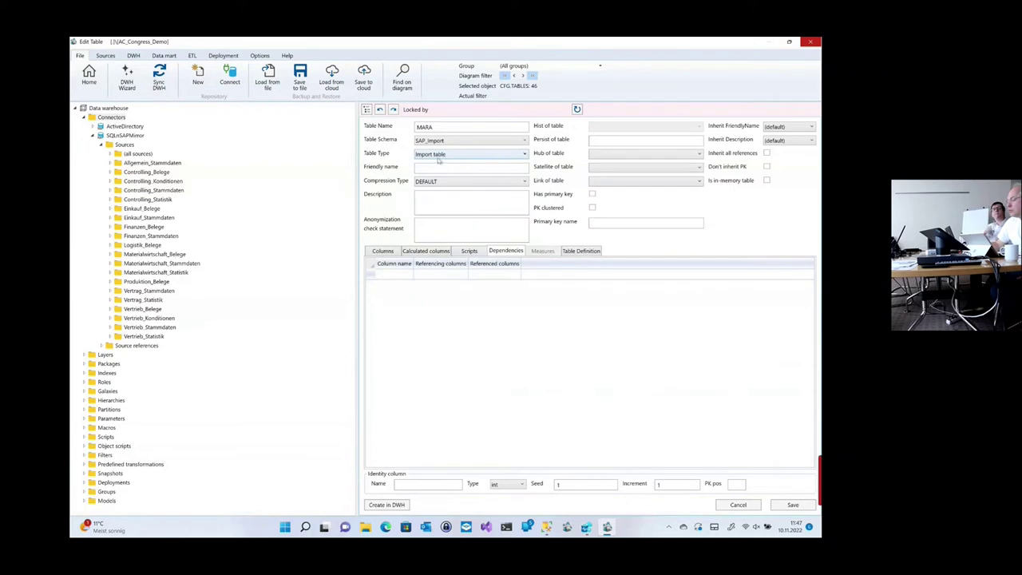
left_click(739, 505)
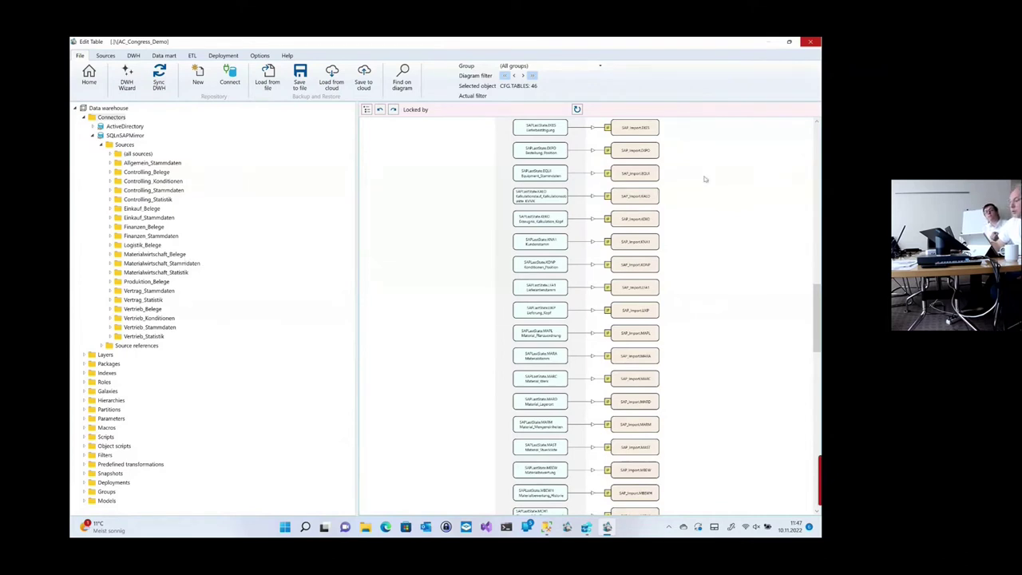
left_click(816, 119)
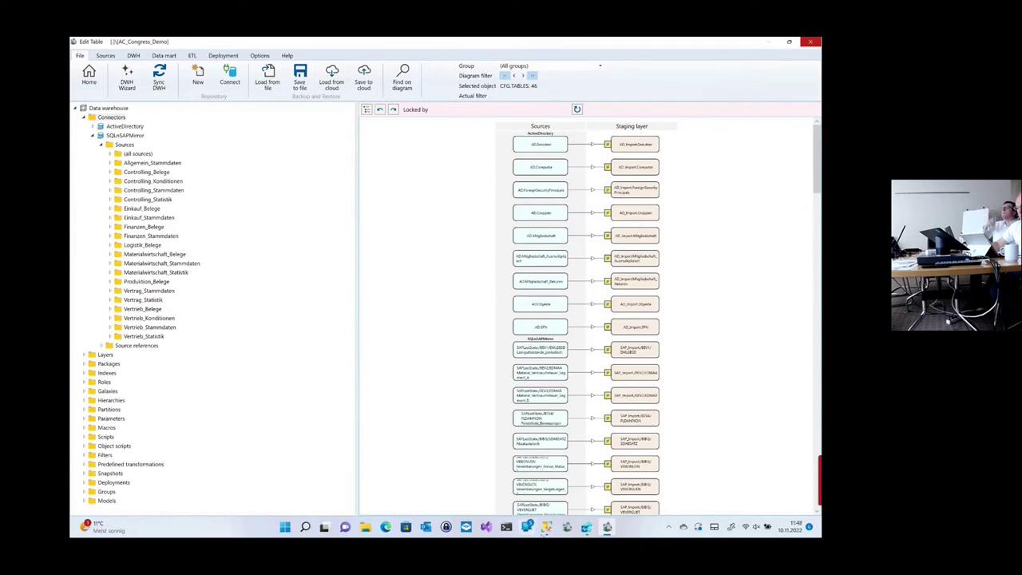
Step: Switch back to Azure Data Studio and execute the notebook's Create_Persisting_Layer cell
left_click(586, 527)
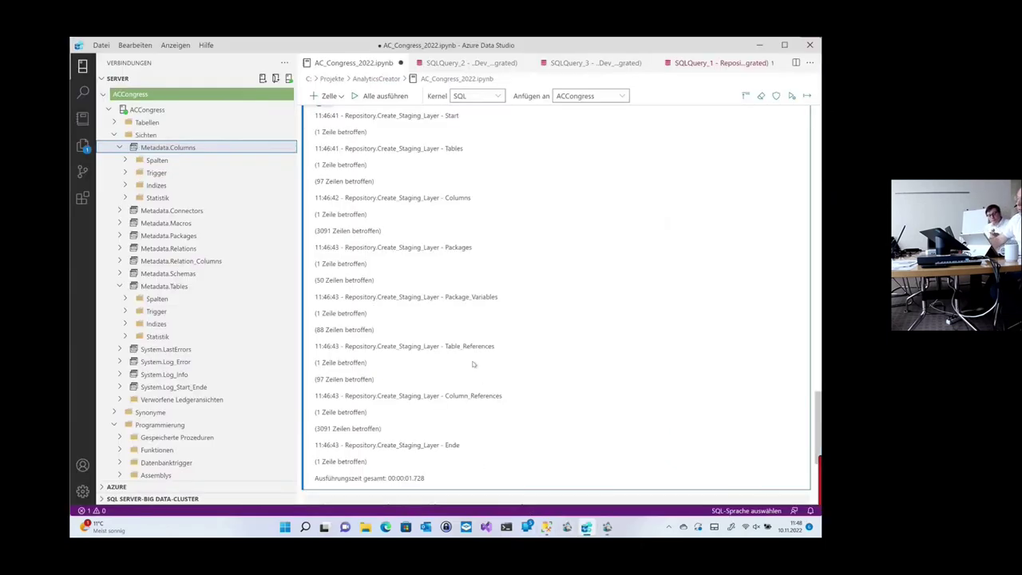
scroll(673, 333, "down", 3)
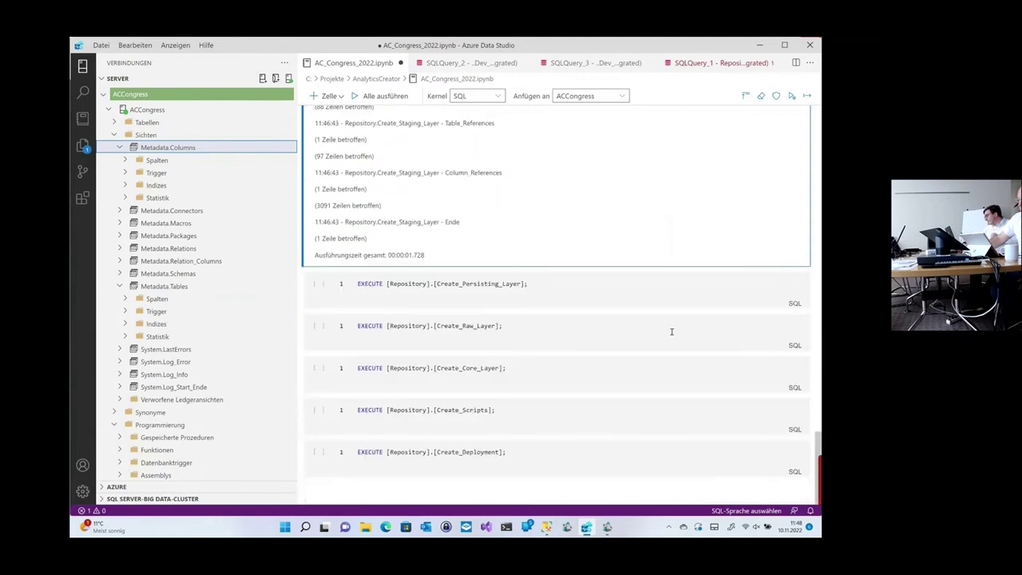
left_click(368, 284)
left_click(319, 285)
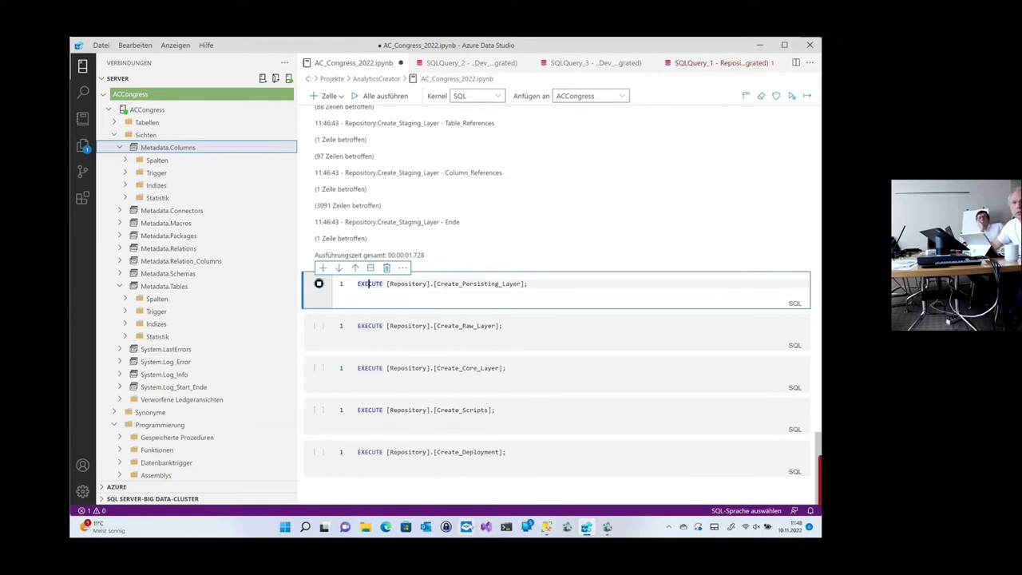
Step: Switch to SQL Server Management Studio and refresh the server's Datenbanken folder
mouse_move(583, 530)
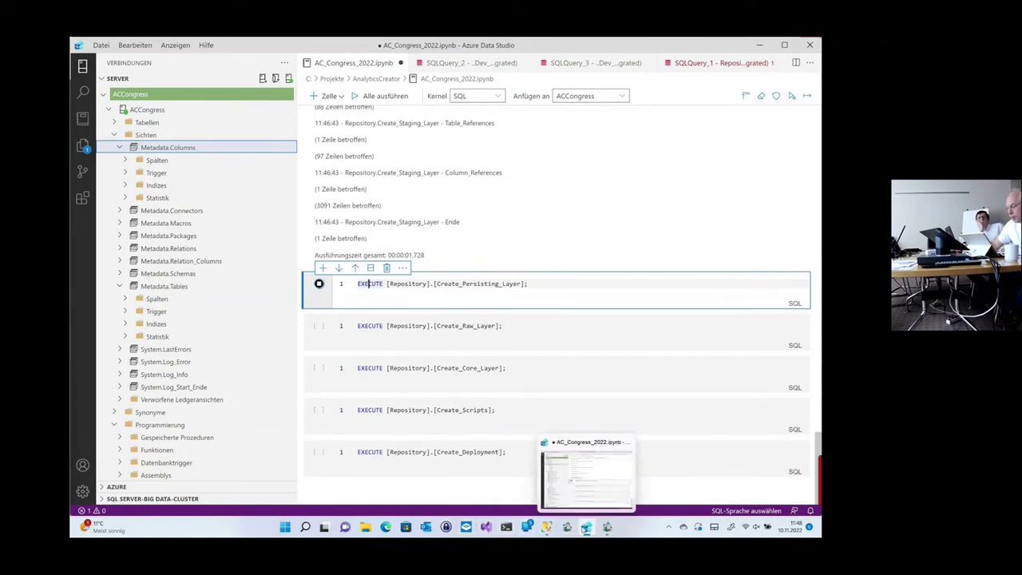
left_click(546, 527)
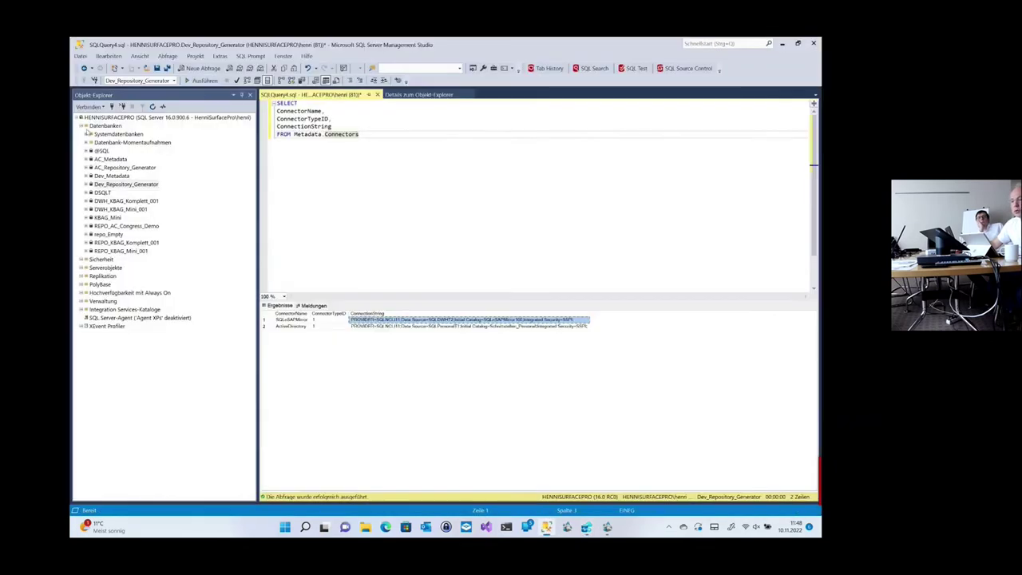
right_click(107, 126)
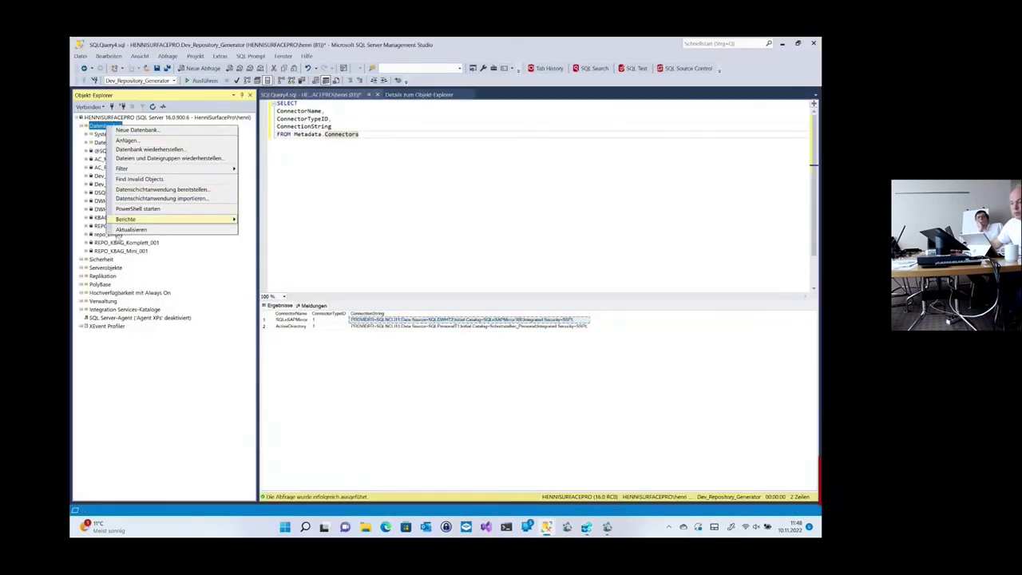
left_click(132, 230)
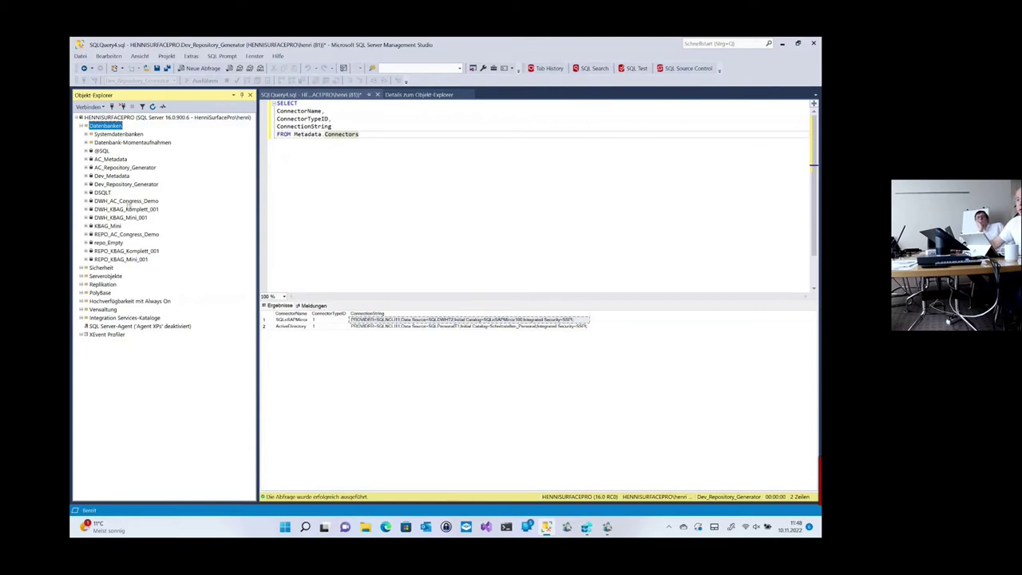
Step: Look through the views of the DWH_AC_Congress_Demo database and collapse the Sichten folder
left_click(128, 202)
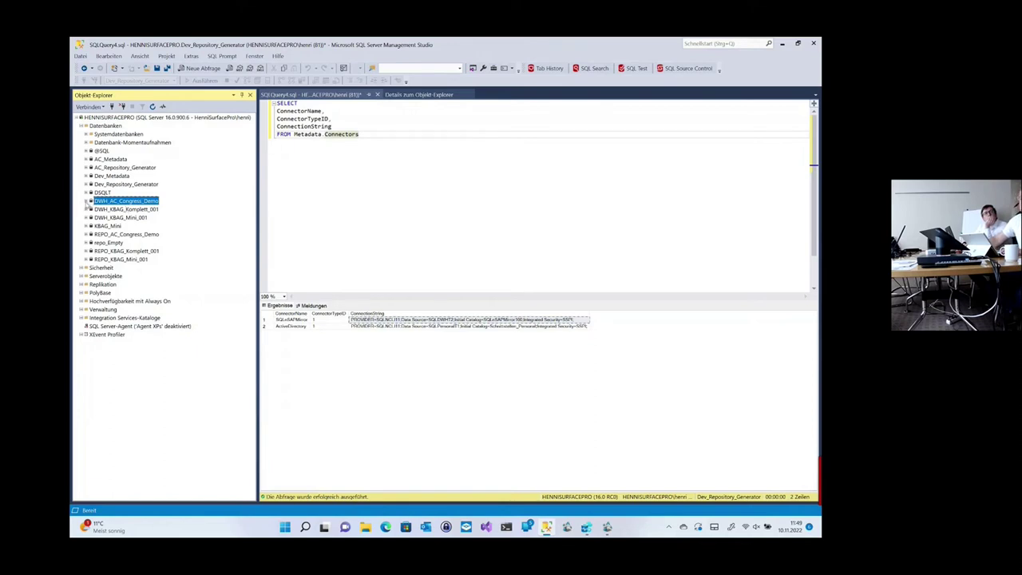
left_click(86, 202)
left_click(92, 227)
scroll(120, 236, "down", 10)
scroll(118, 238, "down", 15)
scroll(119, 242, "up", 20)
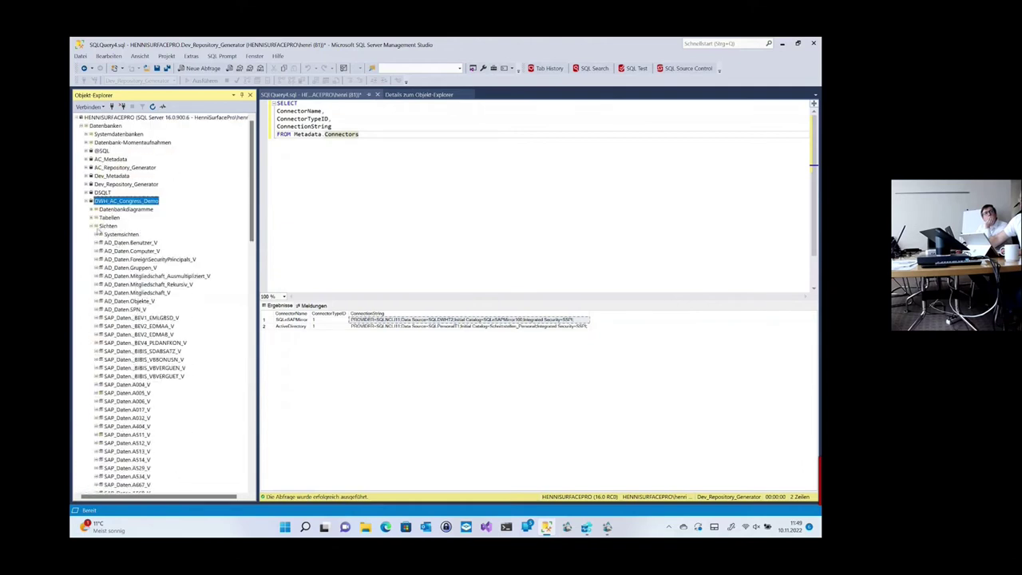
left_click(92, 226)
Step: Examine the tables of DWH_AC_Congress_Demo and the columns of SAP_Daten.MARA, and collapse the database
left_click(93, 218)
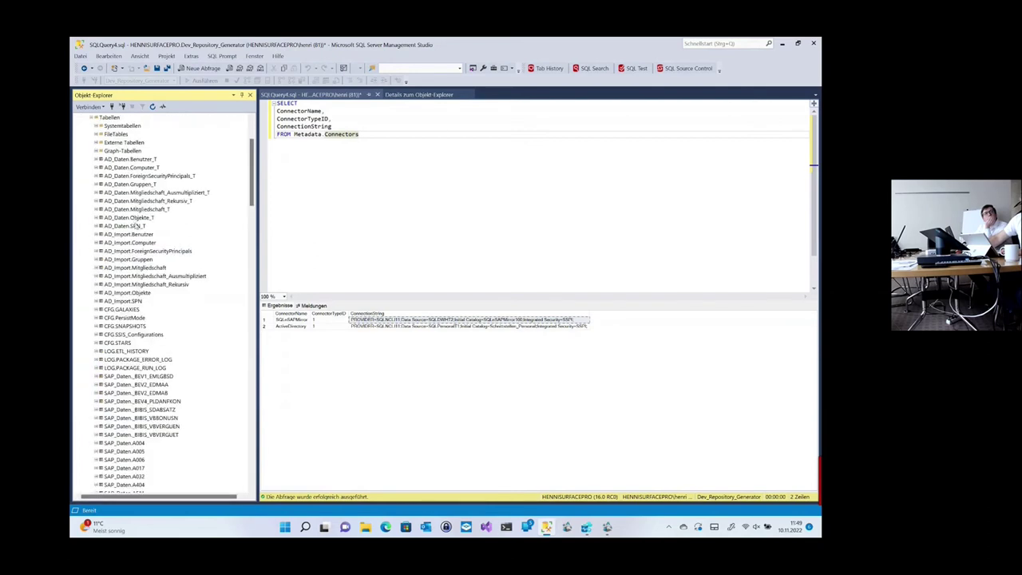
scroll(135, 227, "down", 20)
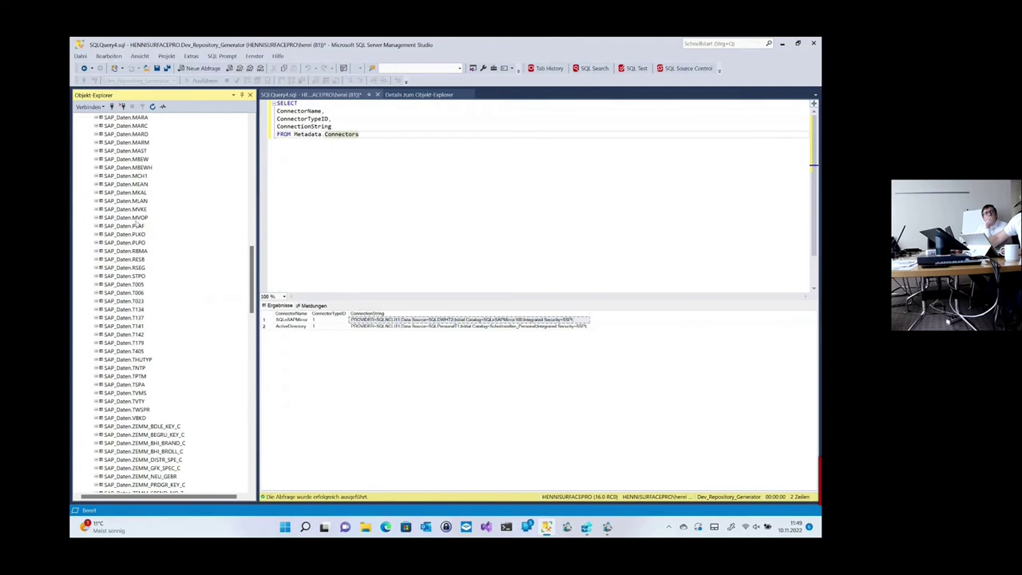
left_click(96, 118)
left_click(103, 126)
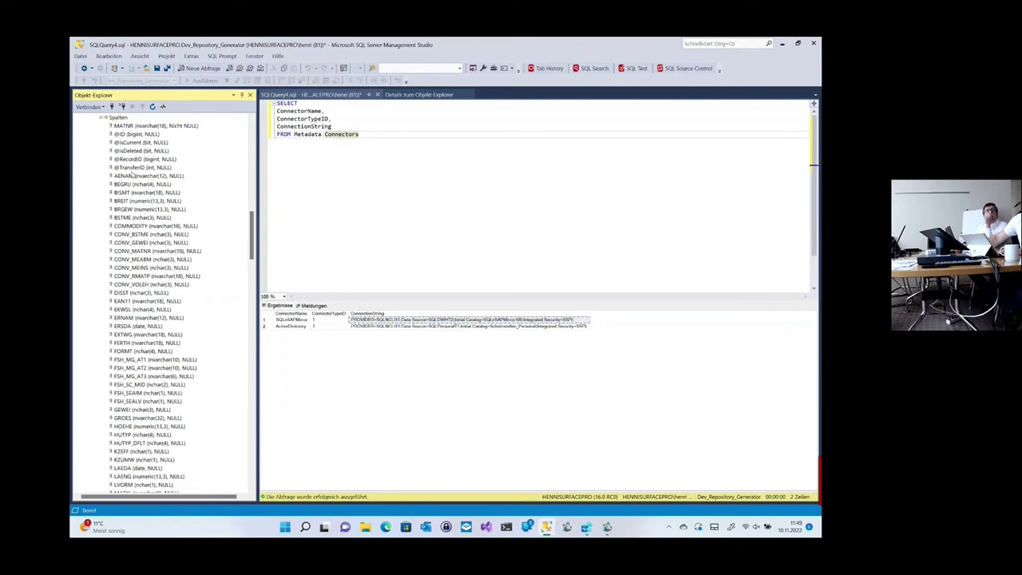
scroll(138, 158, "up", 15)
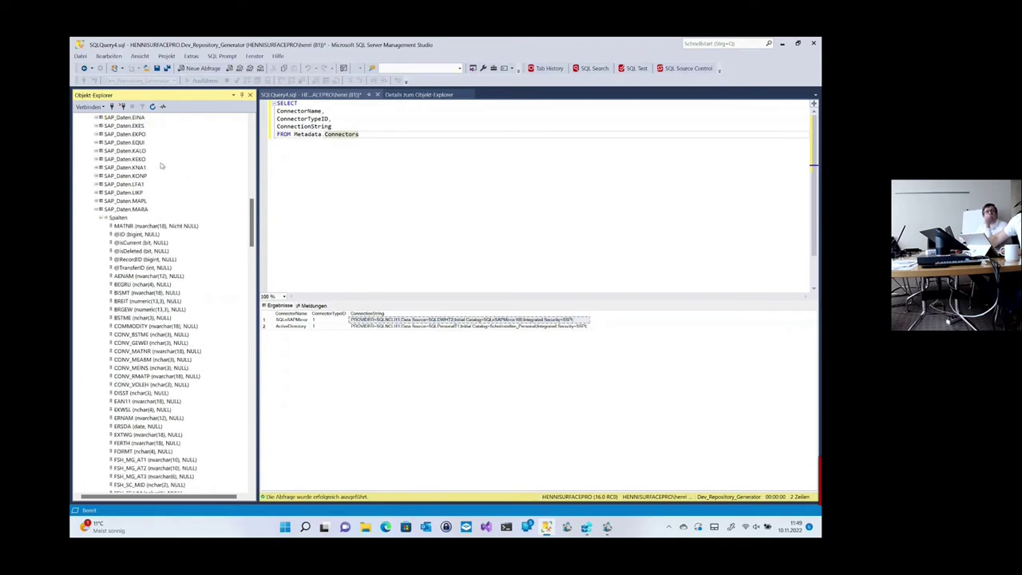
scroll(125, 158, "up", 4)
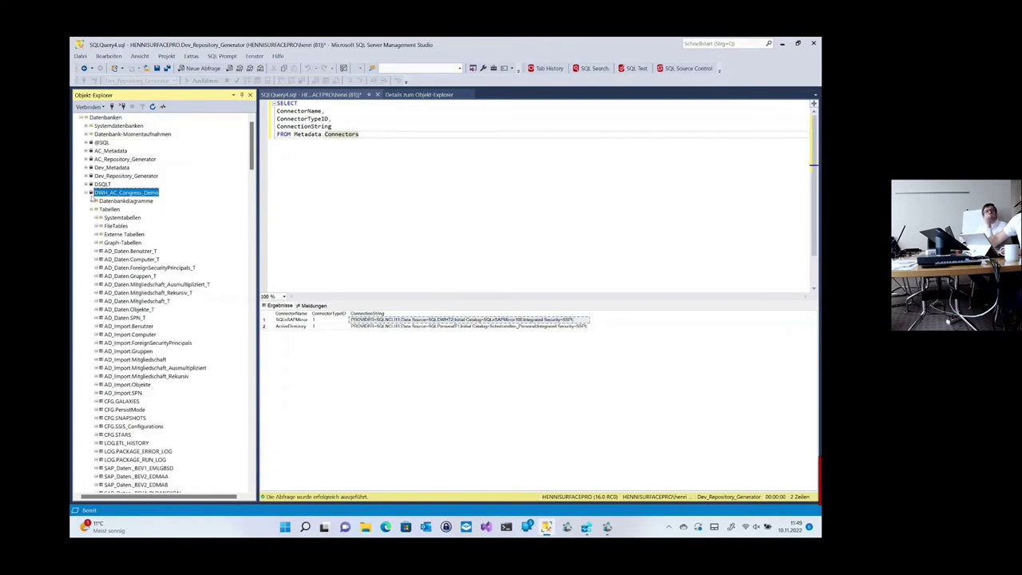
left_click(91, 196)
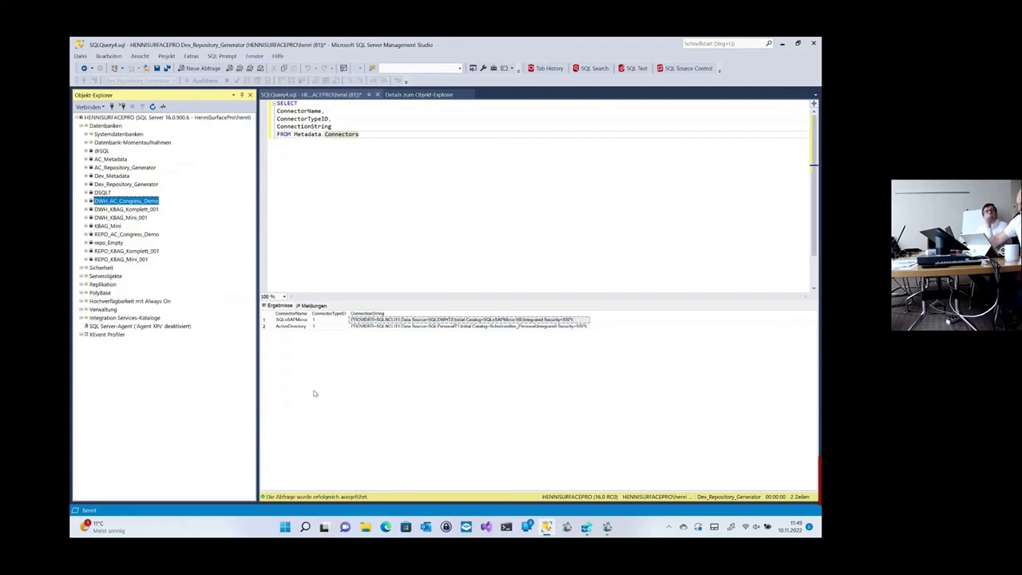
Step: Switch back to Azure Data Studio, open the definition of Create_Persisting_Layer and review its CFG.Transformations insert
left_click(586, 527)
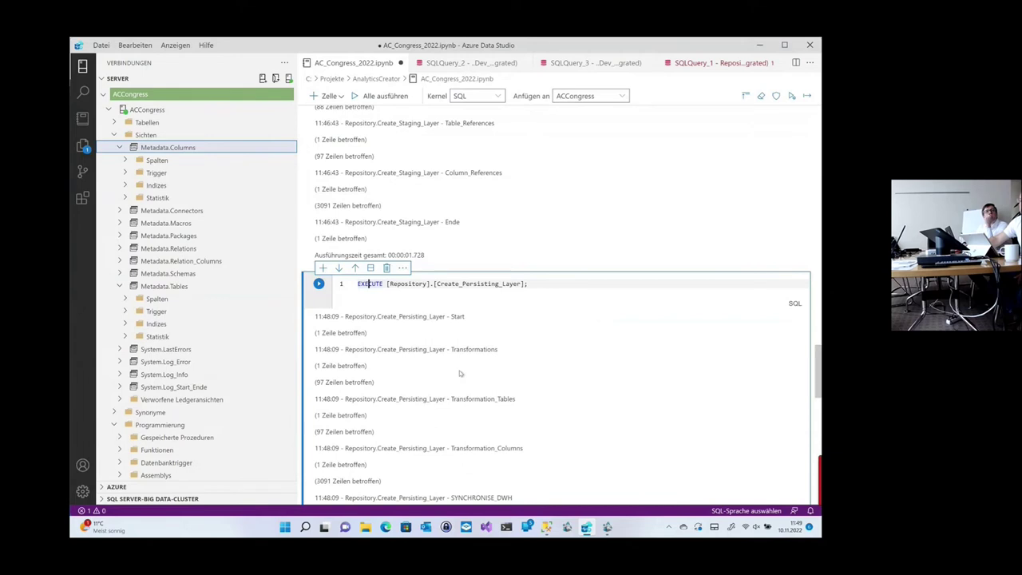
right_click(459, 286)
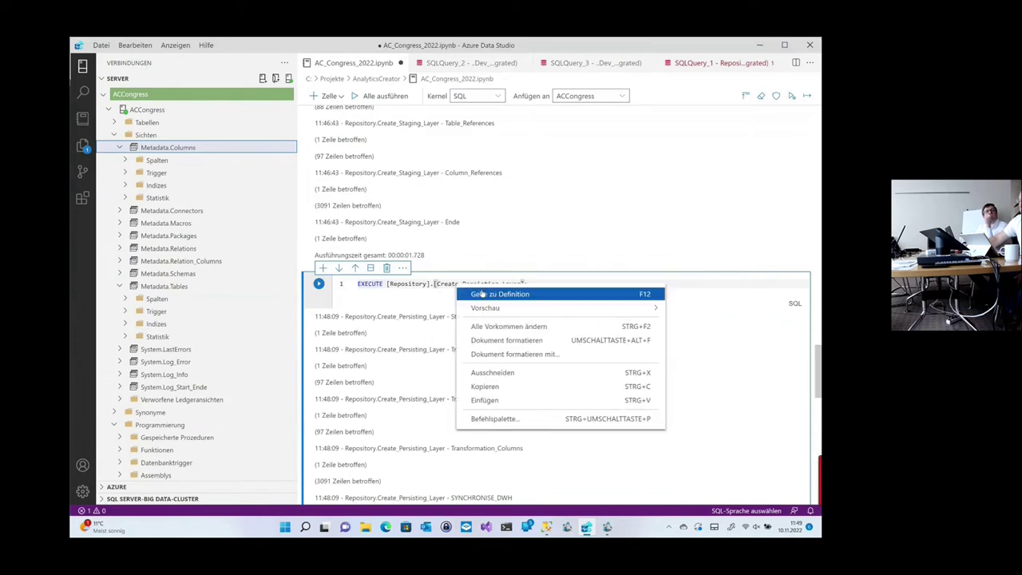
left_click(483, 295)
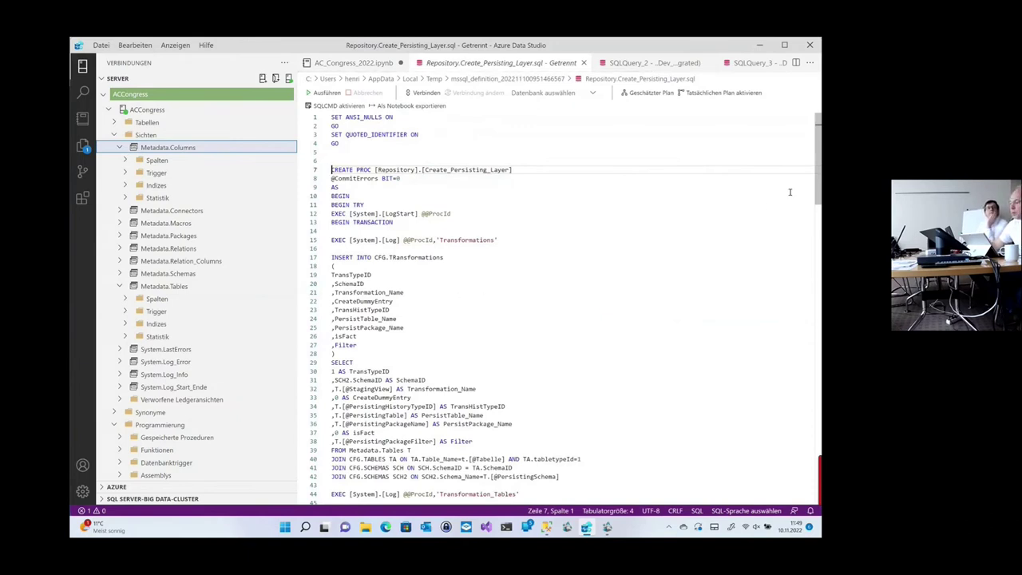
left_click_drag(822, 175, 809, 211)
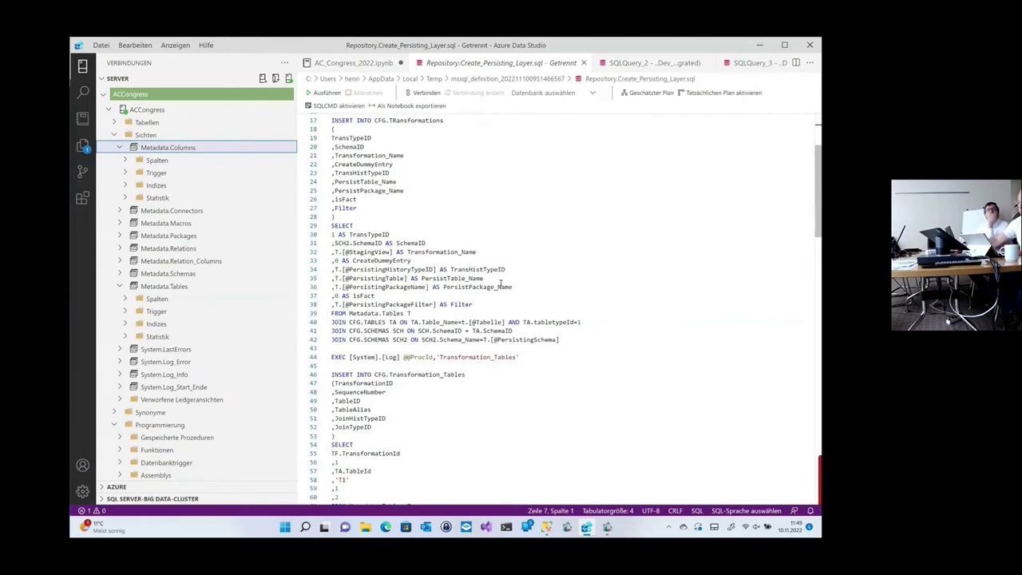
scroll(476, 289, "down", 2)
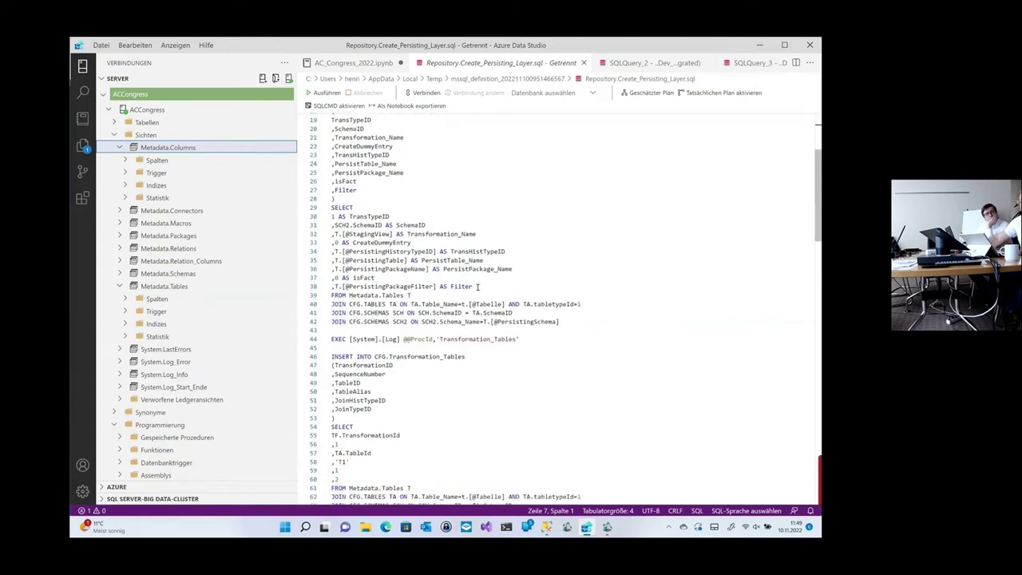
Step: Review the CFG.Transformation_Tables and CFG.Transformation_Columns inserts and the SYNCHRONISE_DWH call in the Create_Persisting_Layer definition
scroll(478, 288, "down", 5)
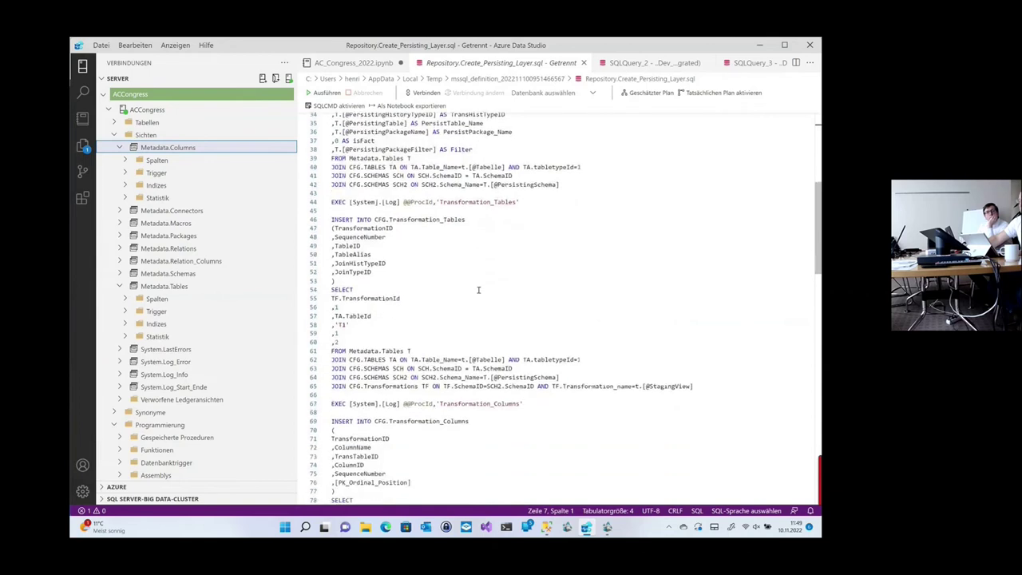
scroll(466, 270, "down", 1)
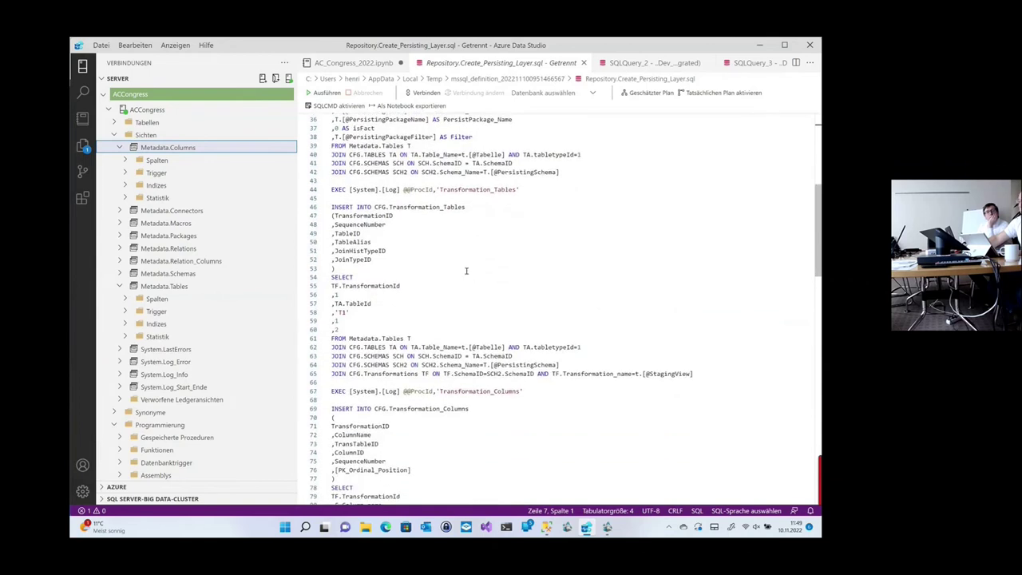
scroll(466, 270, "down", 1)
scroll(472, 269, "down", 1)
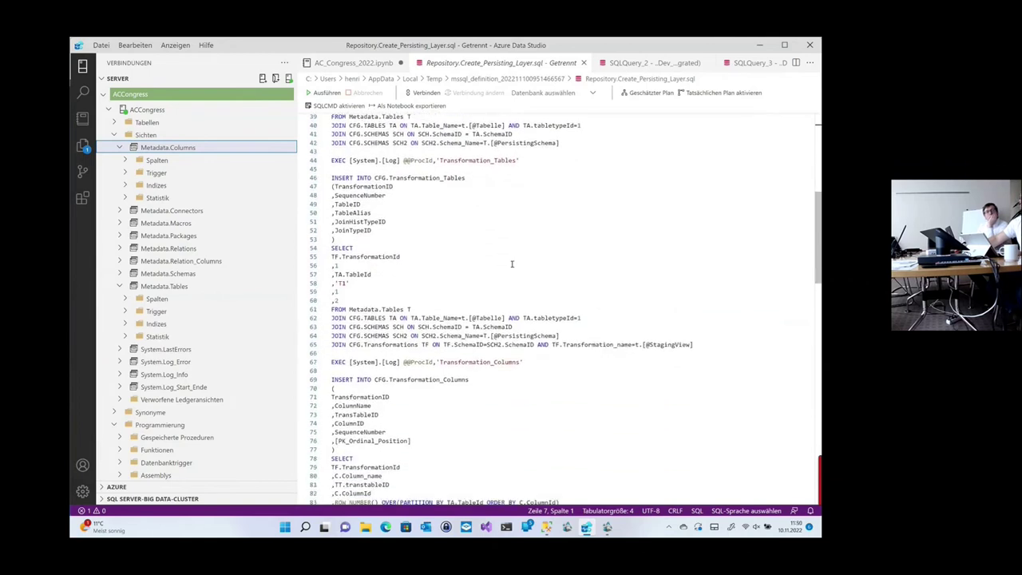
scroll(514, 269, "down", 5)
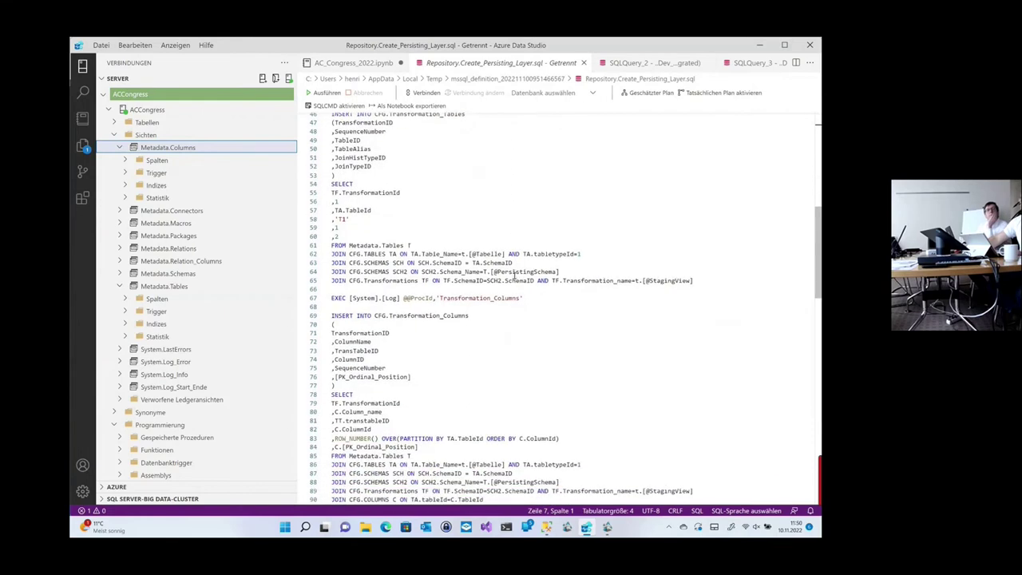
scroll(514, 274, "down", 5)
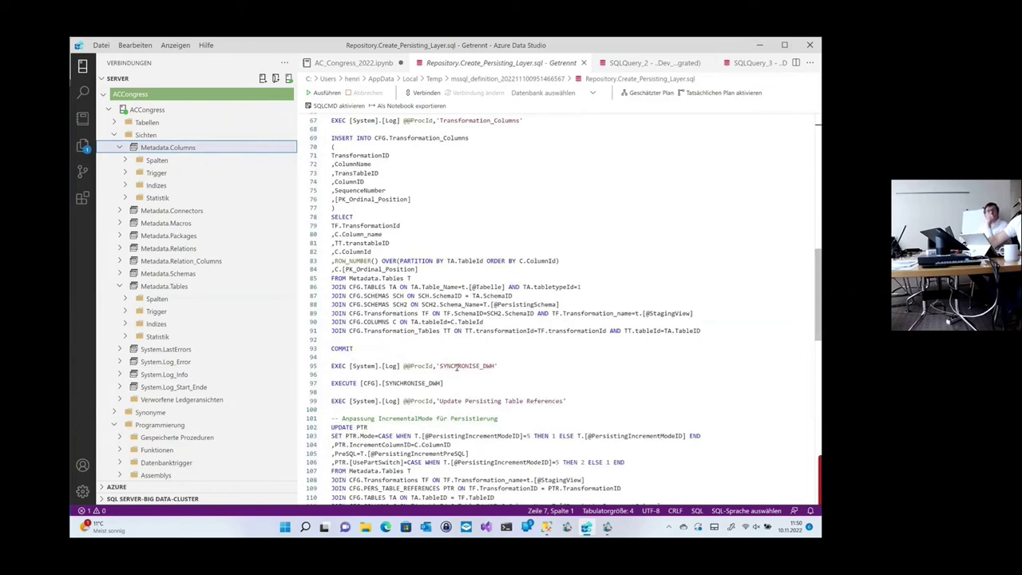
left_click(450, 384)
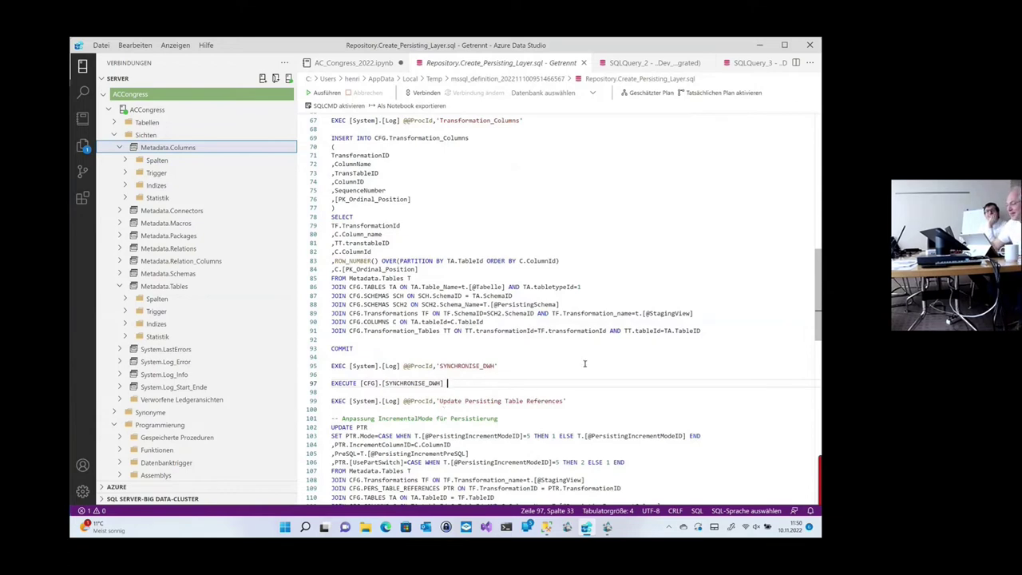
left_click_drag(818, 291, 820, 351)
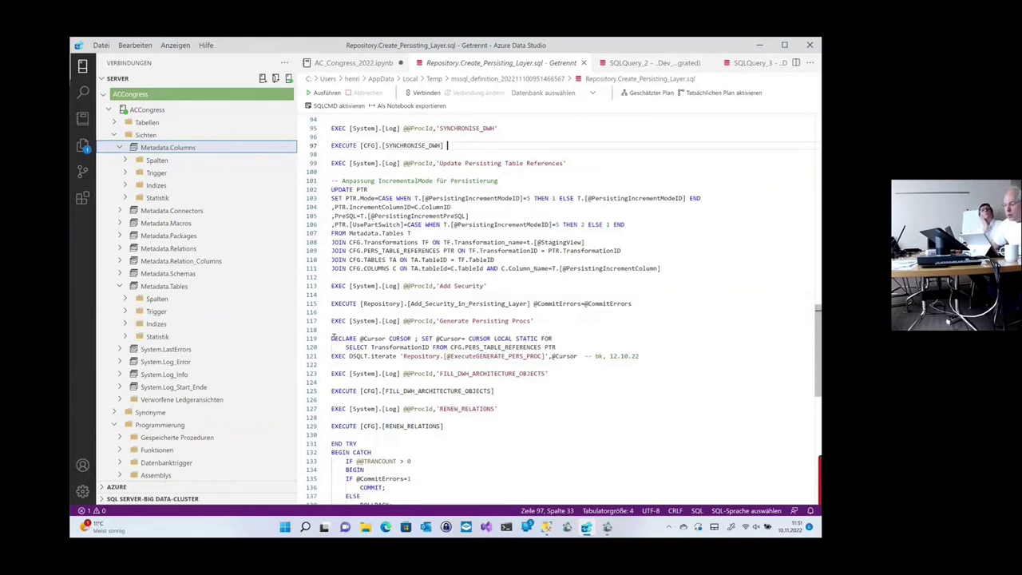
left_click_drag(332, 338, 323, 366)
key("ctrl+c")
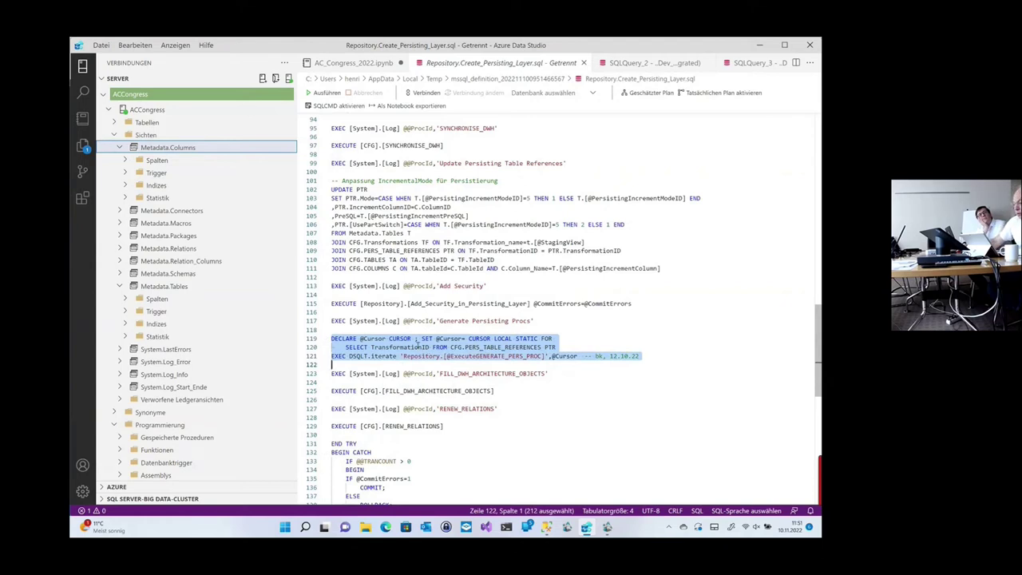
right_click(416, 350)
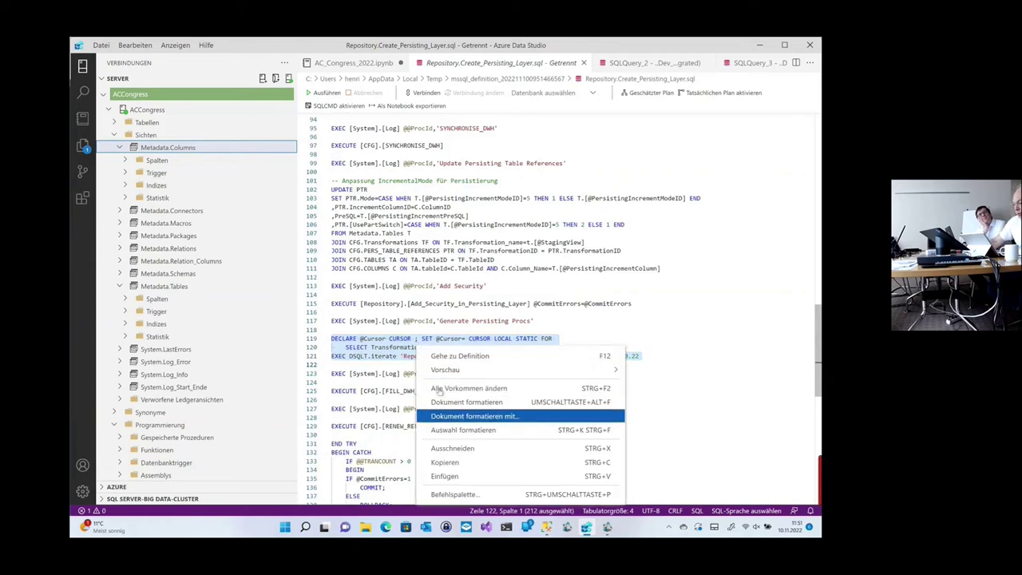
left_click(444, 462)
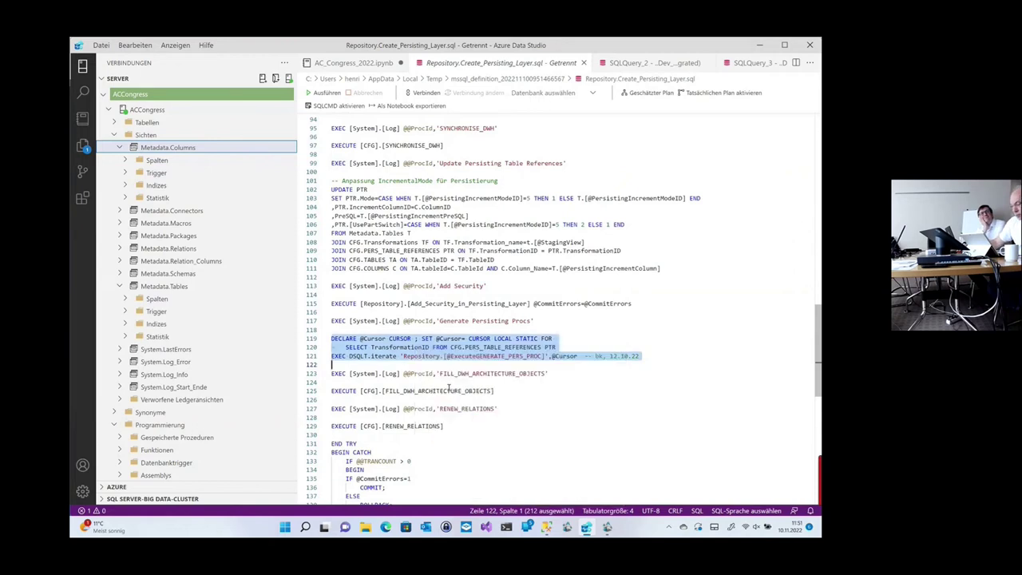
Step: Switch to SQL Server Management Studio and replace the Metadata.Connectors query with the copied cursor block
left_click(547, 528)
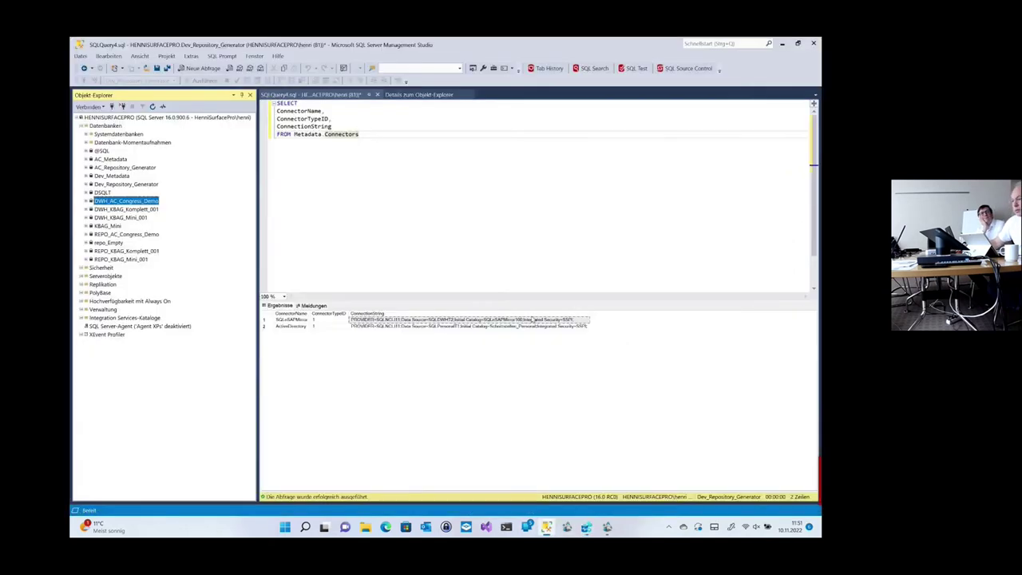
key("ctrl+a")
key("ctrl+v")
left_click_drag(512, 119, 536, 119)
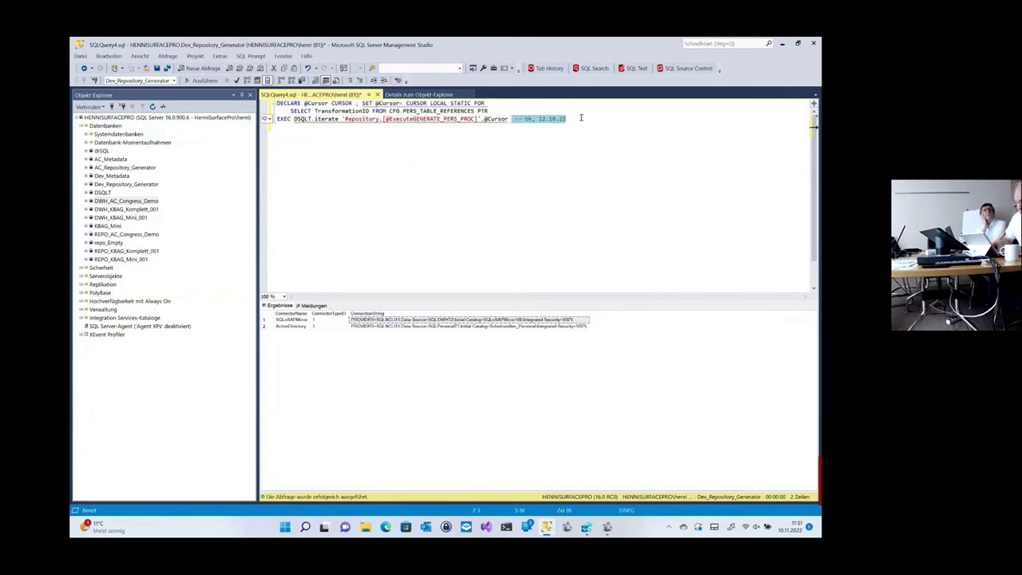
key("shift+End")
type(",")
type(" @pr")
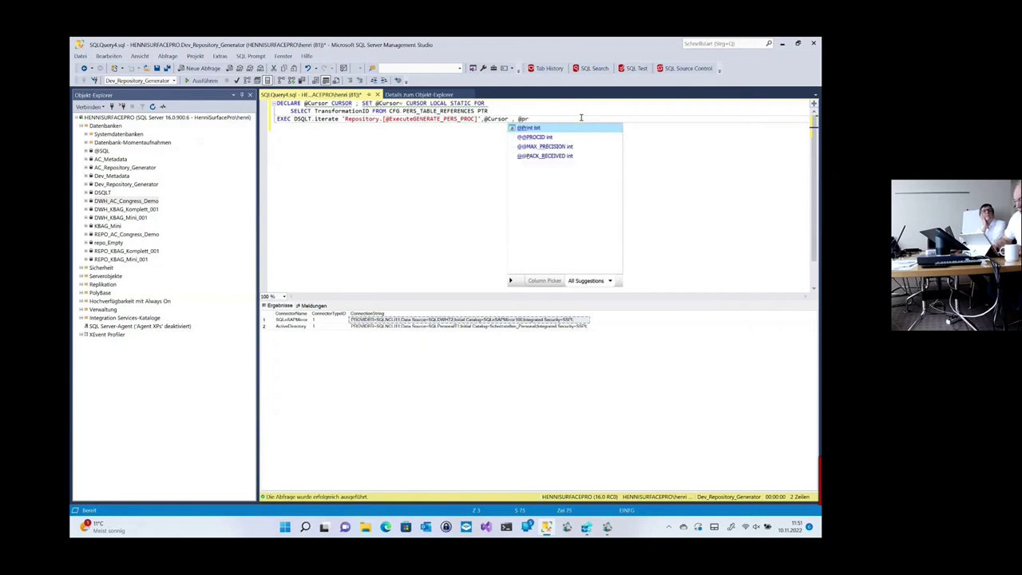
type("int=1")
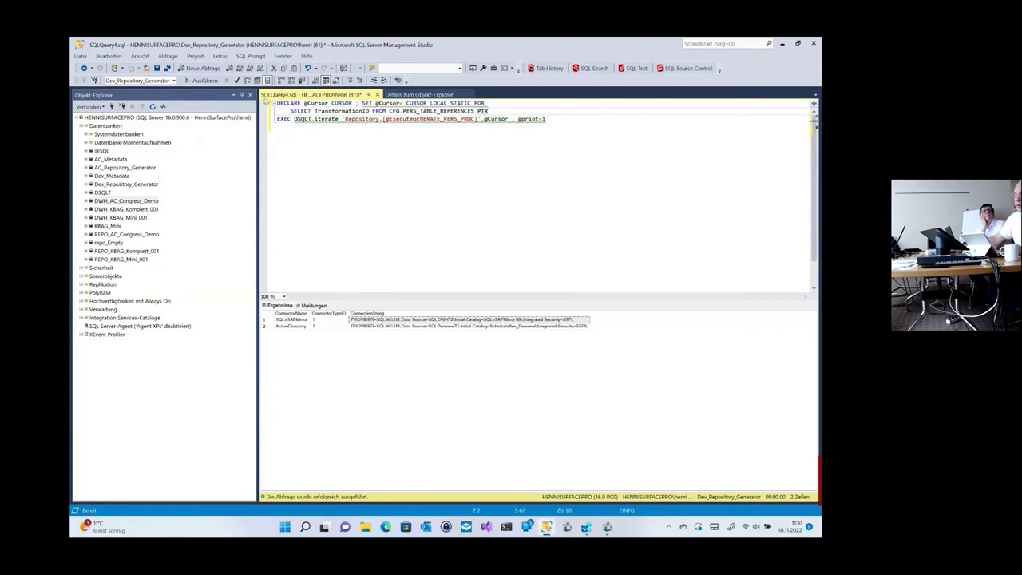
left_click(204, 80)
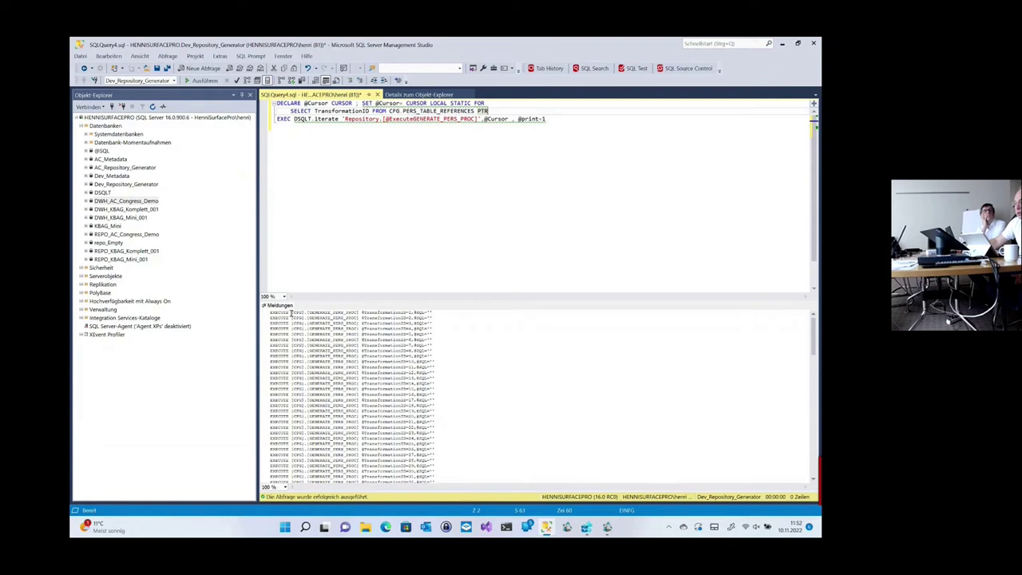
left_click_drag(290, 312, 360, 312)
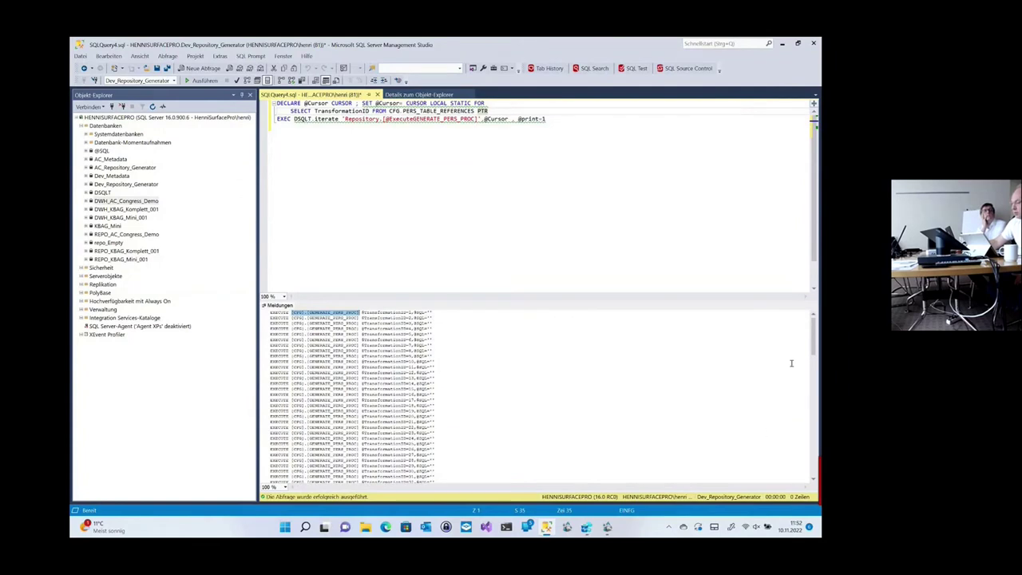
left_click_drag(814, 344, 814, 320)
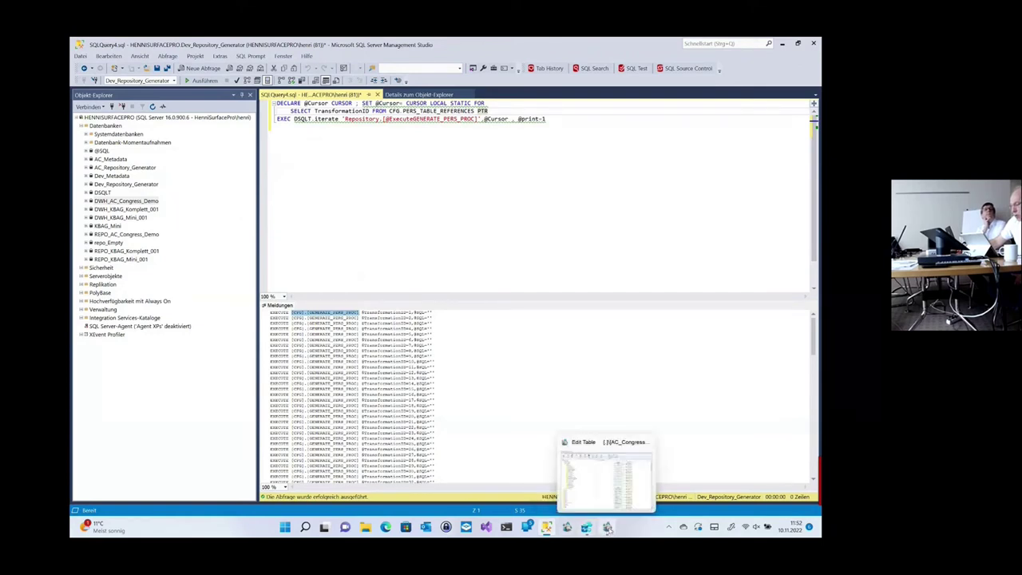
Step: Switch to AnalyticsCreator, refresh the data warehouse tree and flow diagram, and look through the persisted staging layer
left_click(606, 527)
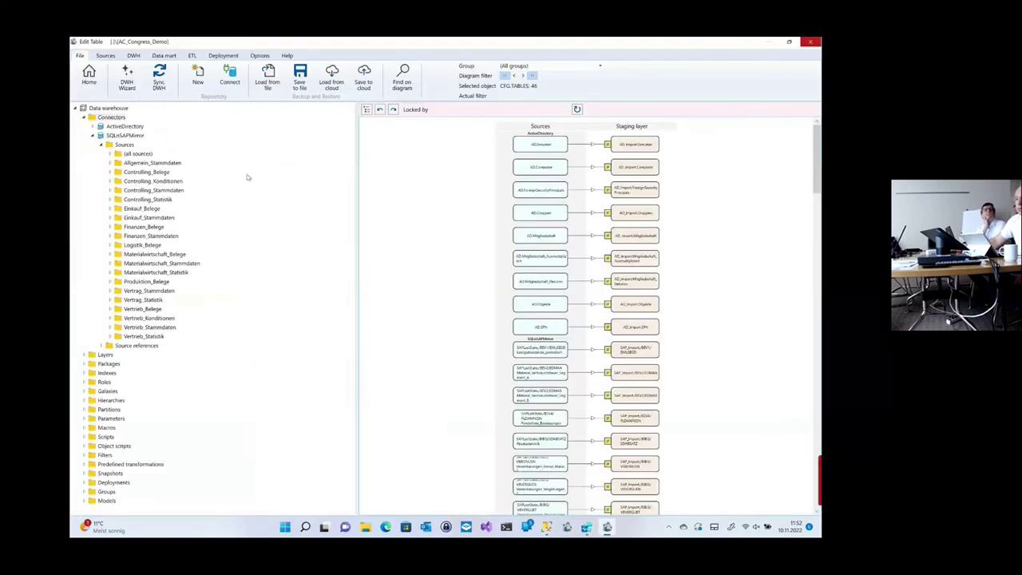
right_click(112, 110)
left_click(133, 113)
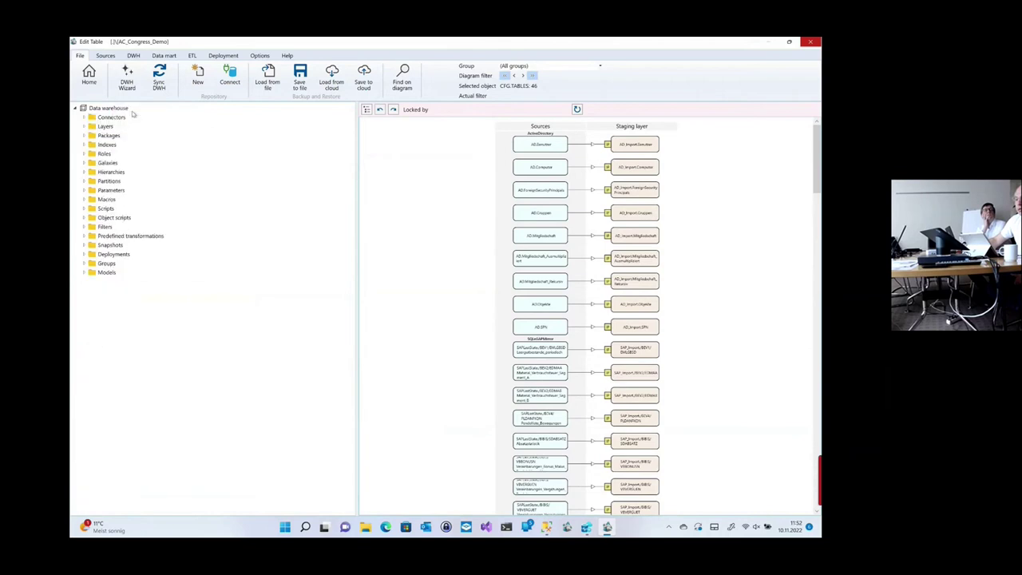
right_click(387, 160)
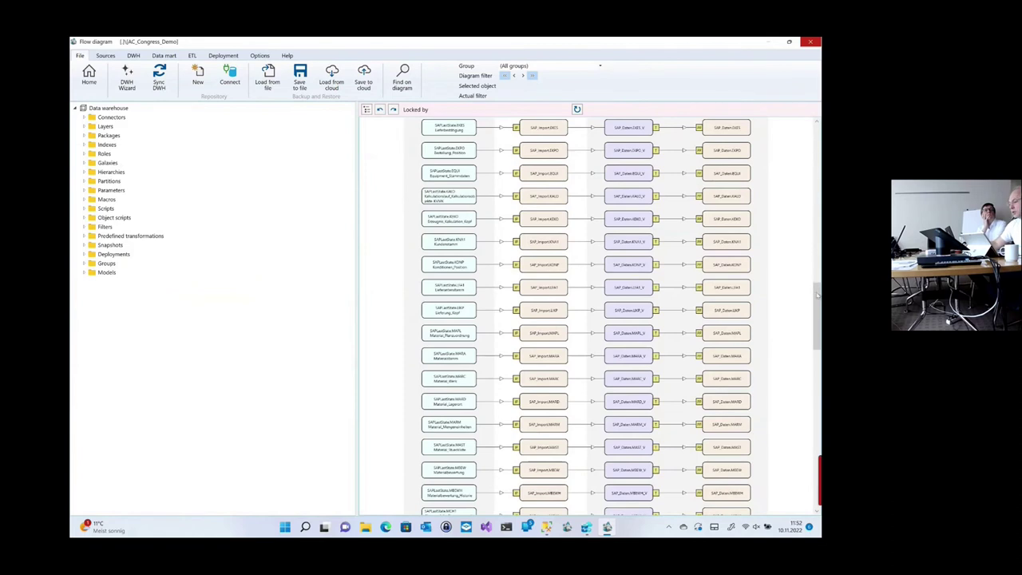
left_click(819, 242)
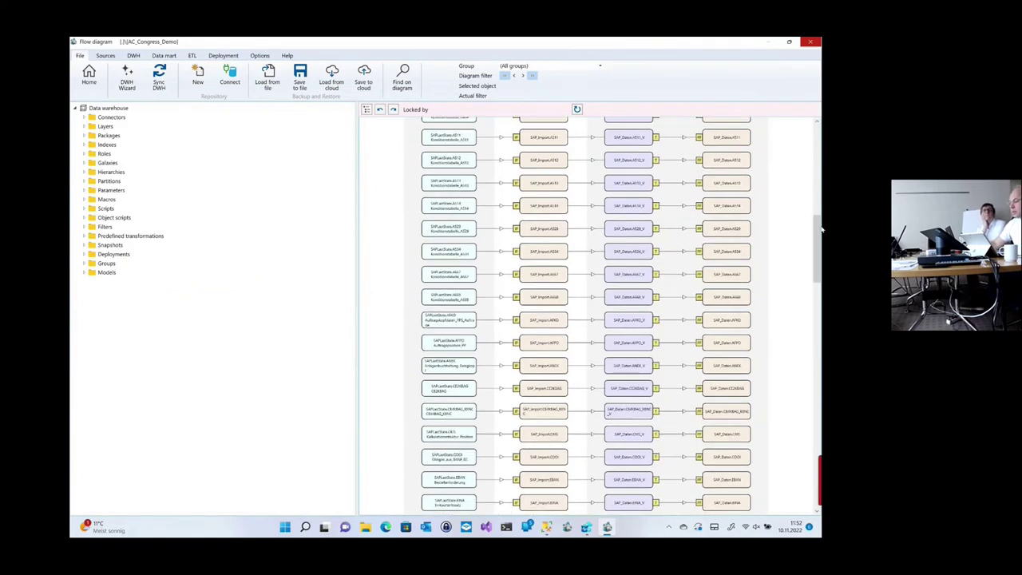
left_click(817, 231)
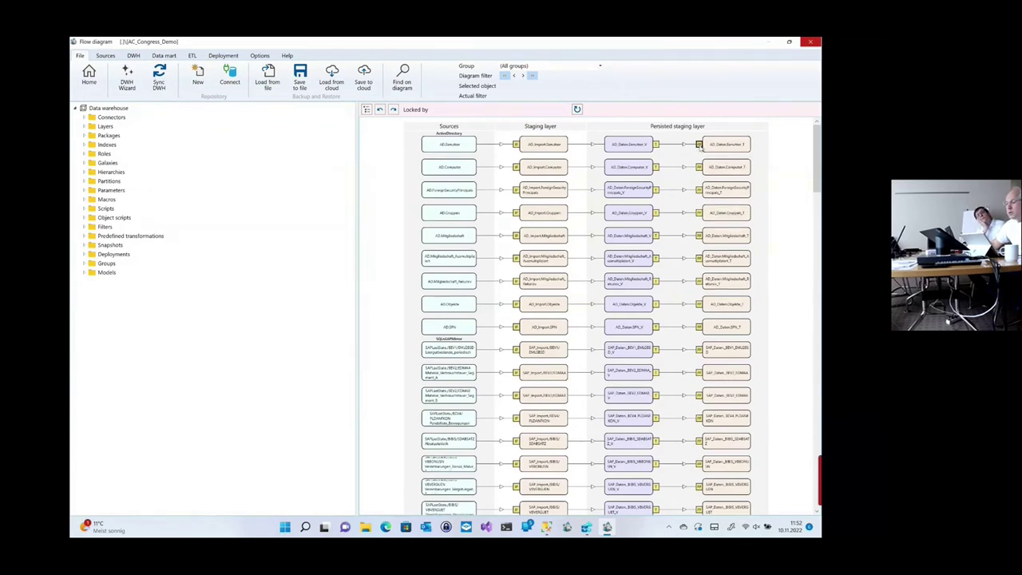
Step: Open the persisting package of AD_Daten.Benutzer_T, review its type options and generated procedure, and close it without saving
double_click(700, 145)
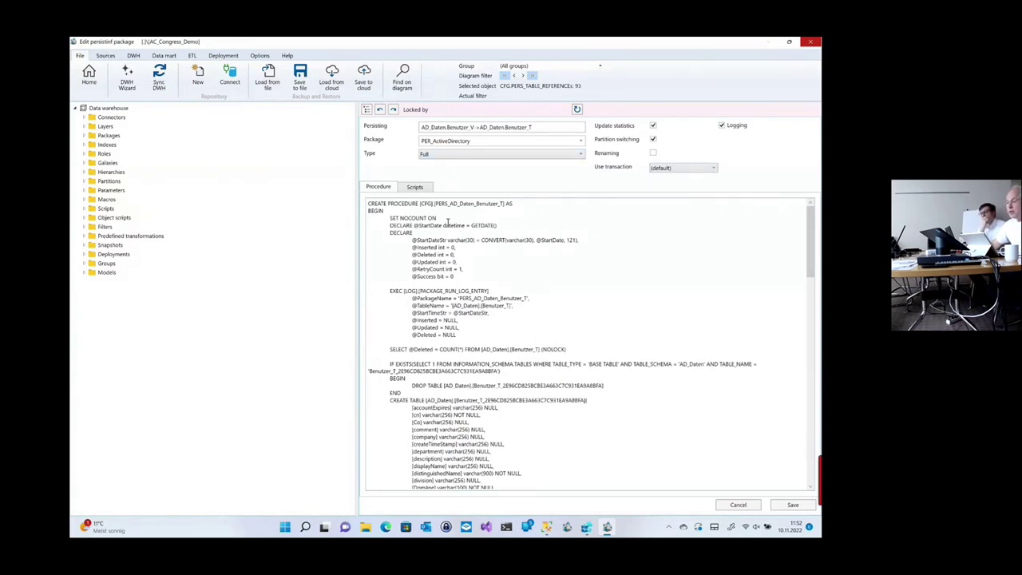
left_click(479, 154)
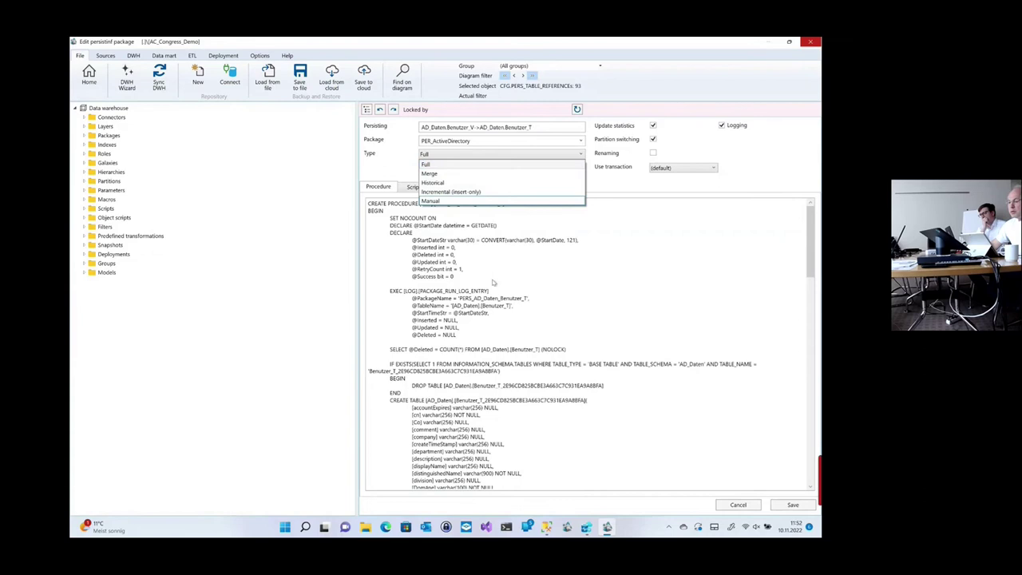
left_click(494, 282)
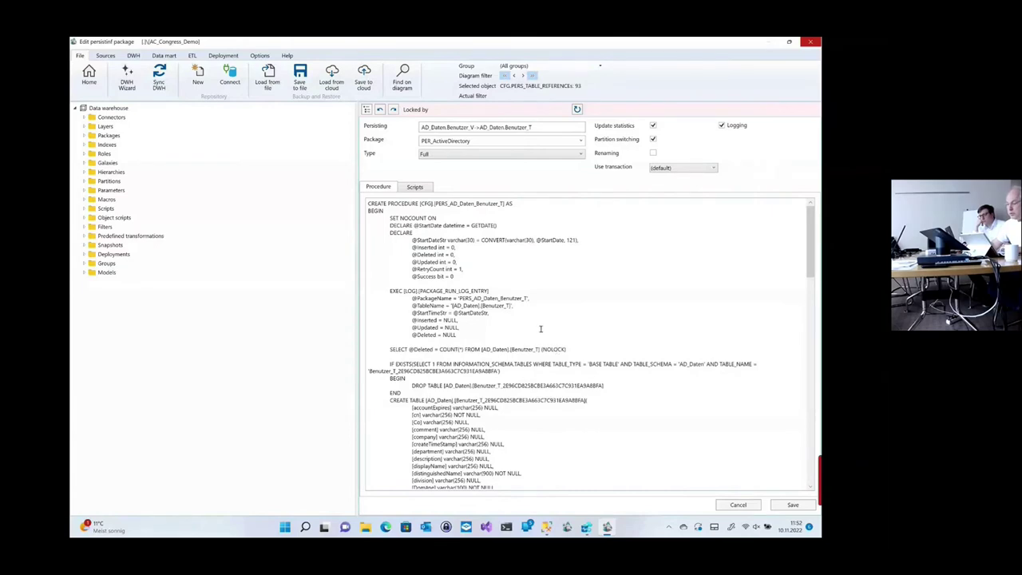
scroll(640, 337, "down", 15)
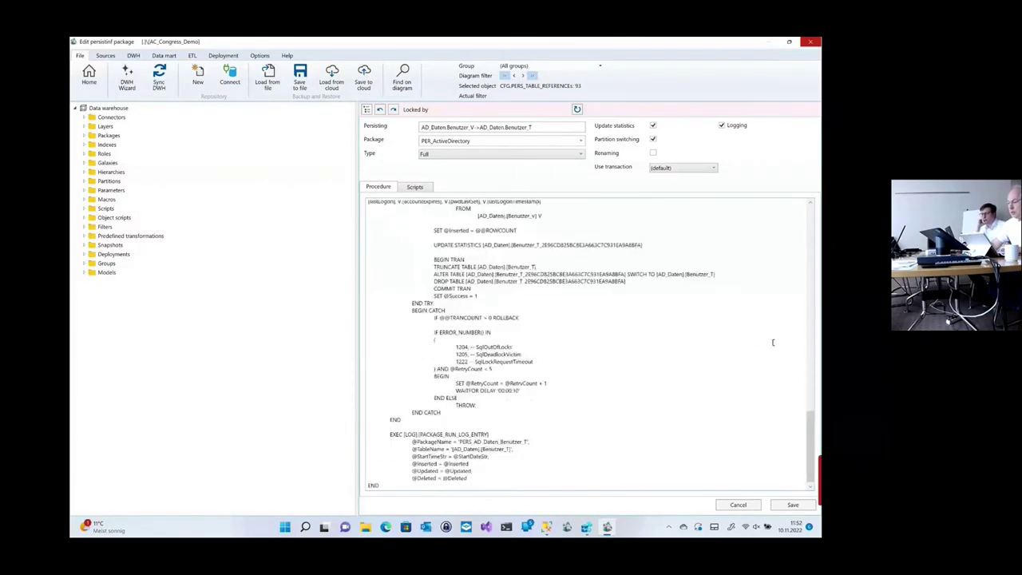
left_click_drag(811, 435, 791, 206)
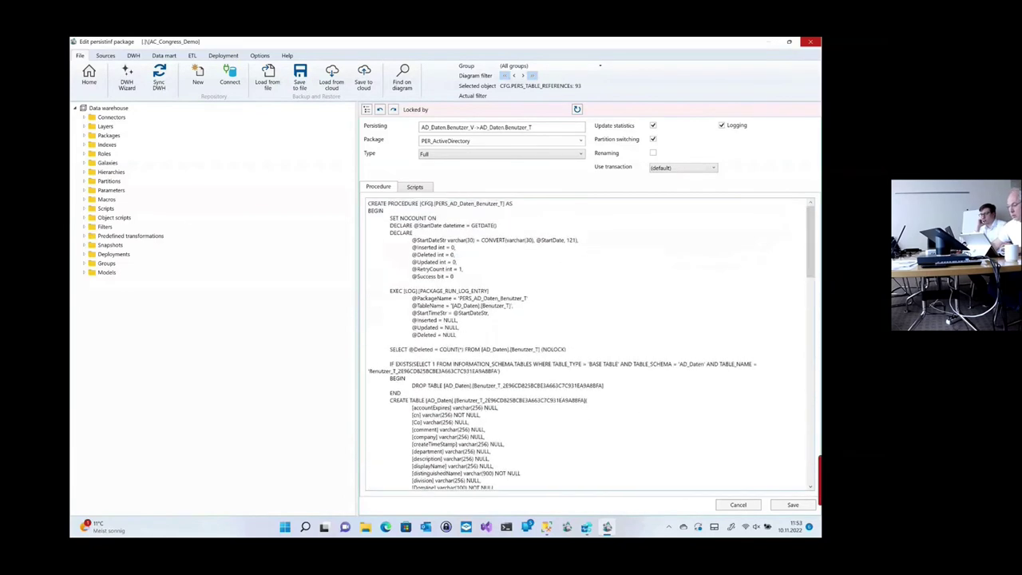
left_click(741, 505)
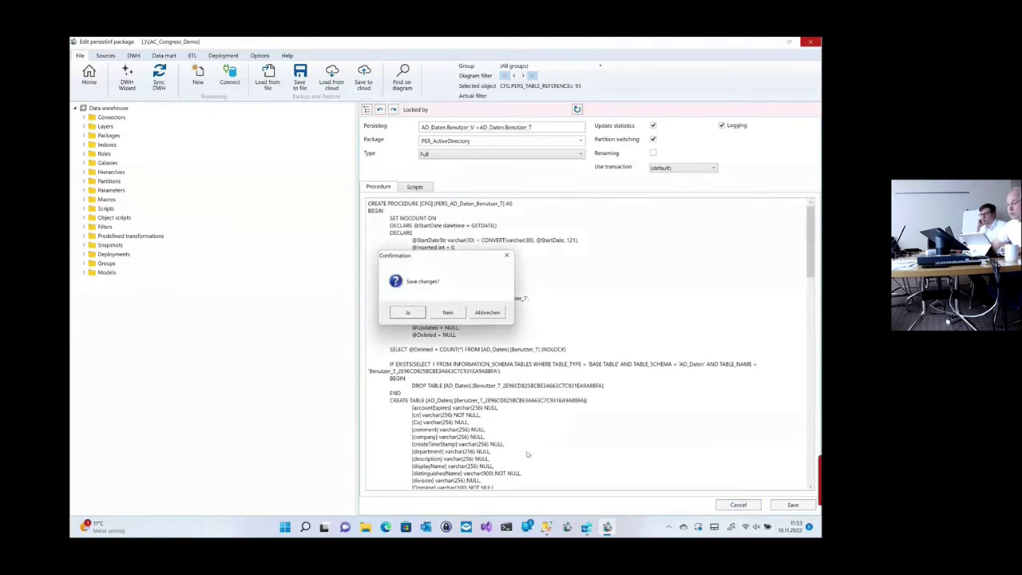
left_click(448, 312)
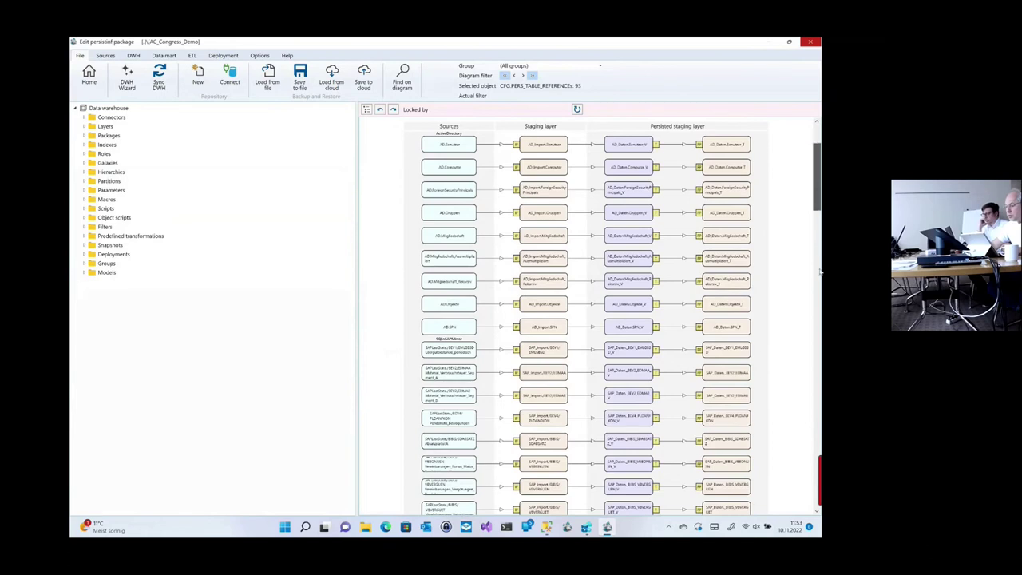
Step: Search the flow diagram for the keyword mara
left_click_drag(817, 160, 817, 249)
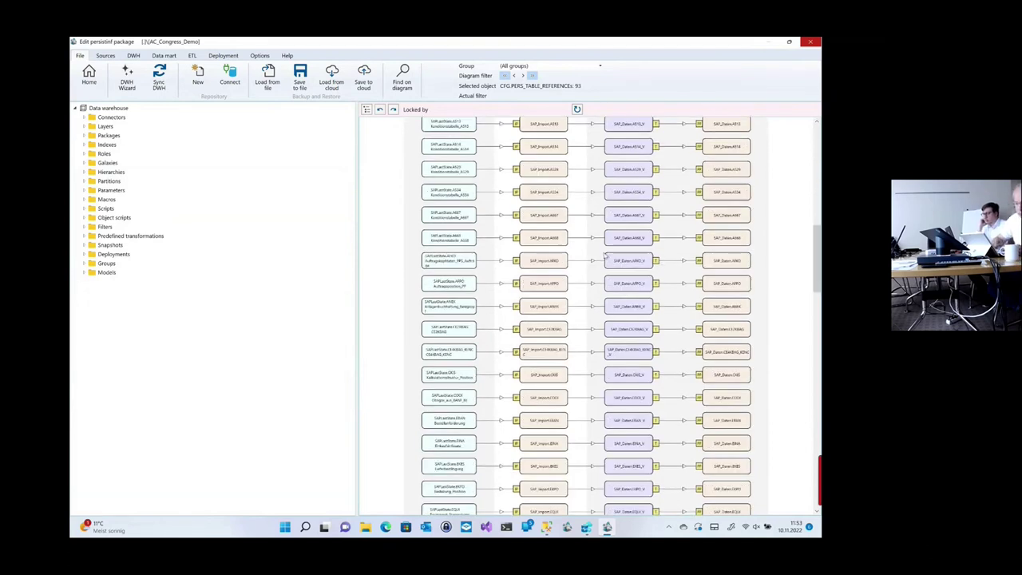
key("ctrl+f")
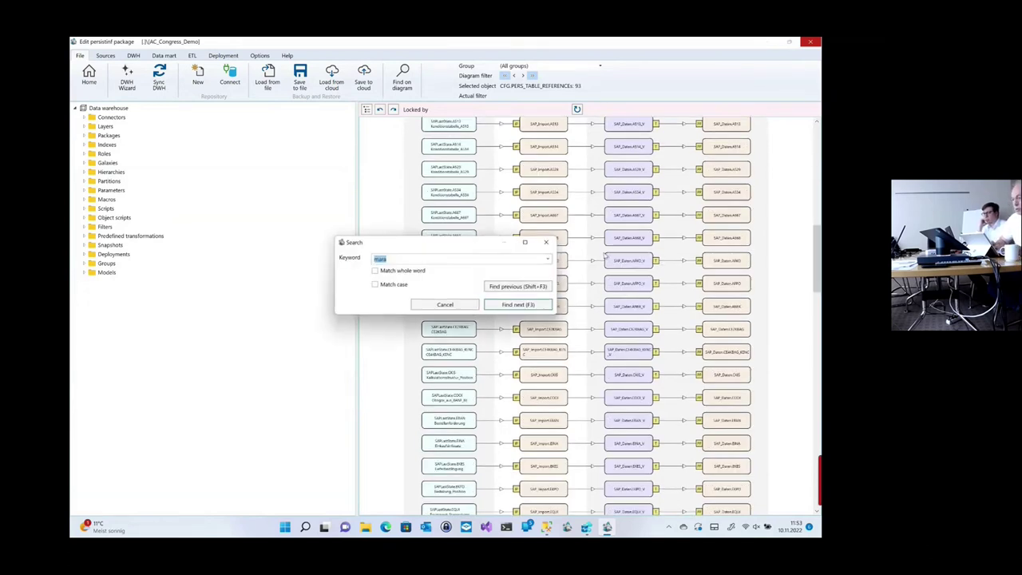
key("Return")
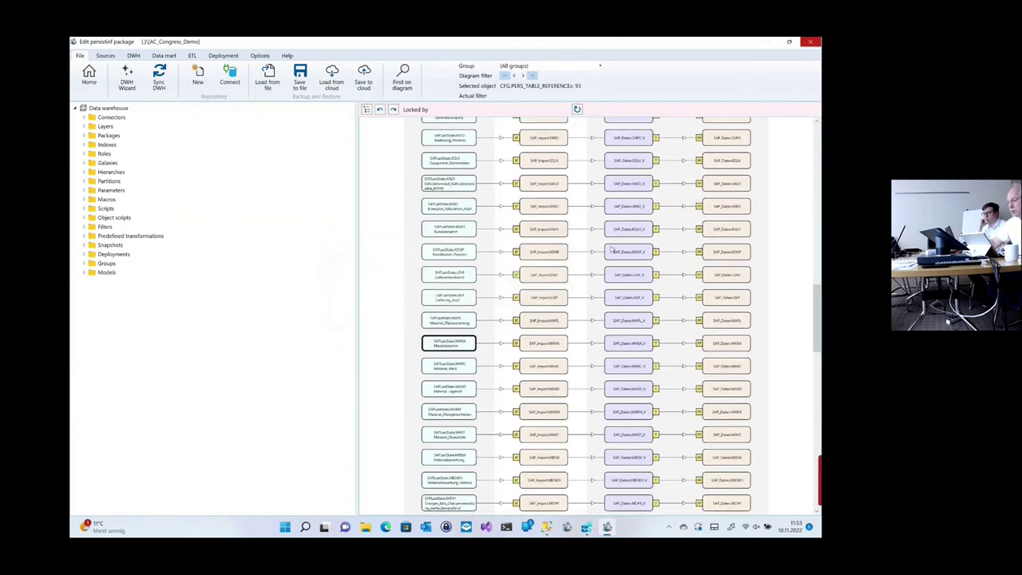
Step: Open the persisting package of SAP_Daten.MARA and examine its PreScript and generated procedure
double_click(699, 344)
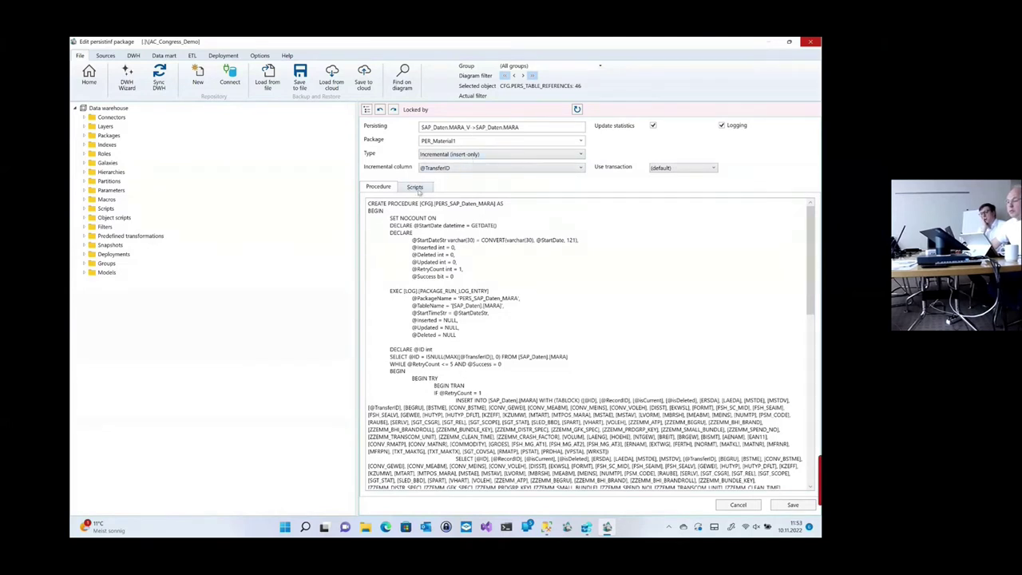
left_click(415, 187)
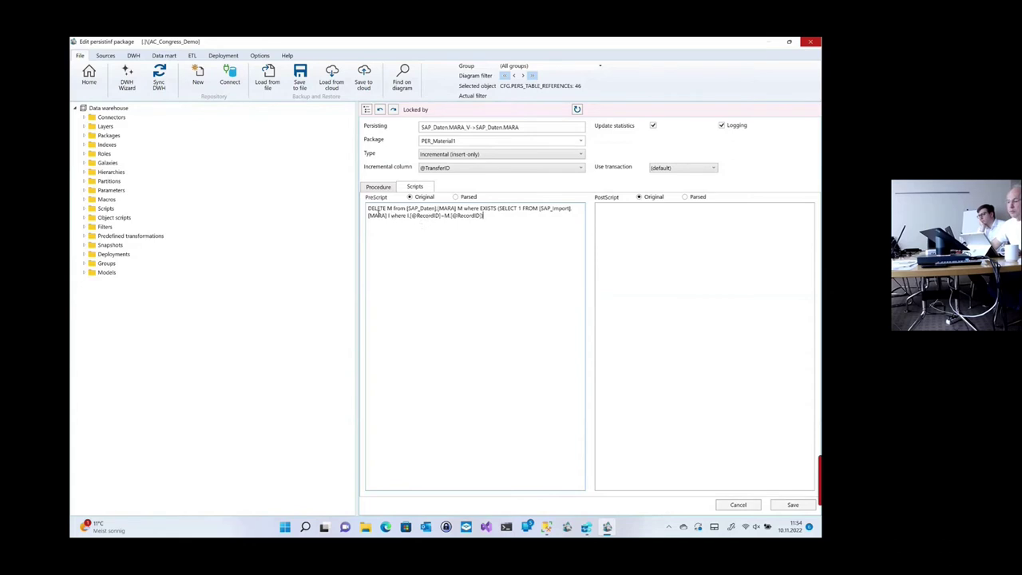
left_click(380, 188)
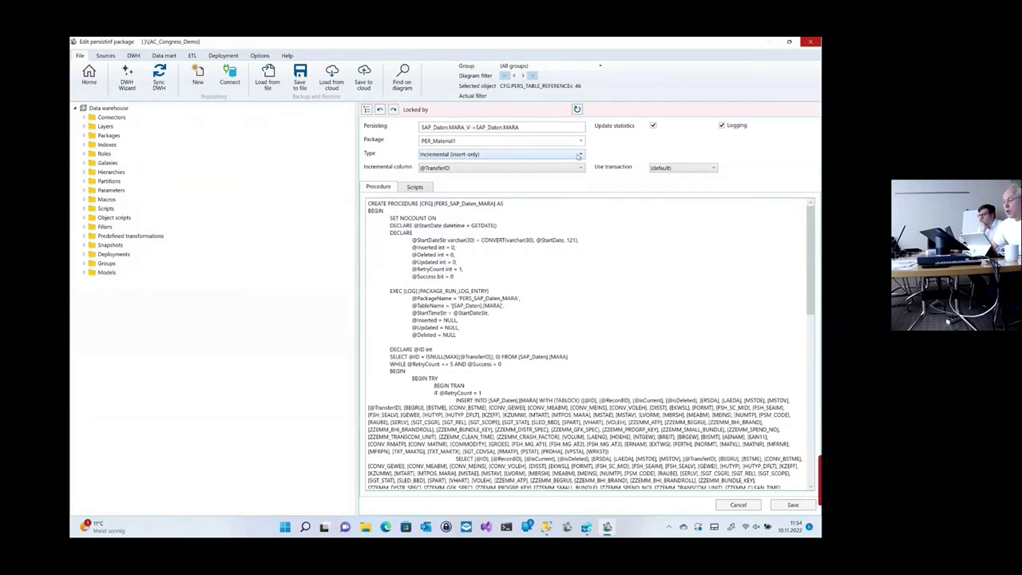
Step: Review the type options of the SAP_Daten.MARA persisting package, close it without saving, and return to the beginning of the flow diagram
left_click(579, 156)
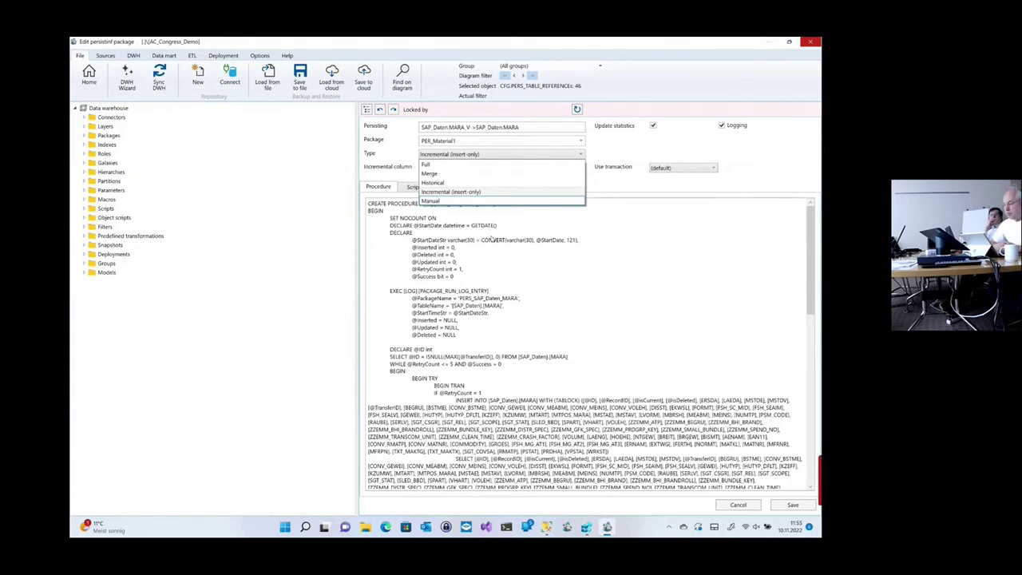
left_click(620, 297)
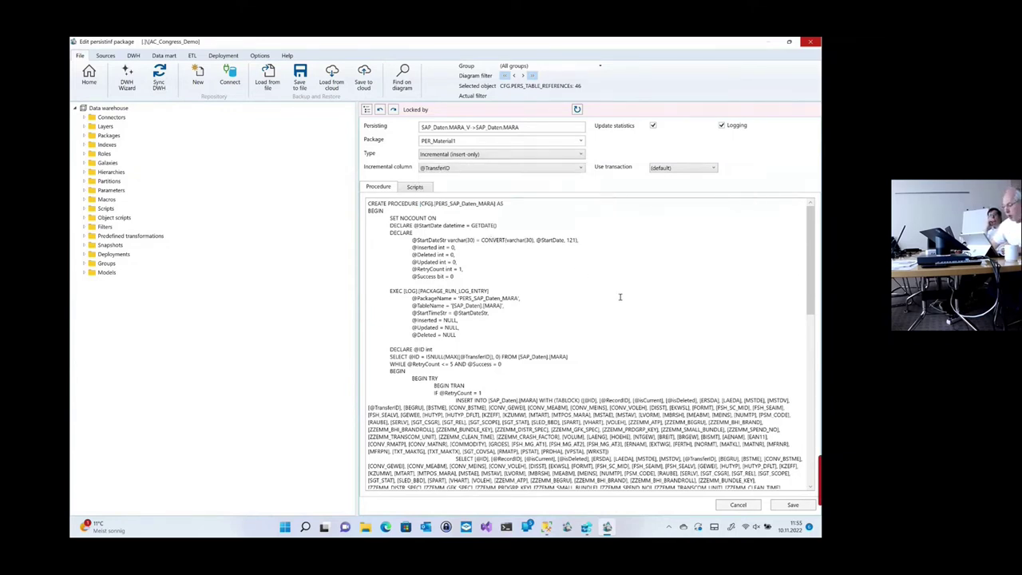
left_click(737, 504)
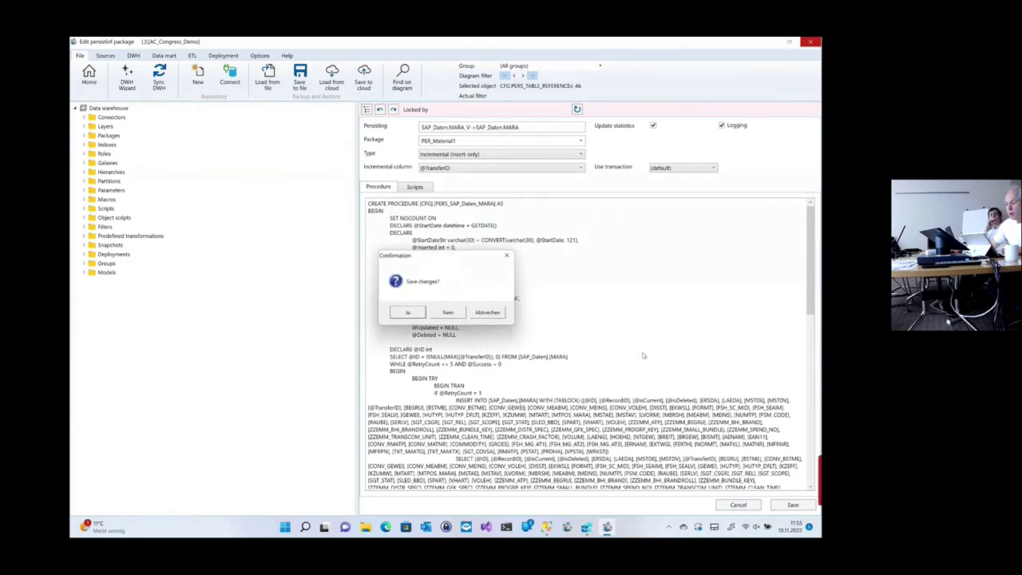
left_click(449, 313)
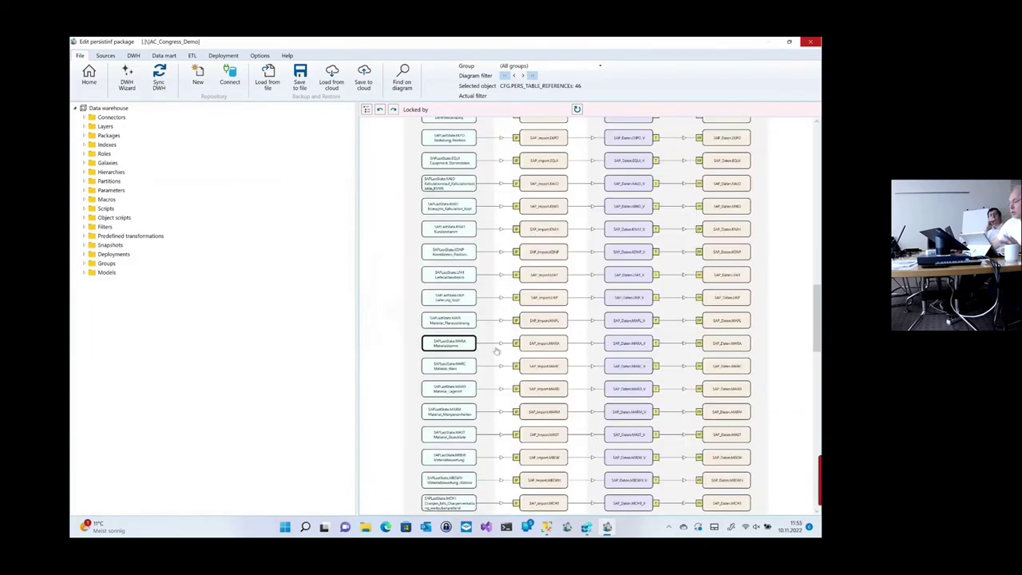
left_click_drag(817, 313, 817, 156)
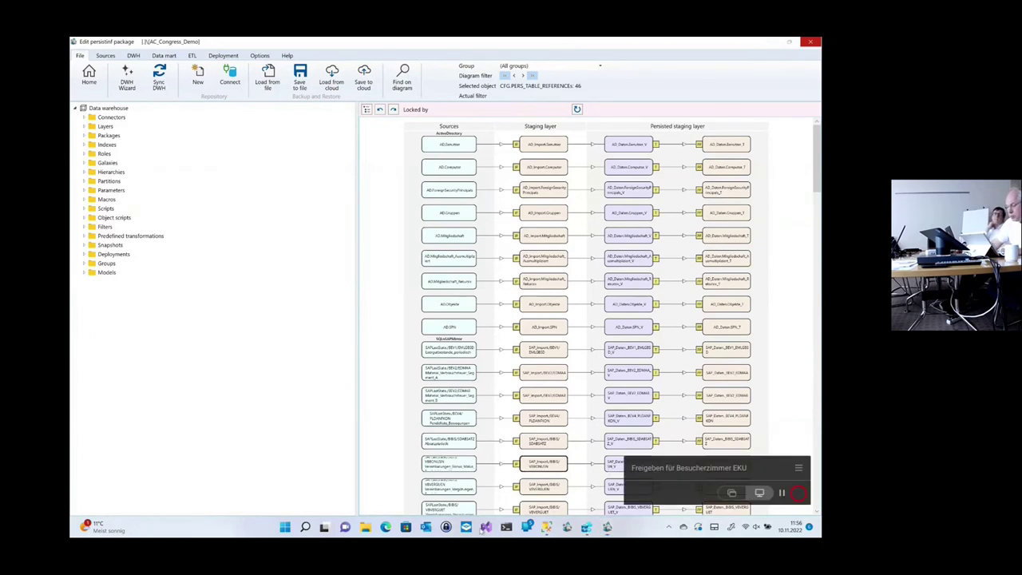
Step: Switch to Azure Data Studio and execute [Repository].[Create_Raw_Layer] in the AC_Congress_2022.ipynb notebook
left_click(587, 530)
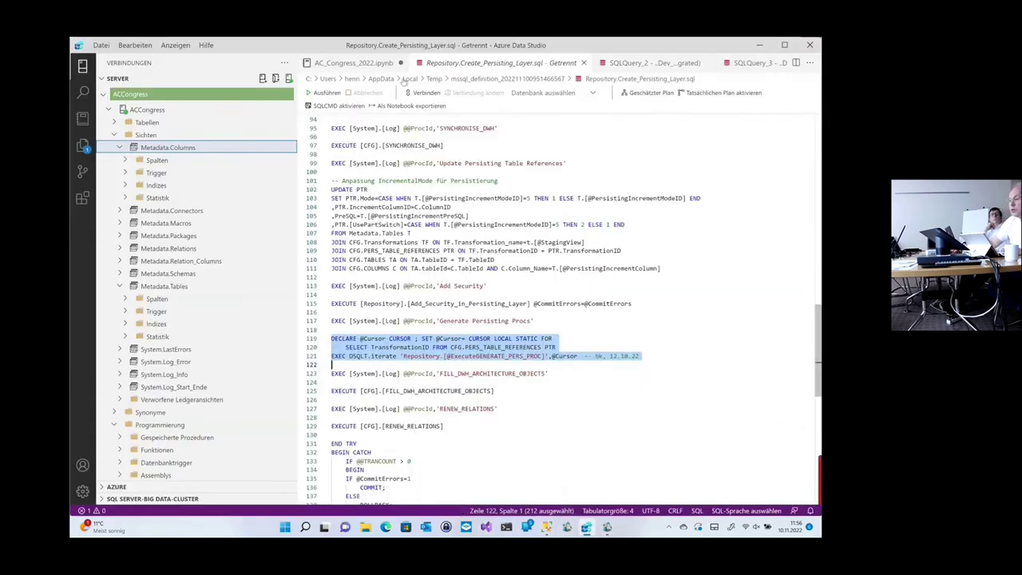
left_click(331, 64)
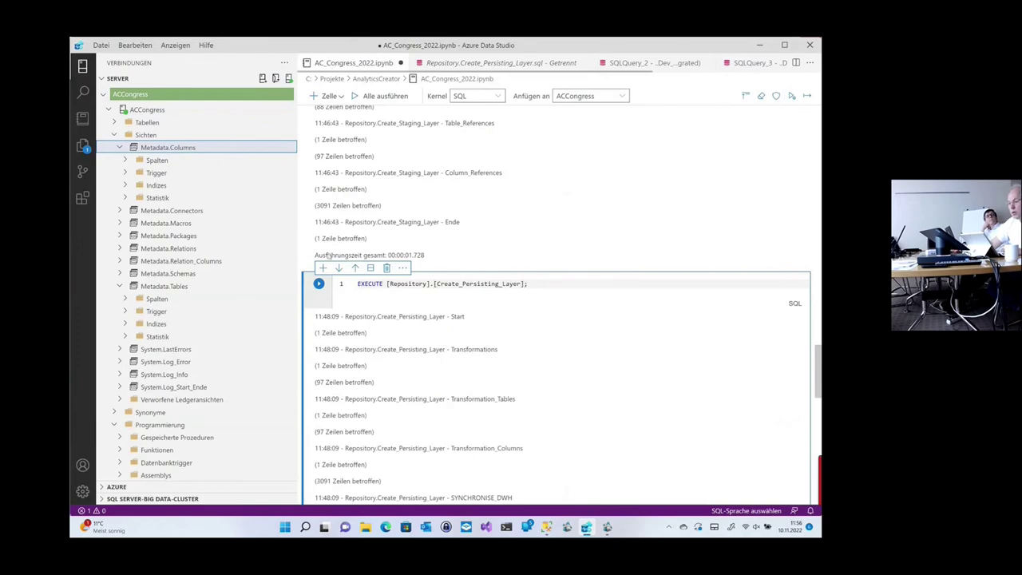
scroll(406, 330, "down", 8)
scroll(405, 330, "down", 10)
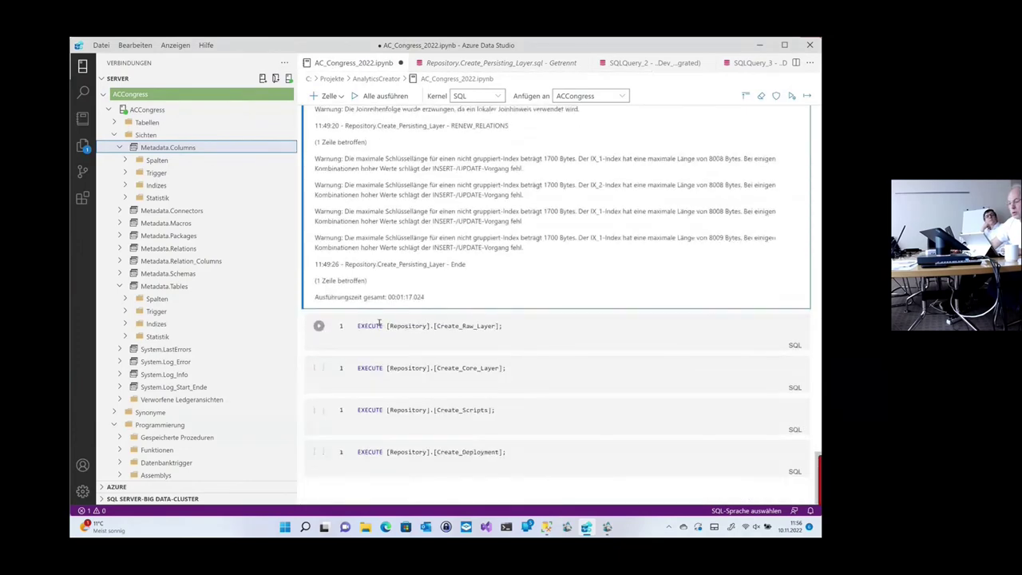
left_click(319, 326)
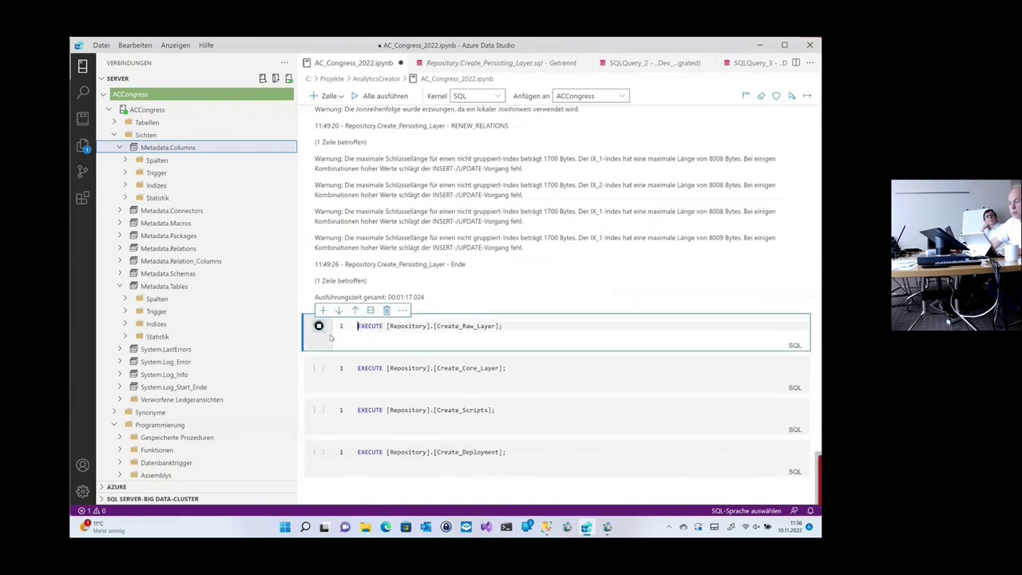
Step: Check the raw layer's execution log and execute [Repository].[Create_Core_Layer]
scroll(432, 362, "down", 5)
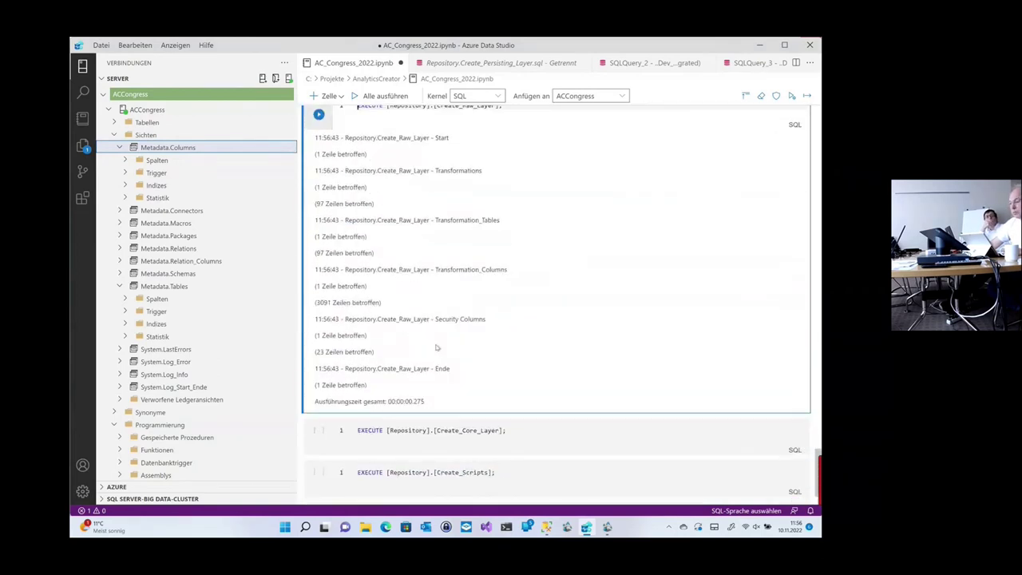
scroll(438, 348, "down", 1)
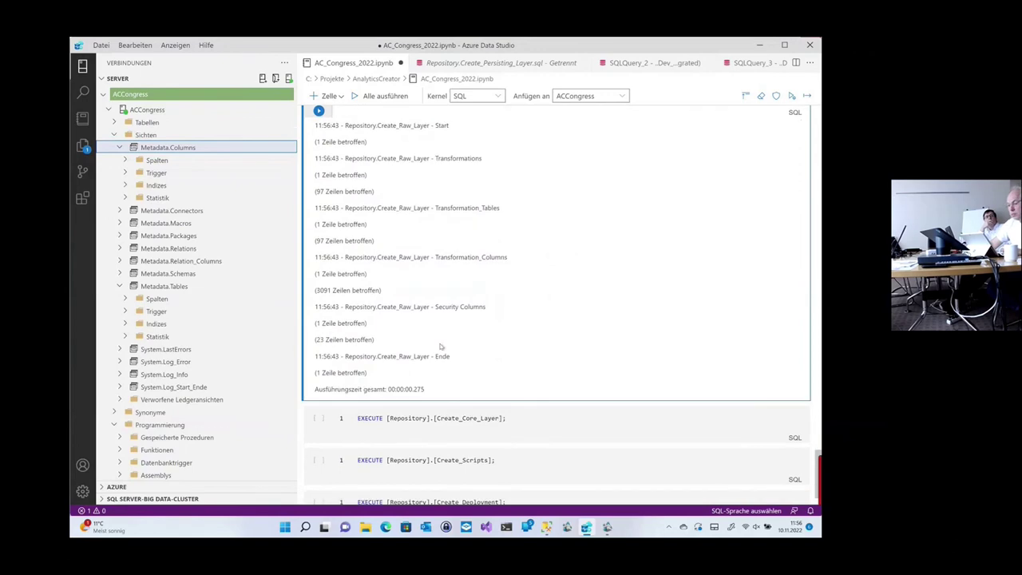
left_click(318, 418)
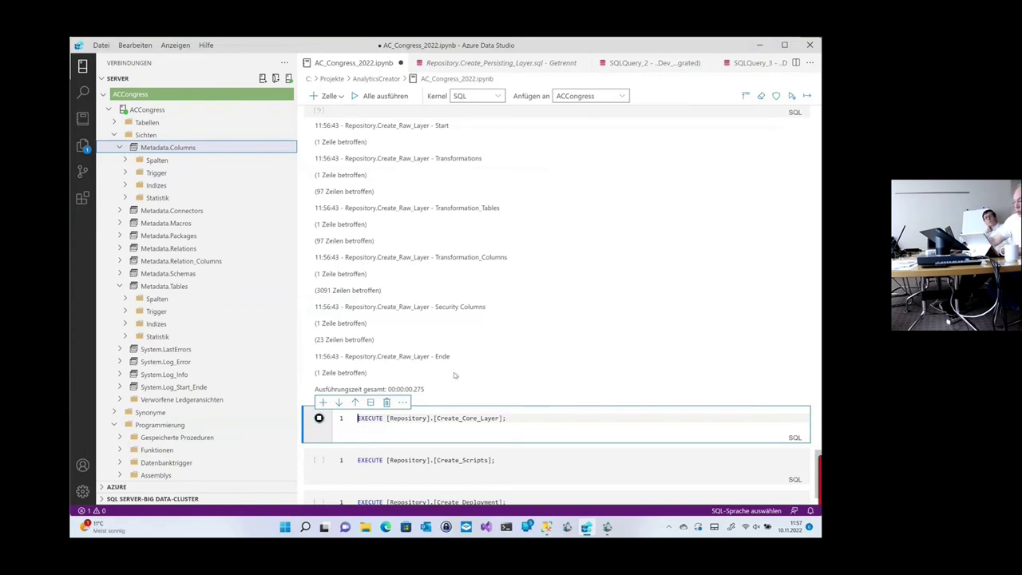
scroll(569, 321, "down", 2)
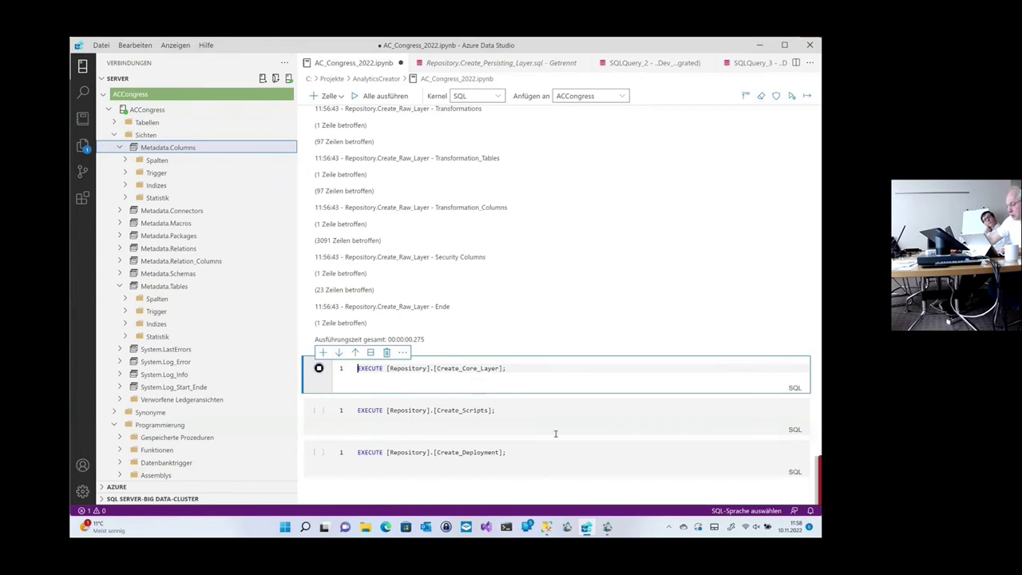
Step: Switch to AnalyticsCreator and try to refresh the flow diagram while the core layer procedure is executing
mouse_move(607, 527)
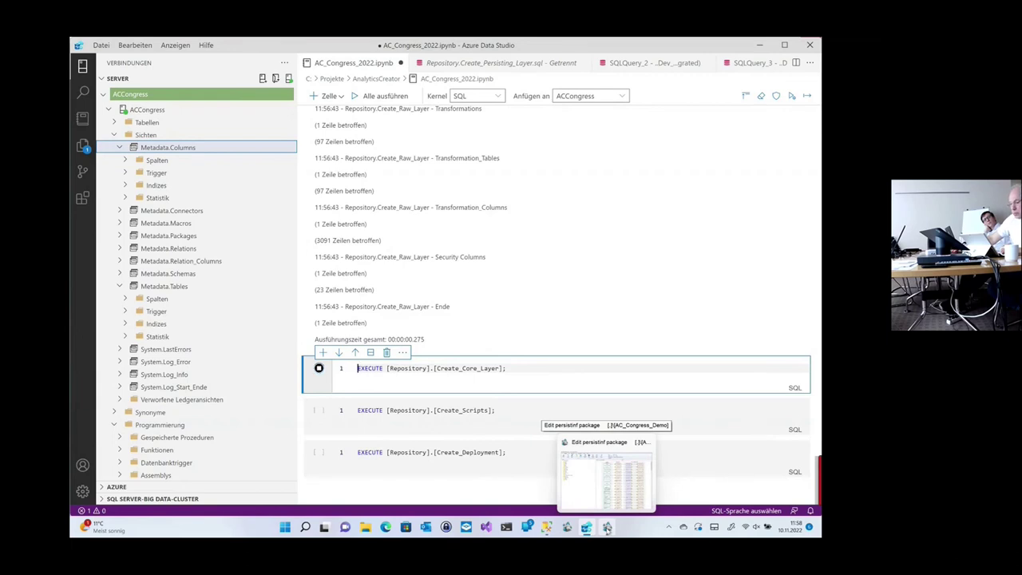
left_click(607, 528)
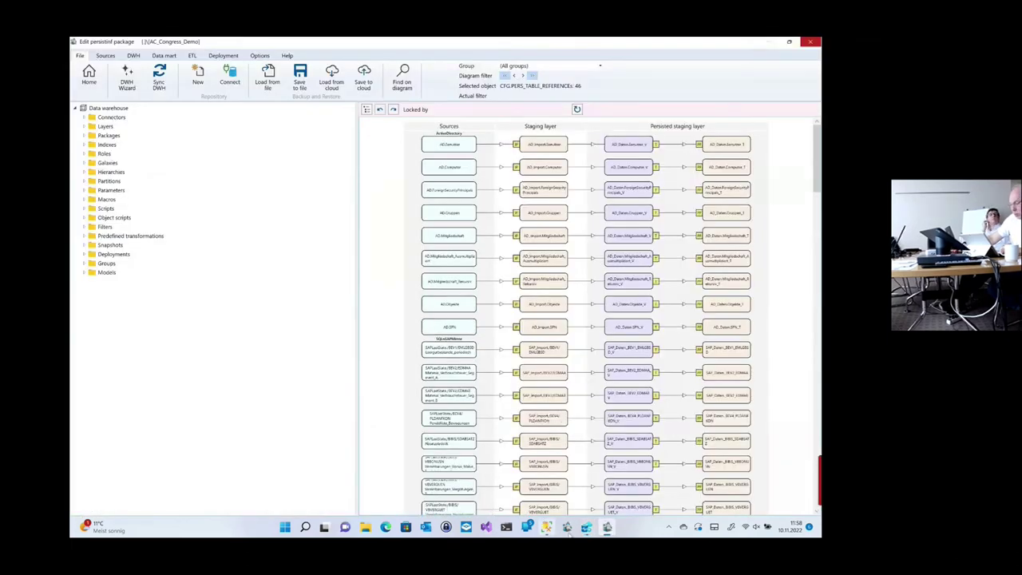
right_click(386, 136)
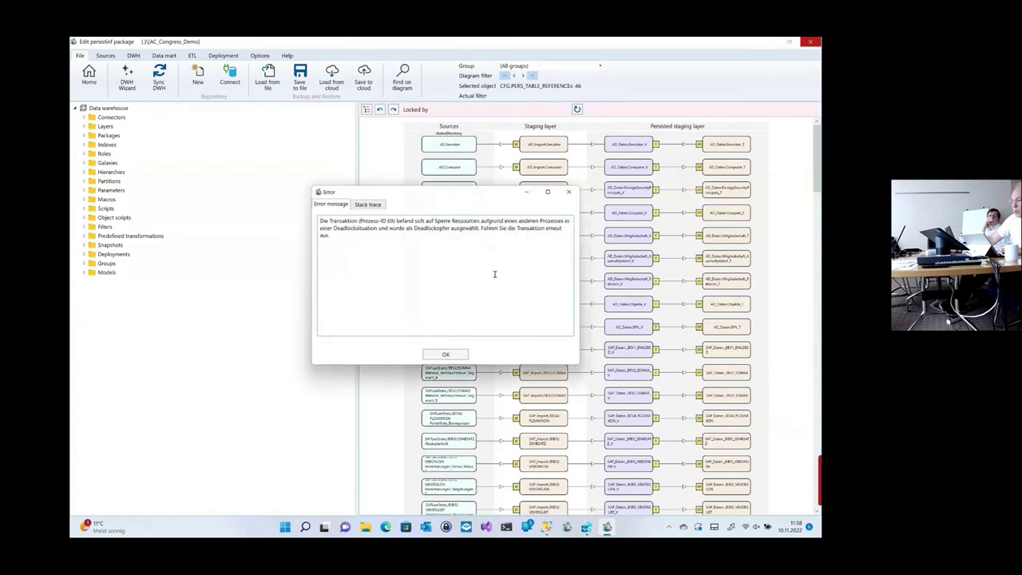
left_click(445, 354)
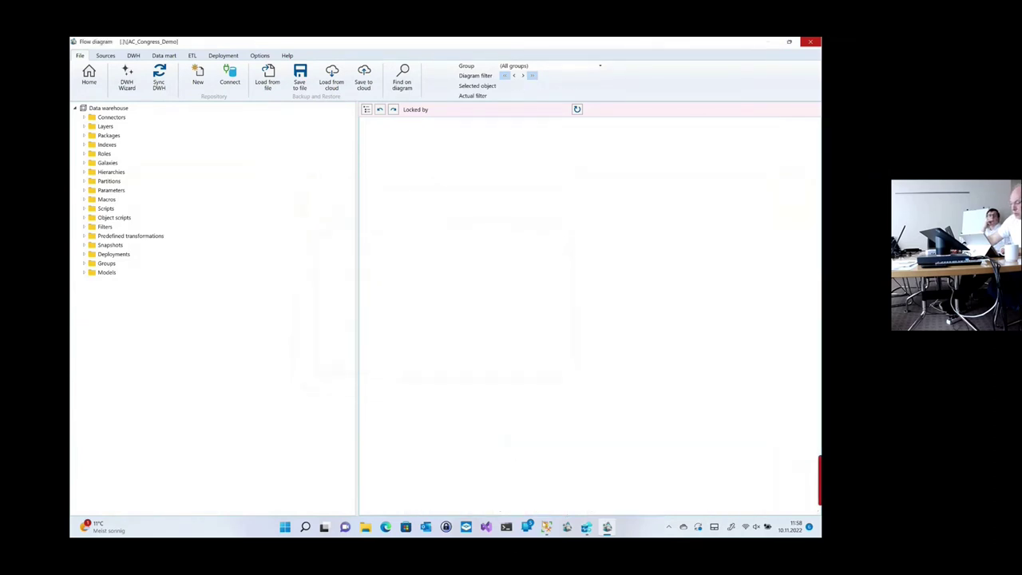
Step: Switch back to Azure Data Studio and examine the execution log of Create_Core_Layer through to its total run time
left_click(587, 527)
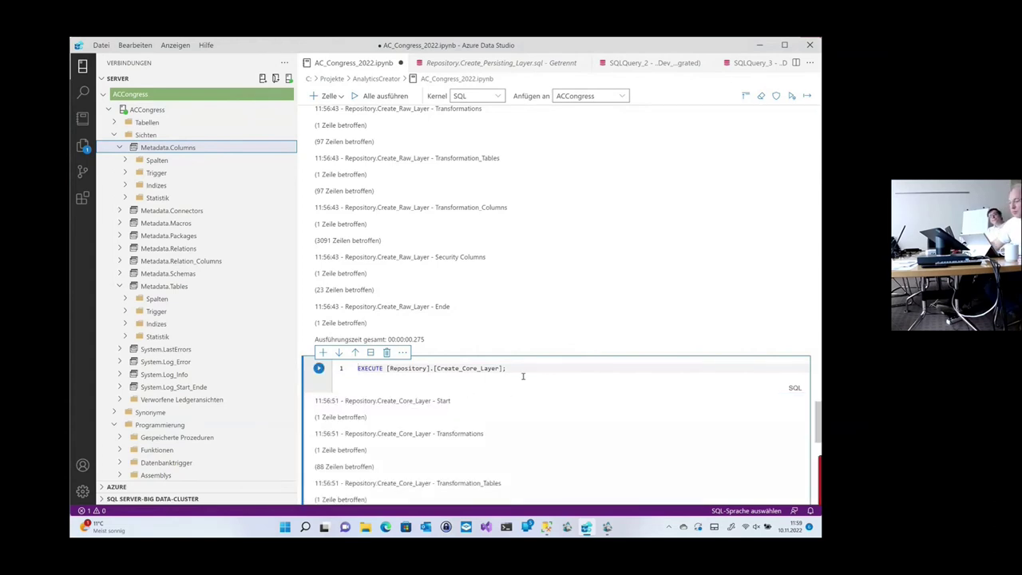
scroll(577, 394, "down", 5)
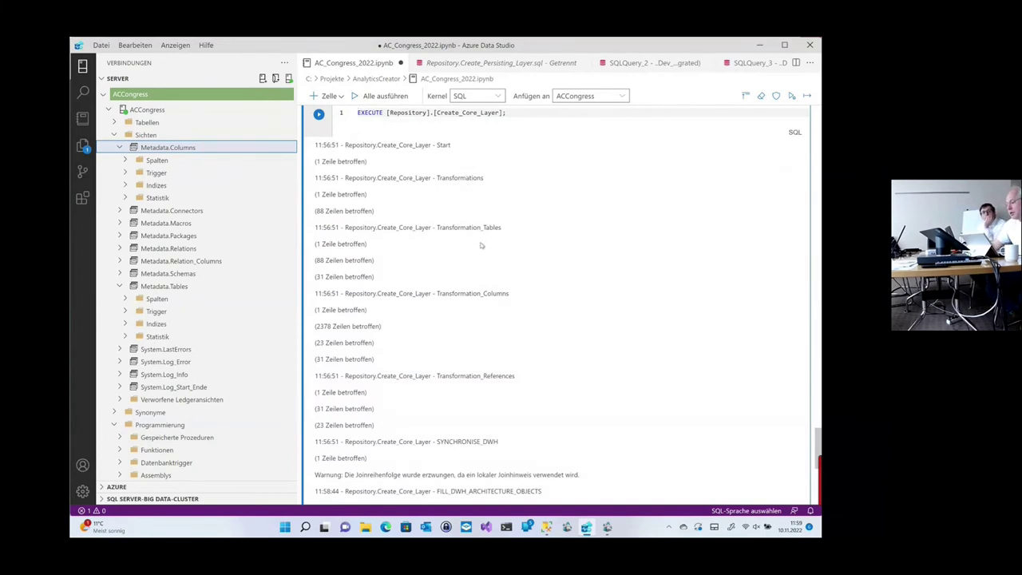
scroll(503, 291, "down", 1)
scroll(503, 292, "down", 2)
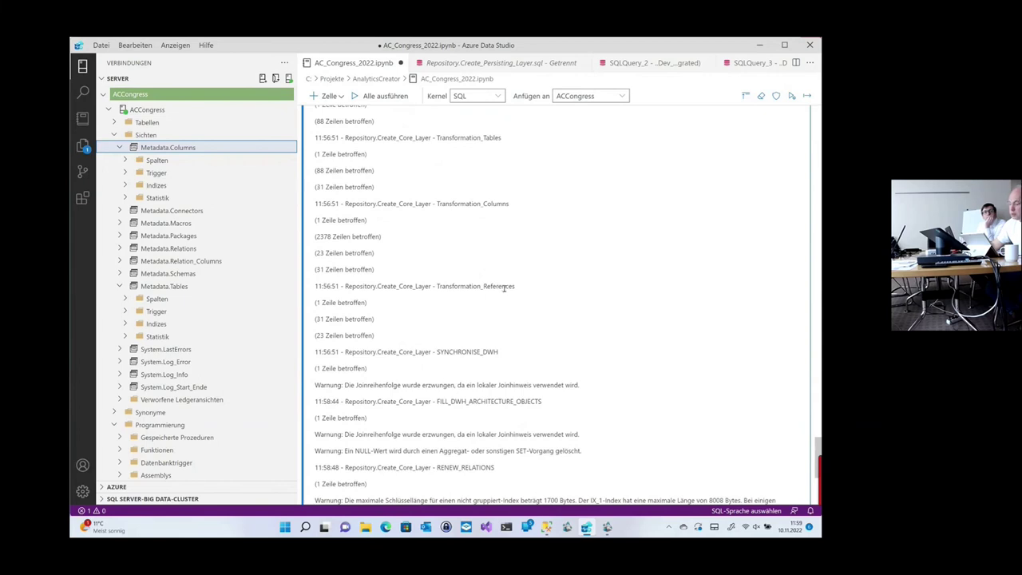
scroll(504, 288, "down", 4)
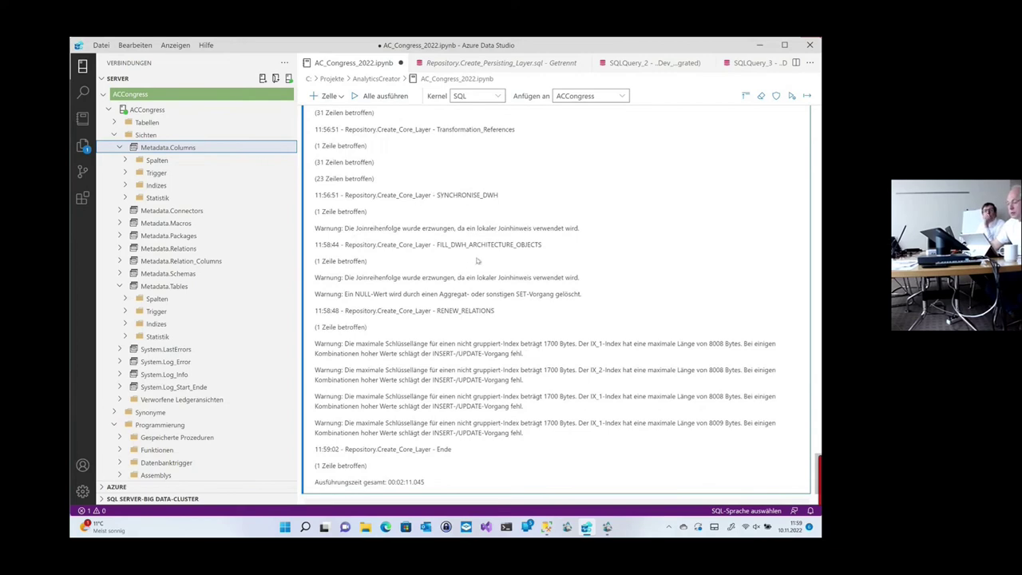
scroll(476, 261, "down", 1)
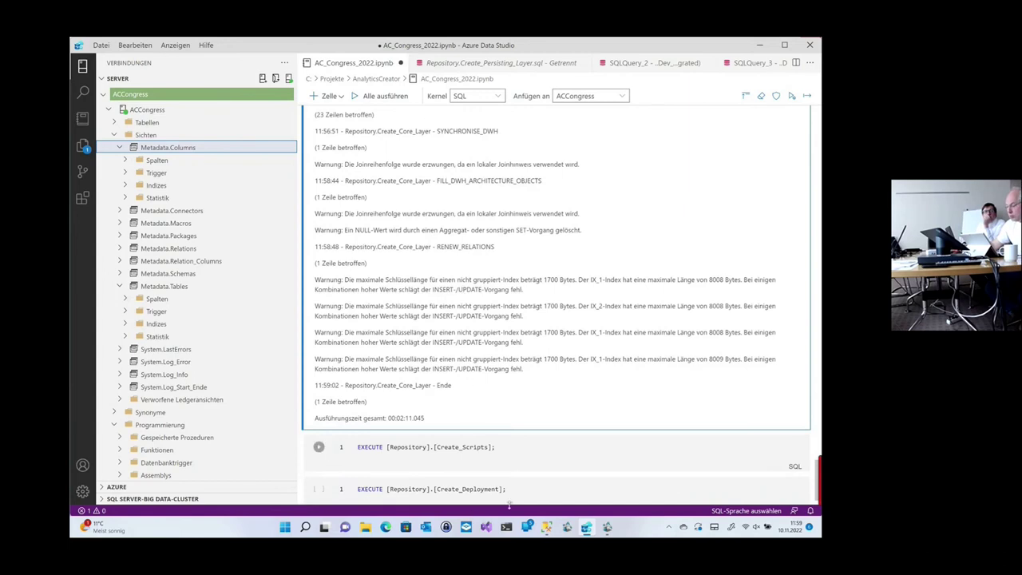
Step: Switch to AnalyticsCreator, refresh the flow diagram, widen its pane, and look through the core layer
left_click(607, 527)
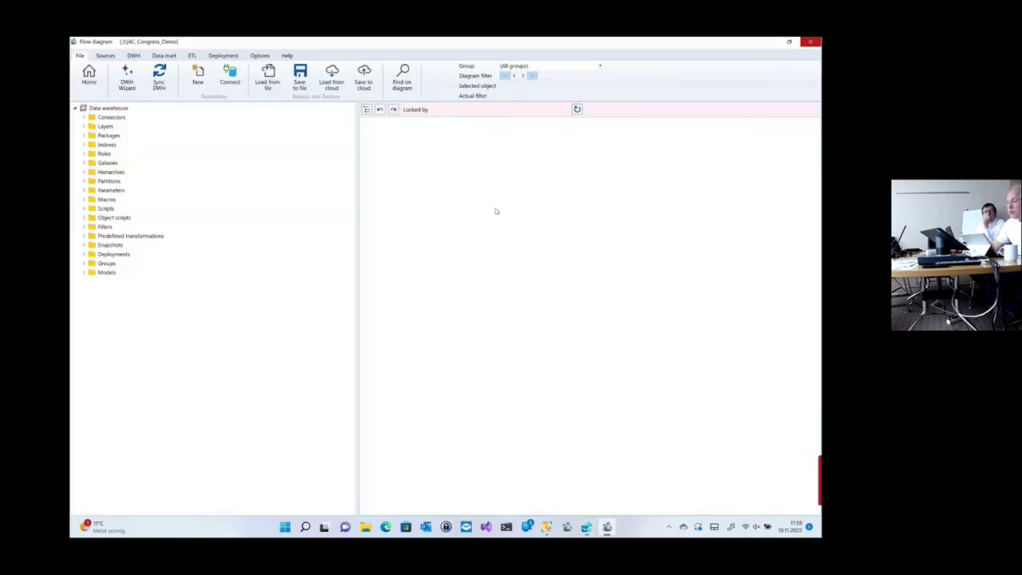
right_click(487, 208)
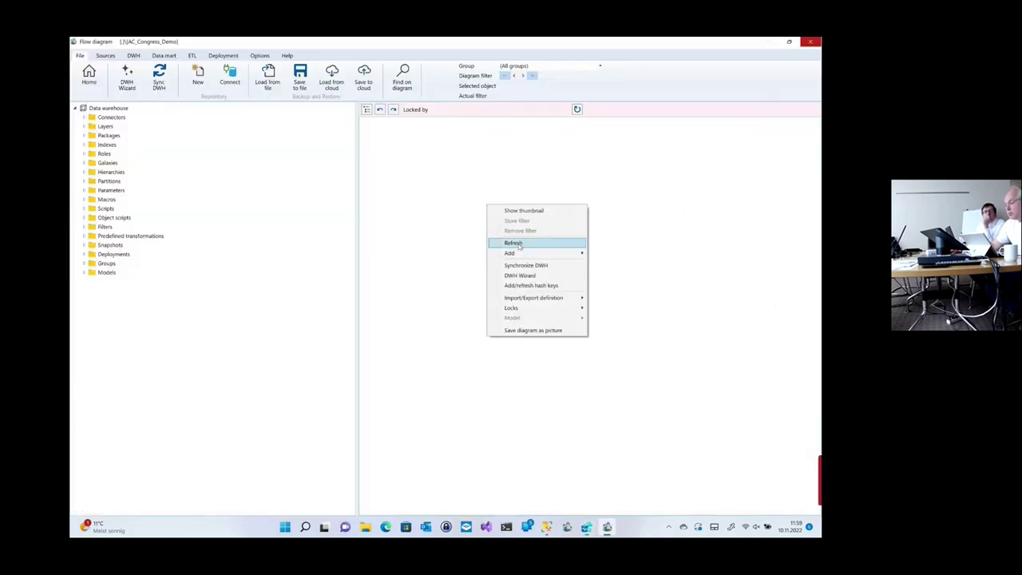
left_click(518, 244)
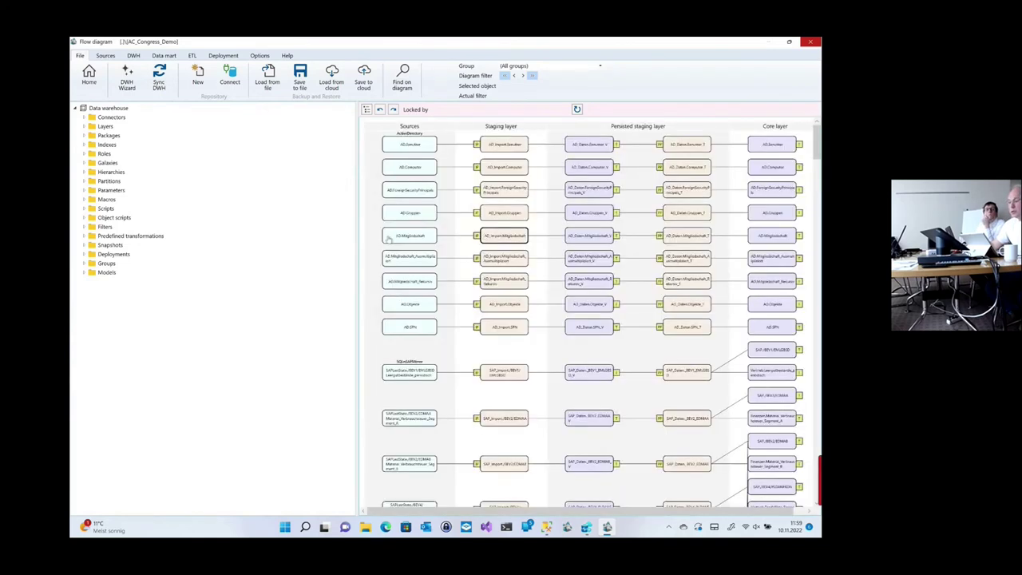
left_click_drag(357, 213, 236, 214)
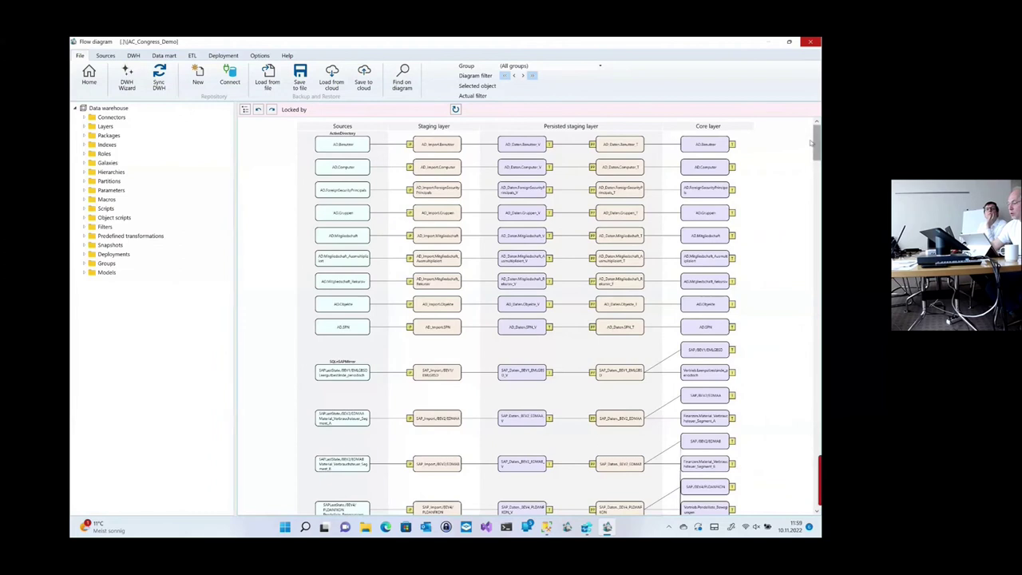
left_click_drag(819, 169, 817, 247)
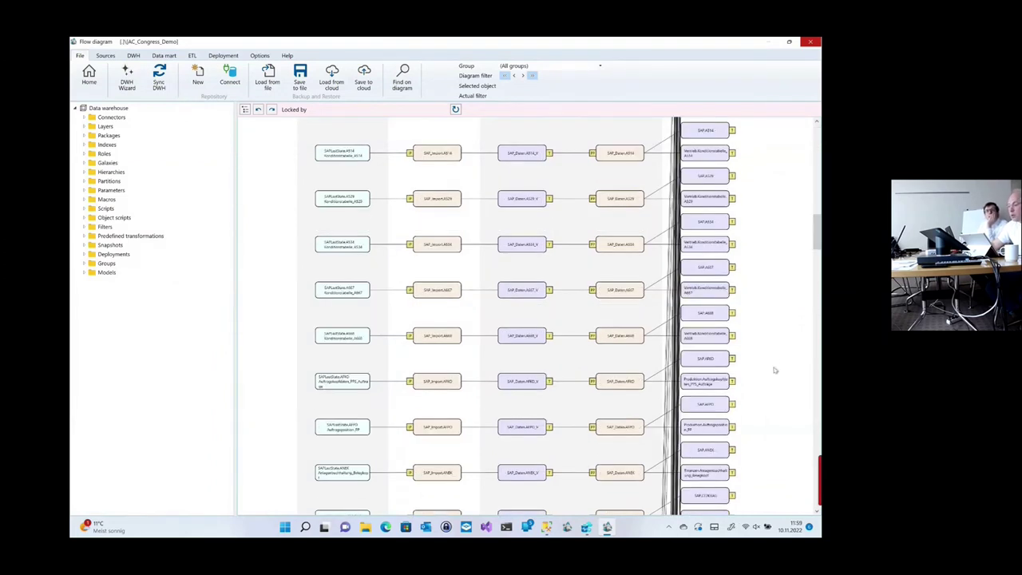
Step: Repeat the mara search in the refreshed flow diagram
left_click(606, 338)
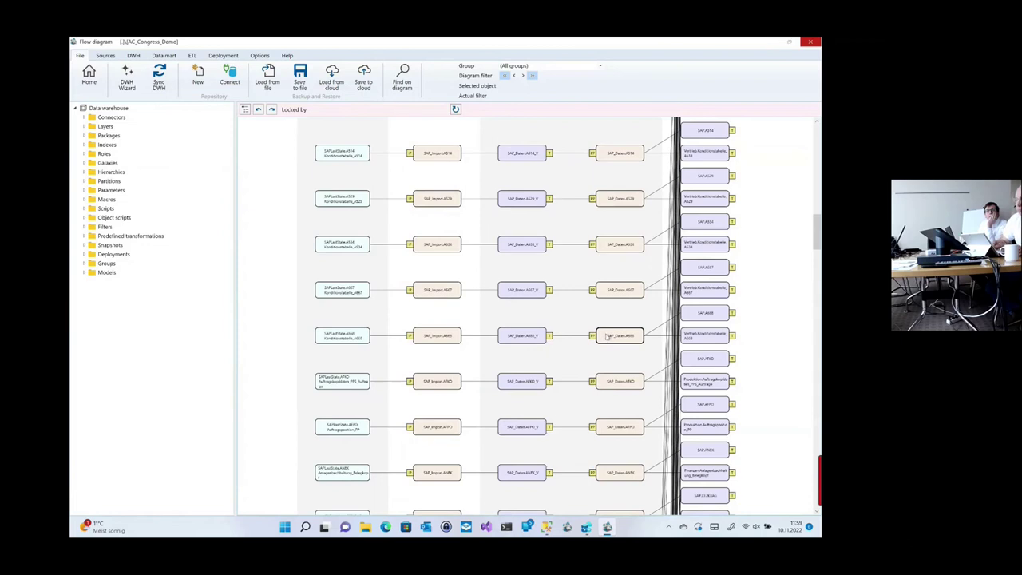
key("ctrl+f")
key("Return")
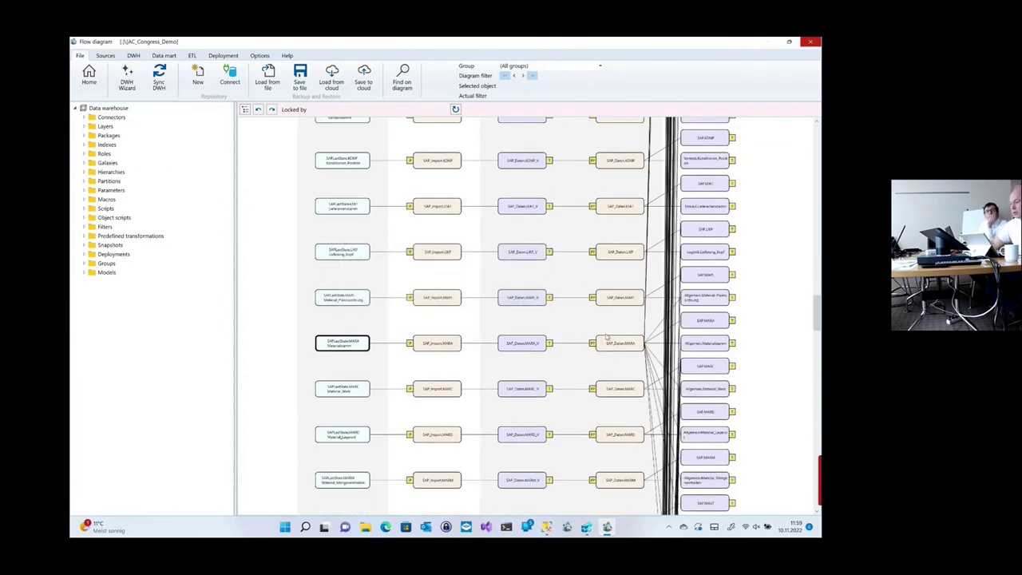
Step: Open the SAP.MARA transformation in the core layer, examine its generated view definition, and close it without saving
right_click(716, 325)
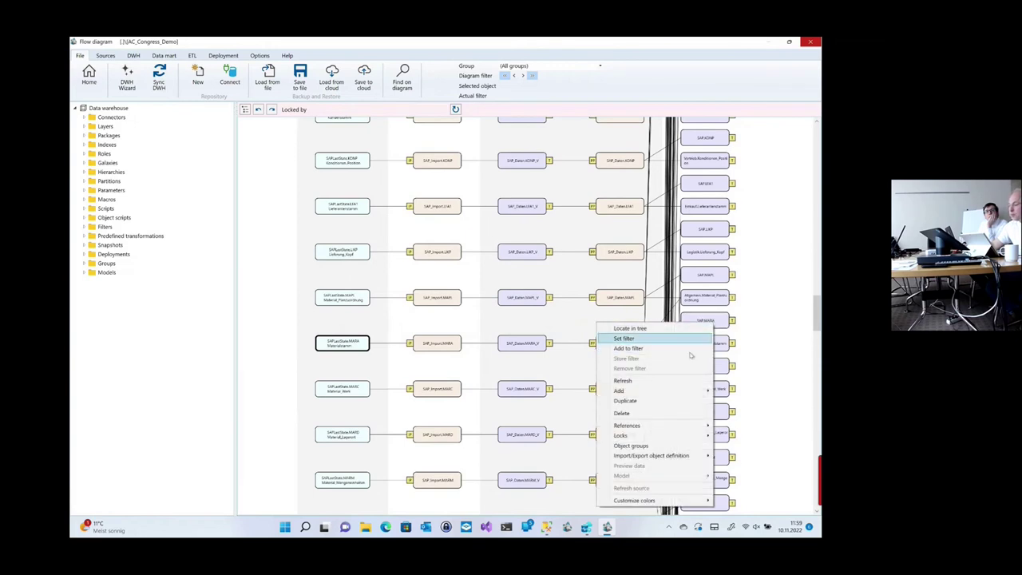
left_click(717, 325)
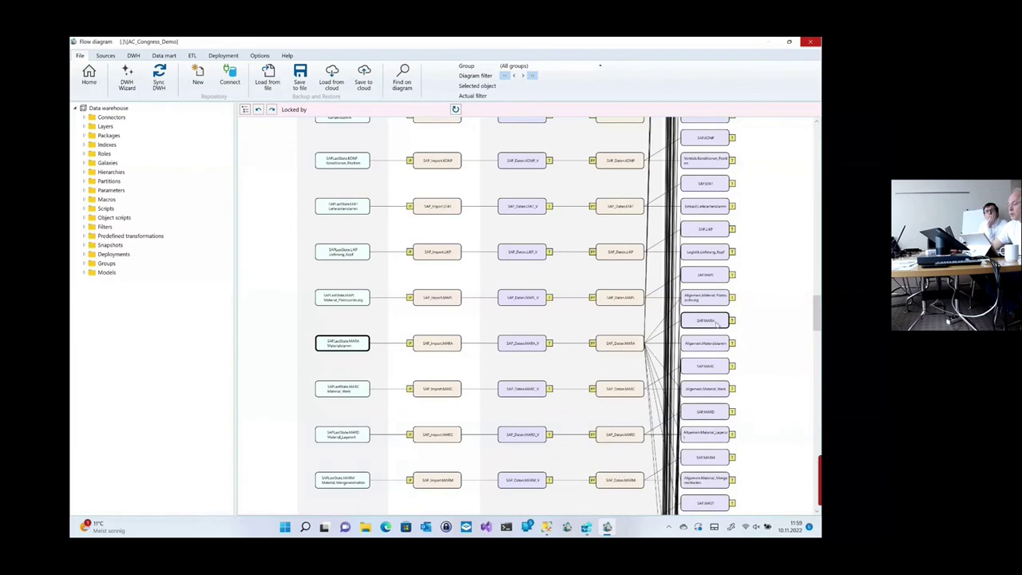
double_click(716, 324)
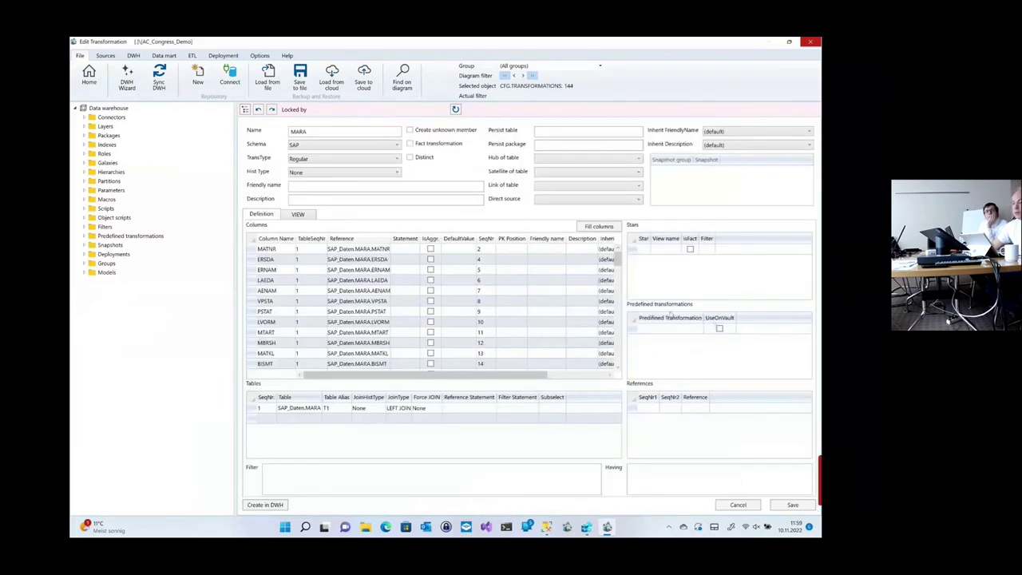
left_click(309, 215)
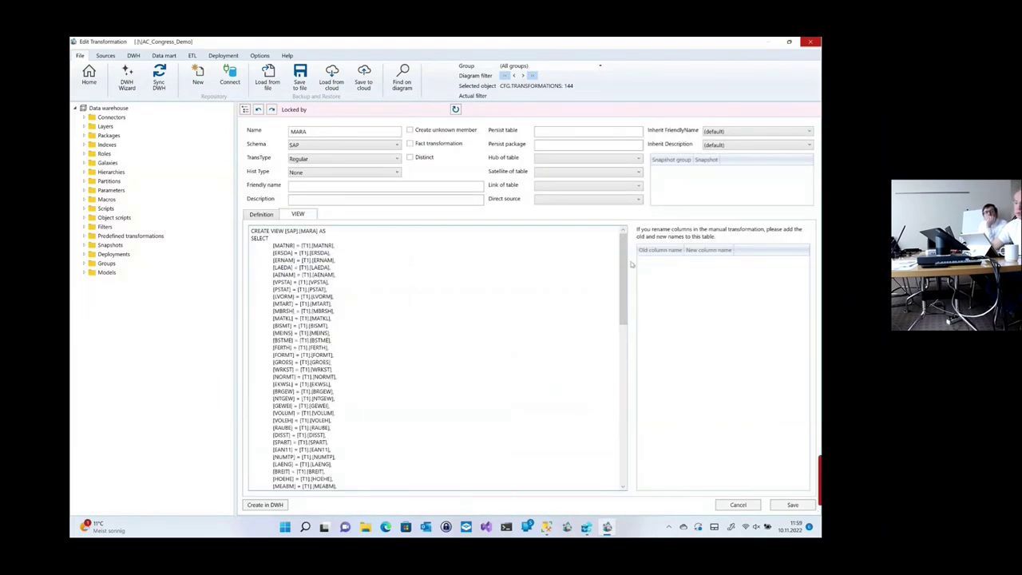
left_click_drag(622, 274, 583, 435)
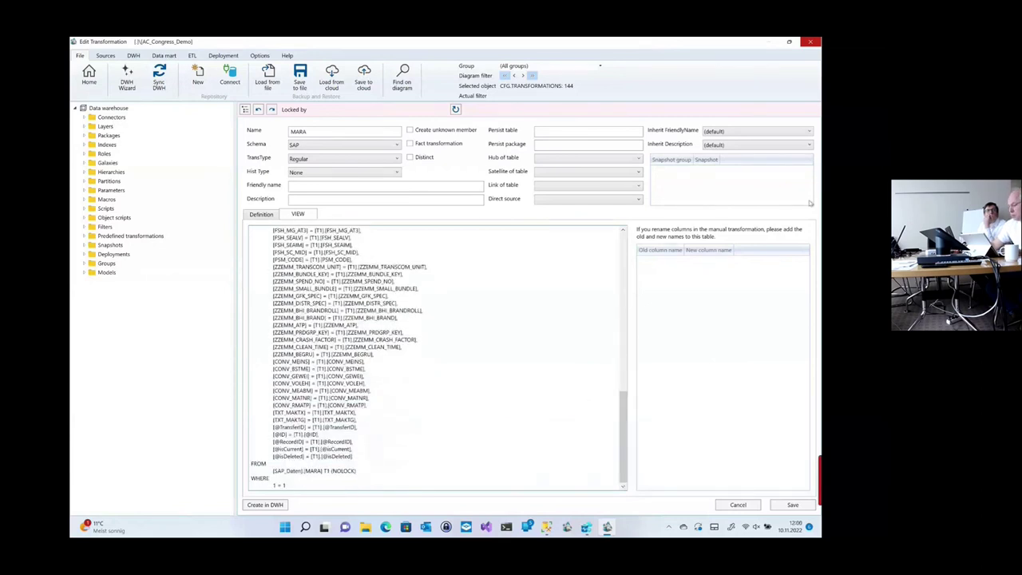
left_click(722, 506)
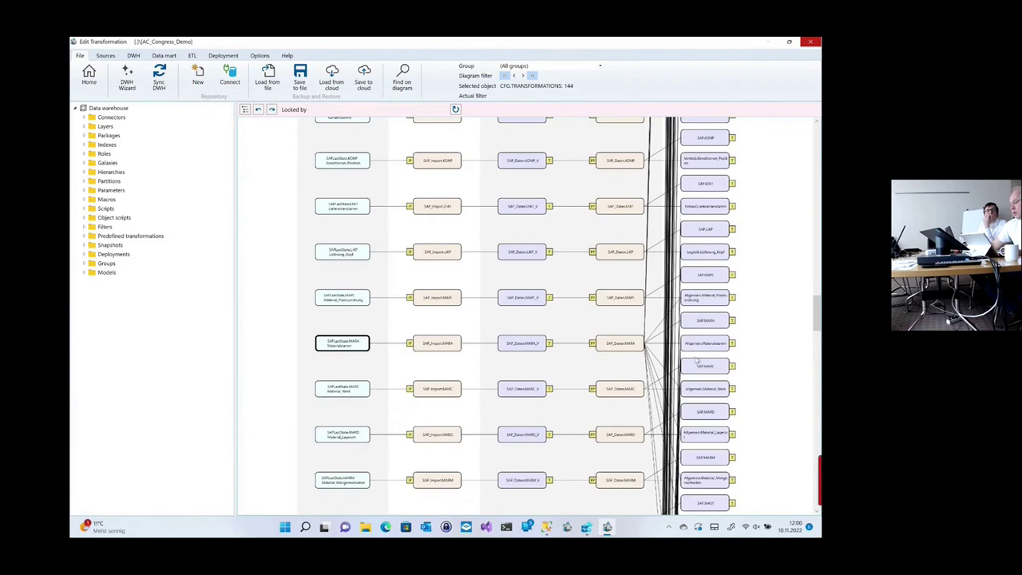
Step: Open the Allgemein.Materialstamm transformation in the core layer, examine its columns, joined tables and references, and close it without saving
double_click(706, 345)
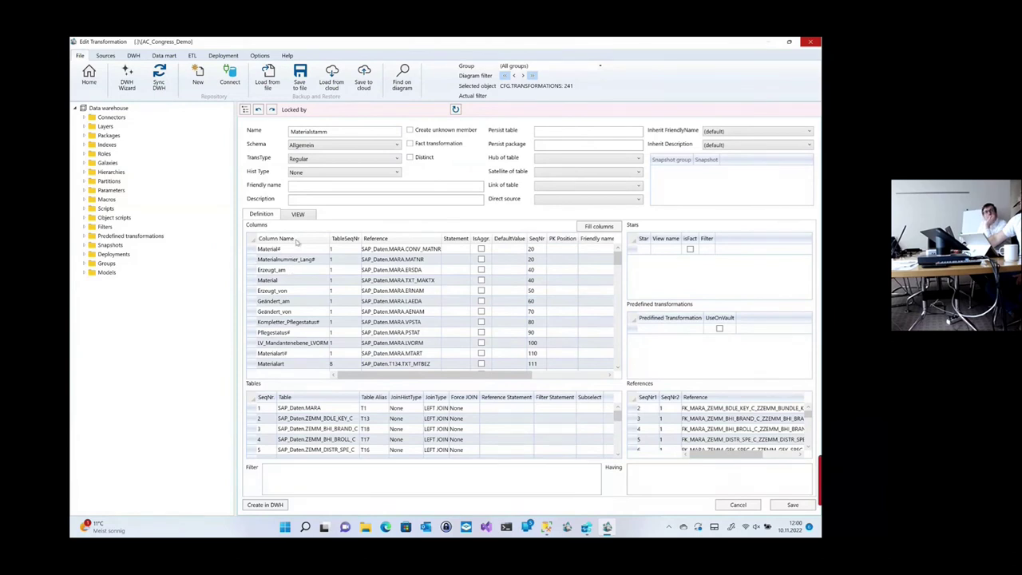
mouse_move(618, 261)
left_mouse_down()
mouse_move(616, 312)
mouse_move(582, 327)
left_mouse_up()
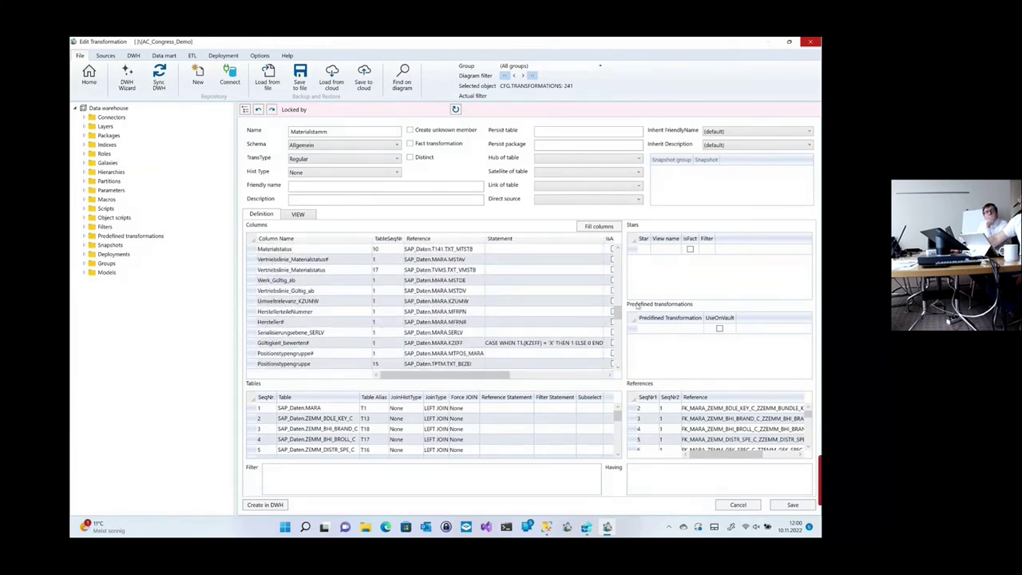
left_click_drag(615, 319, 609, 343)
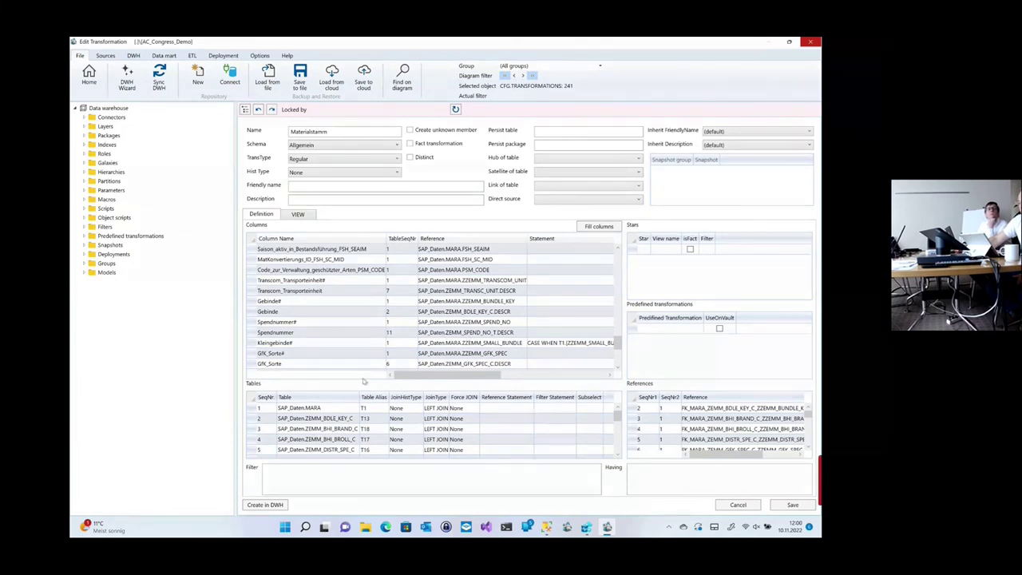
mouse_move(617, 416)
left_mouse_down()
mouse_move(618, 450)
mouse_move(619, 415)
left_mouse_up()
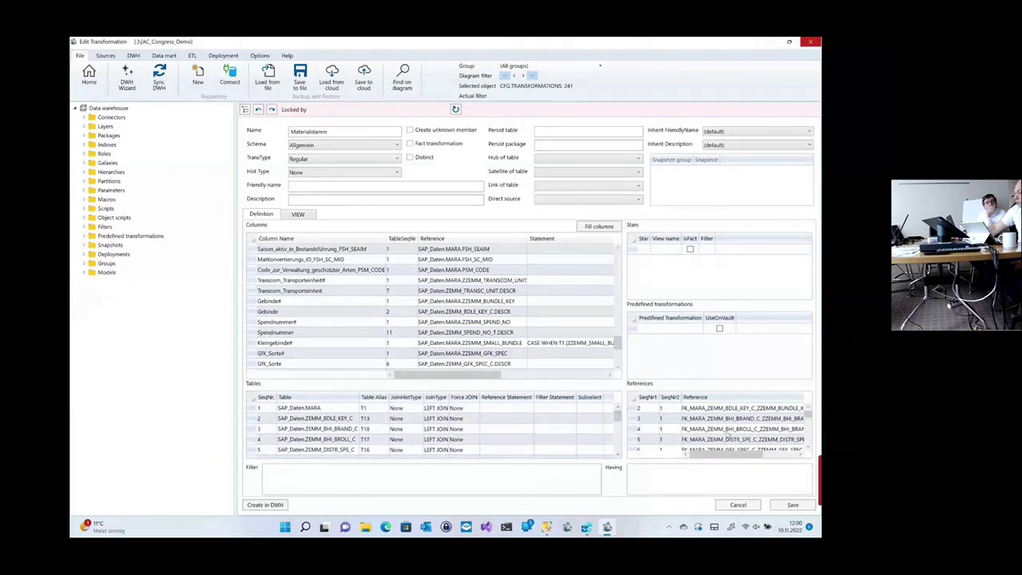
mouse_move(806, 415)
left_mouse_down()
mouse_move(808, 440)
mouse_move(808, 408)
left_mouse_up()
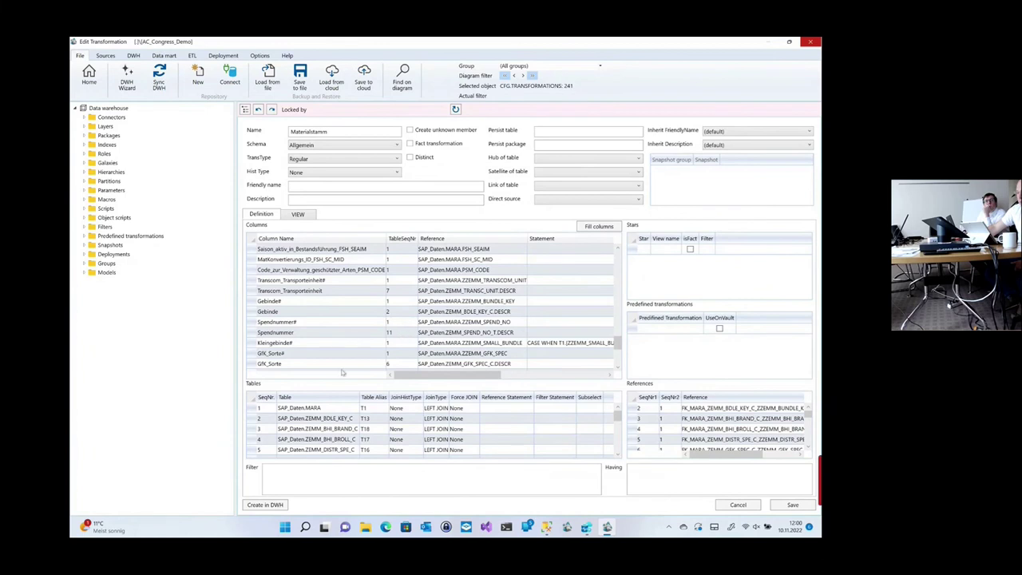
left_click(736, 505)
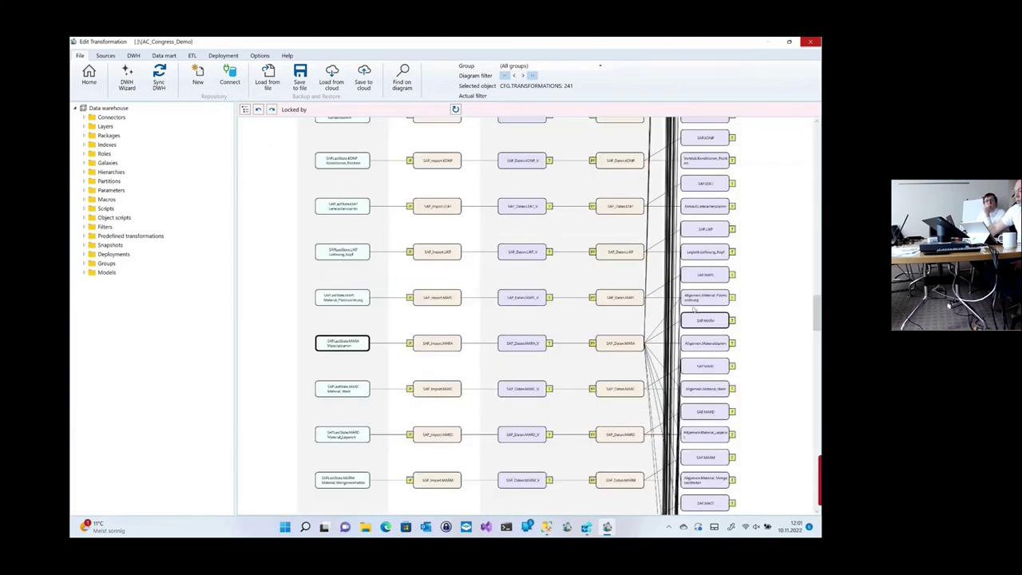
Step: Filter the flow diagram to Allgemein.Materialstamm and look through the source, staging and persisted staging objects that feed it
right_click(615, 349)
left_click(692, 348)
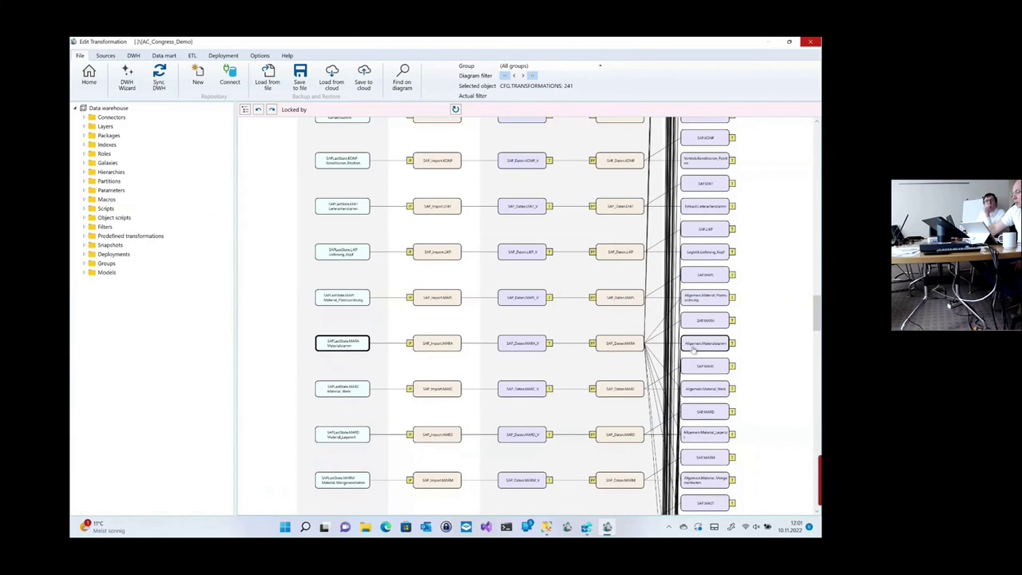
right_click(693, 349)
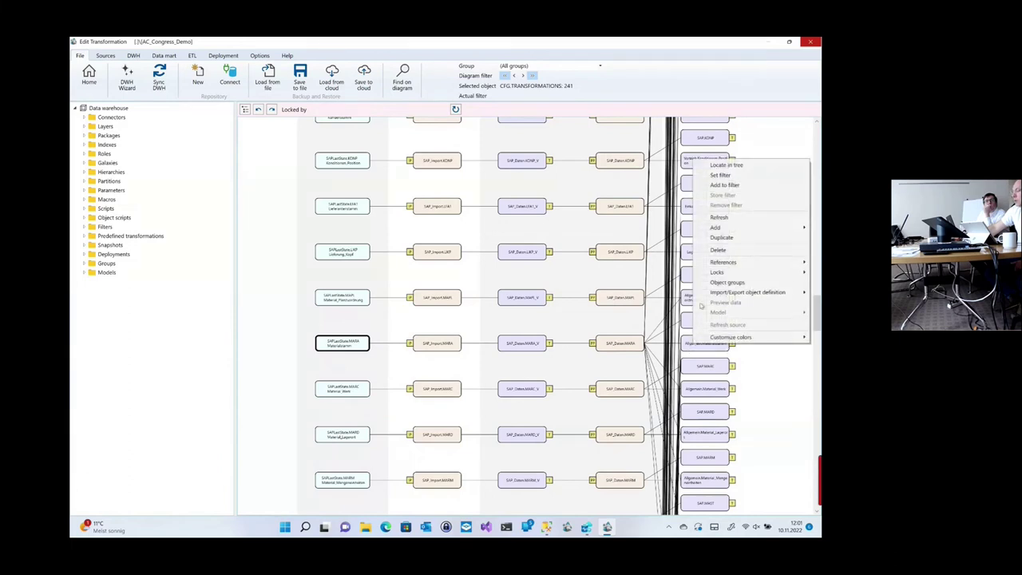
left_click(745, 177)
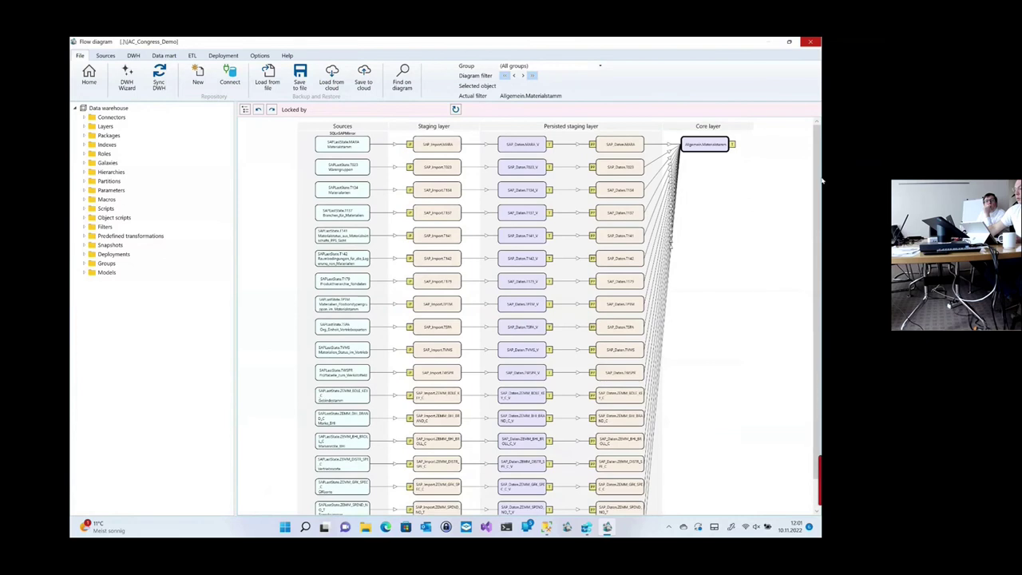
scroll(789, 268, "down", 1)
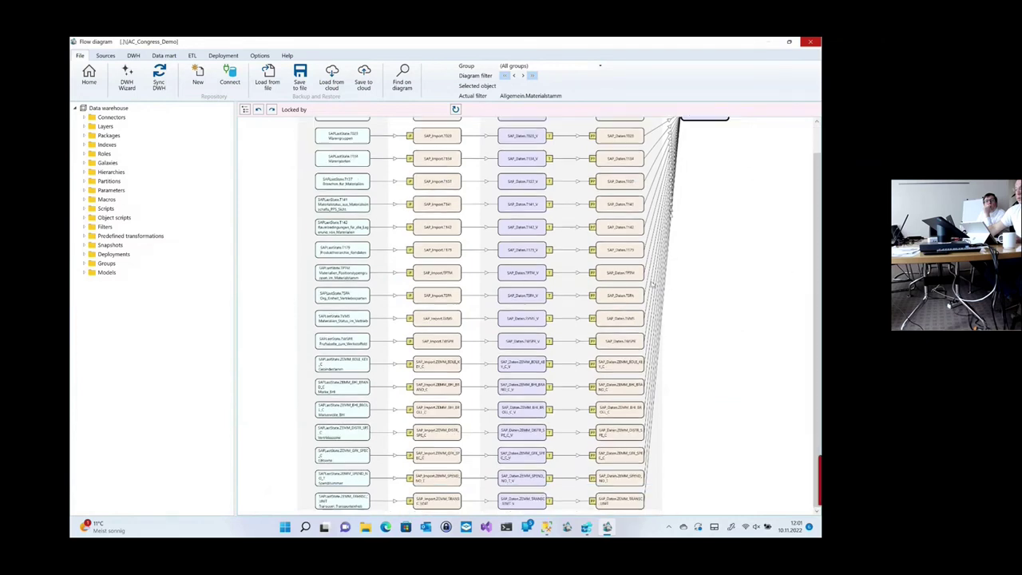
scroll(576, 252, "up", 1)
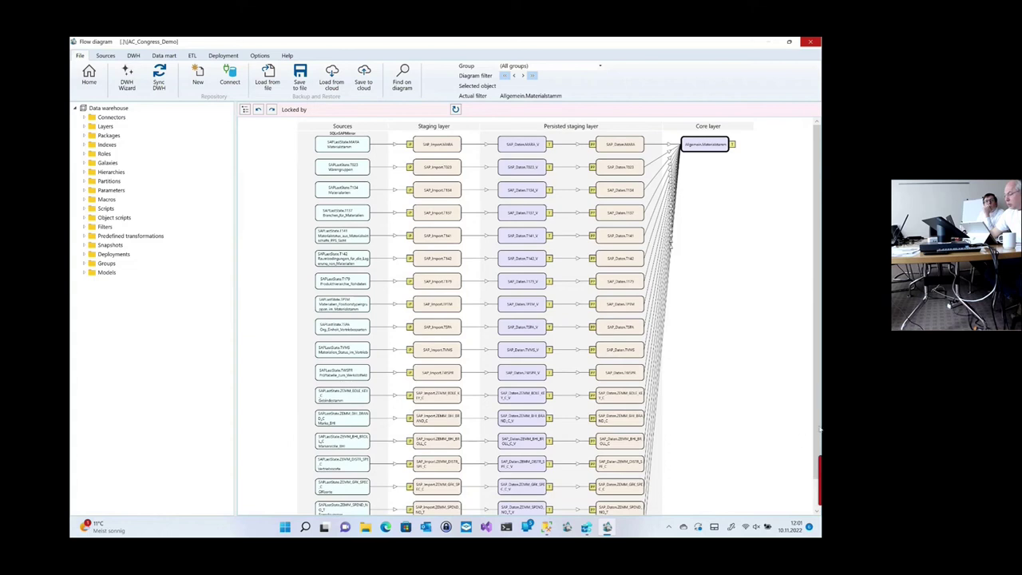
scroll(732, 447, "down", 1)
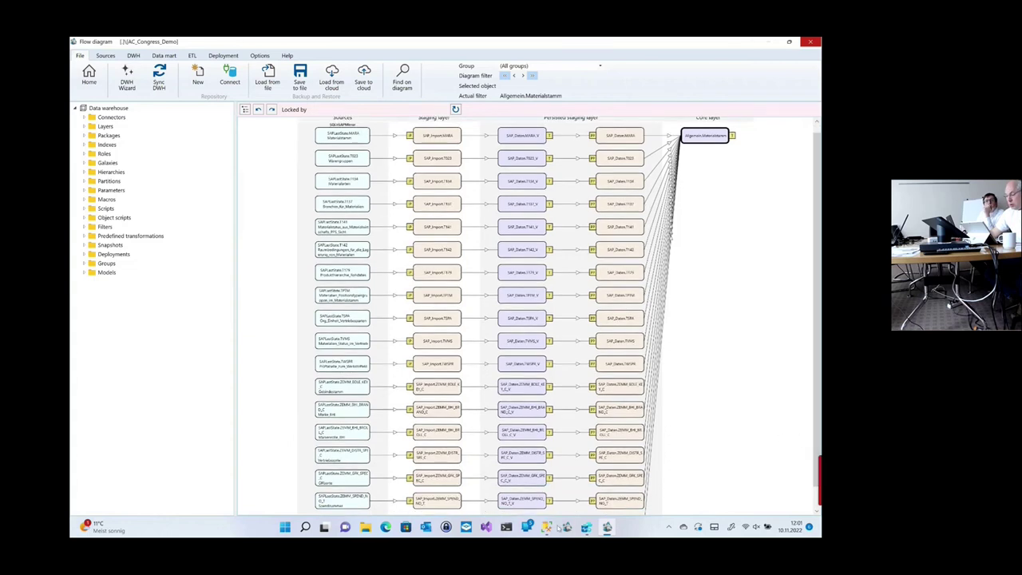
Step: Switch to Azure Data Studio and execute the [Repository].[Create_Scripts] procedure in the AC_Congress_2022.ipynb notebook
mouse_move(589, 529)
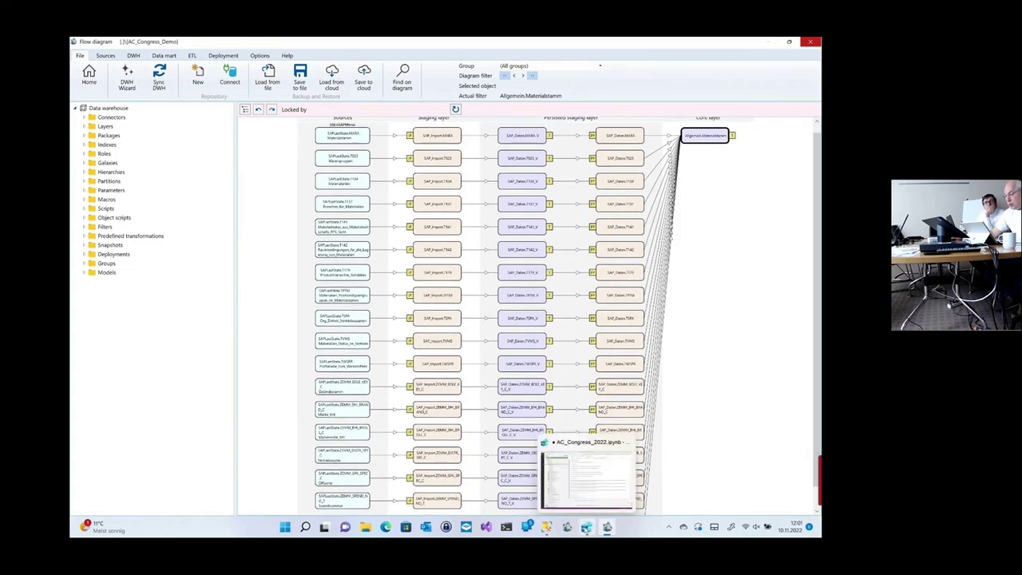
left_click(588, 528)
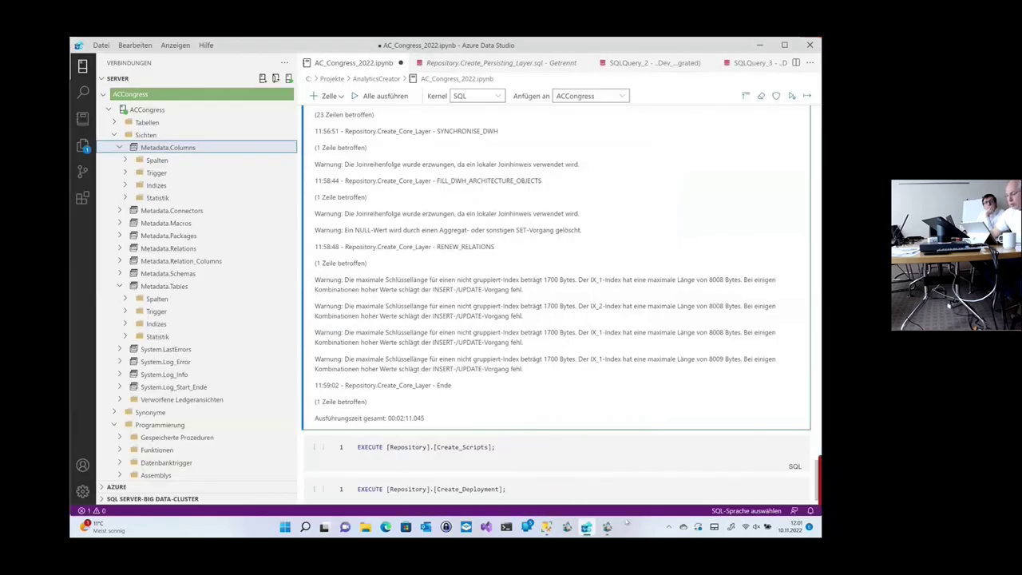
scroll(553, 414, "down", 1)
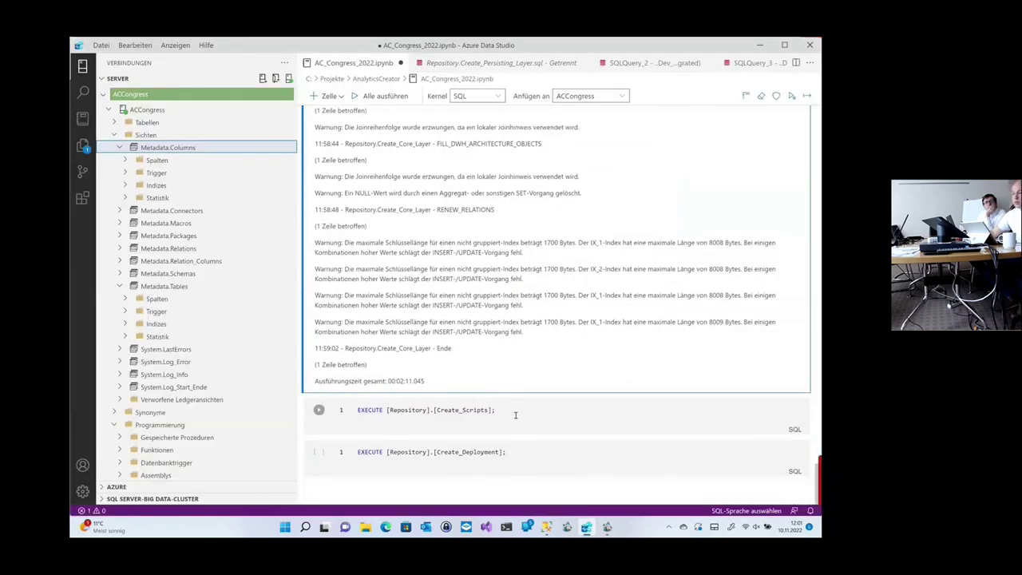
left_click(515, 414)
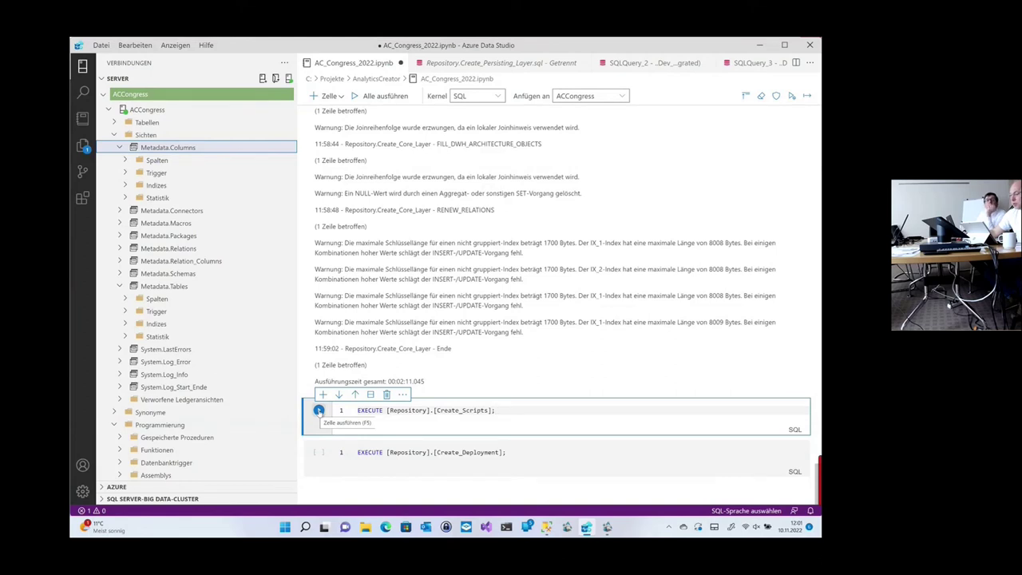
left_click(319, 410)
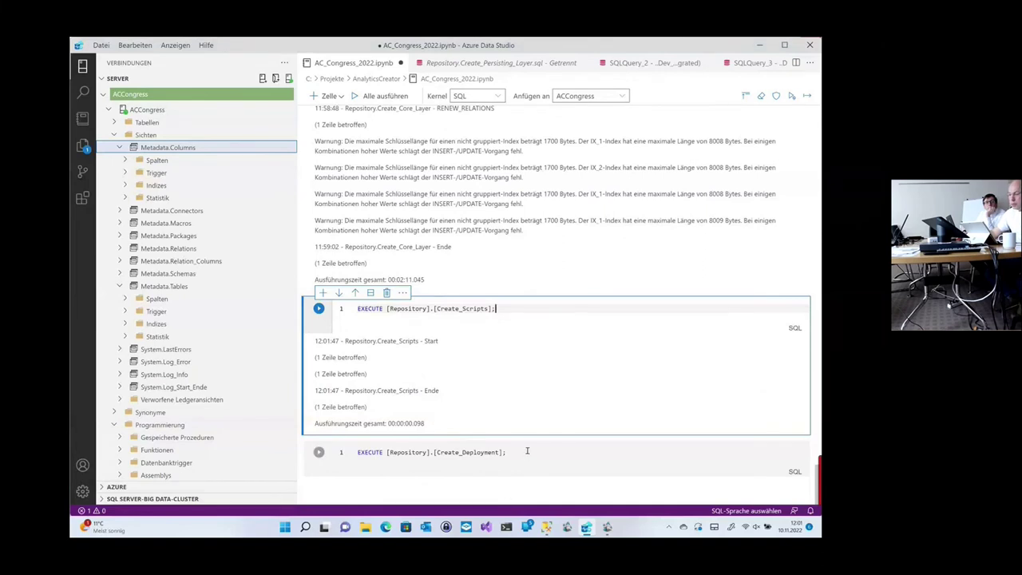
Step: Execute the [Repository].[Create_Deployment] procedure and read its execution log through to the total run time
left_click(445, 455)
left_click(319, 452)
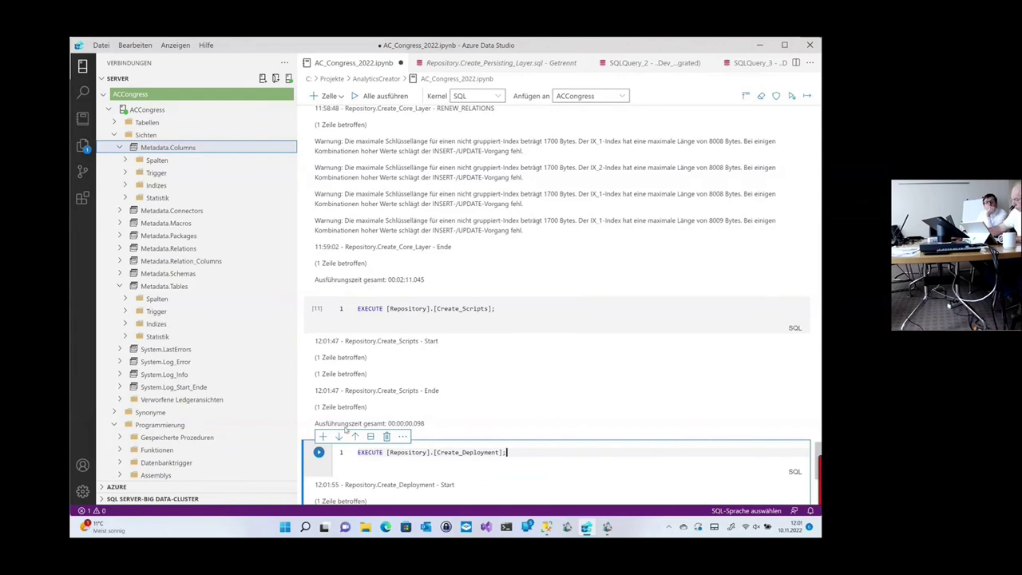
scroll(814, 463, "down", 1)
scroll(545, 381, "down", 5)
scroll(486, 355, "down", 1)
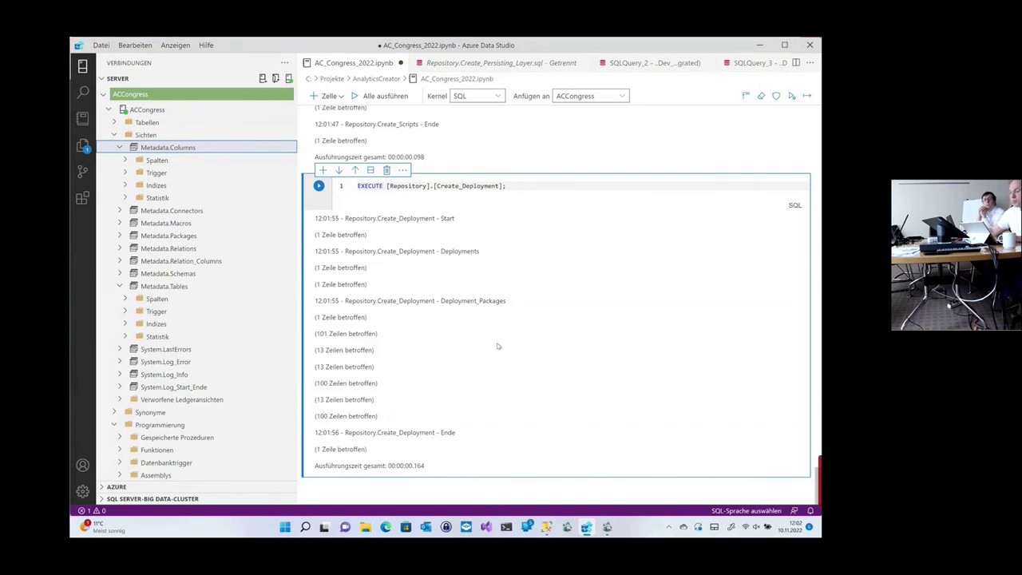
Step: Switch to AnalyticsCreator, refresh the repository, remove the Allgemein.Materialstamm filter from the flow diagram, and expand the generated deployments
left_click(607, 527)
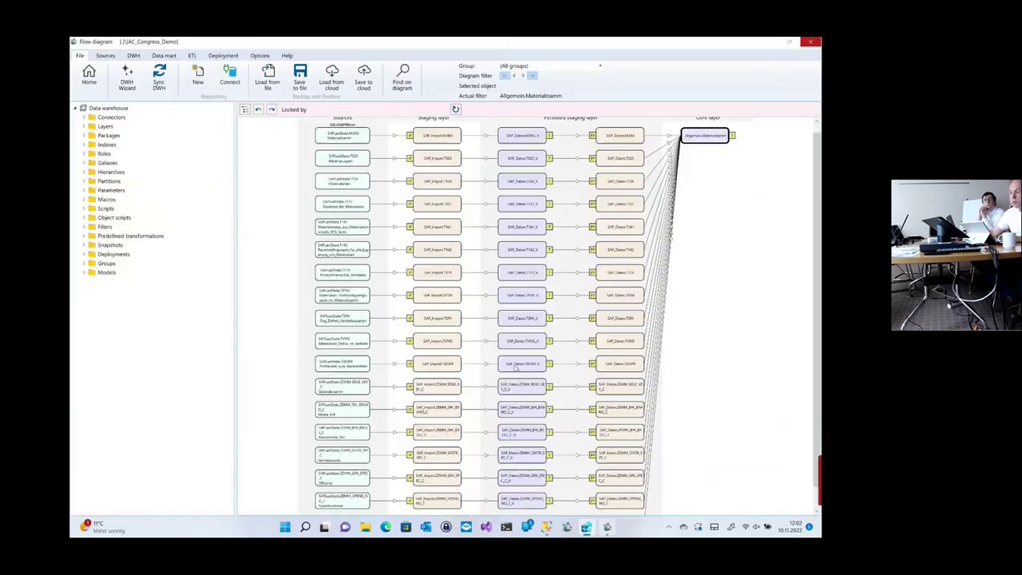
right_click(266, 262)
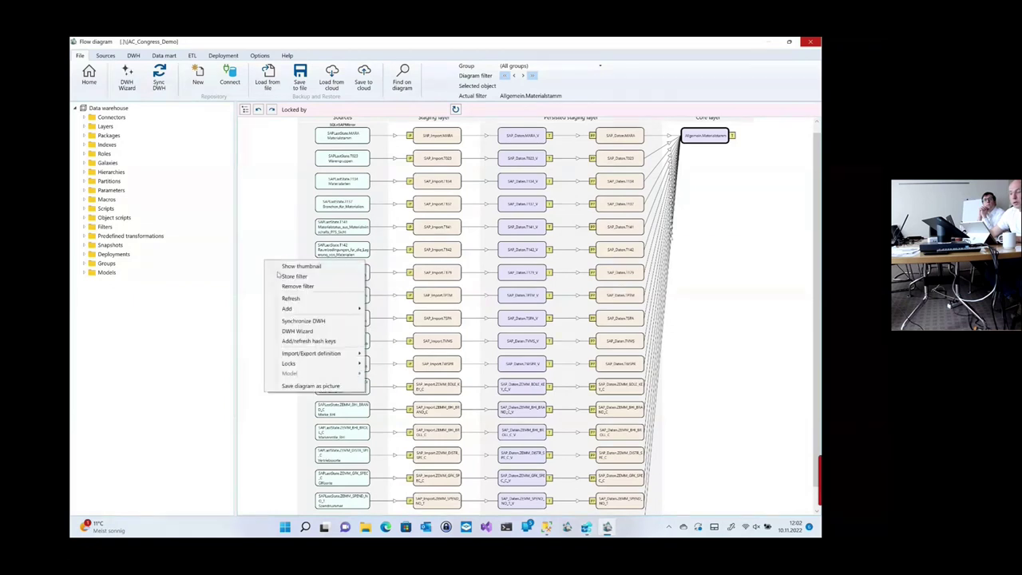
left_click(92, 260)
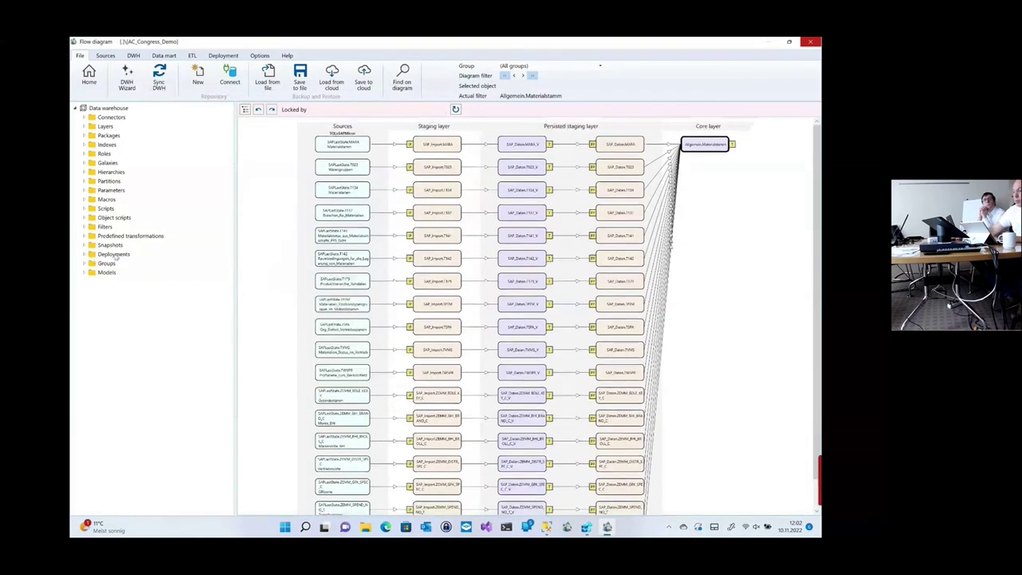
right_click(261, 163)
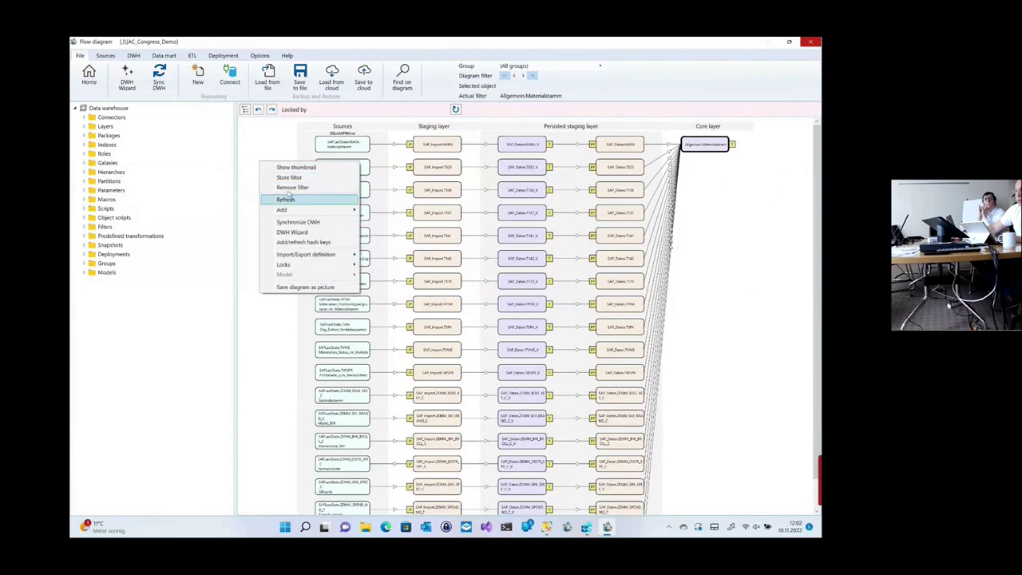
left_click(112, 265)
left_click(84, 254)
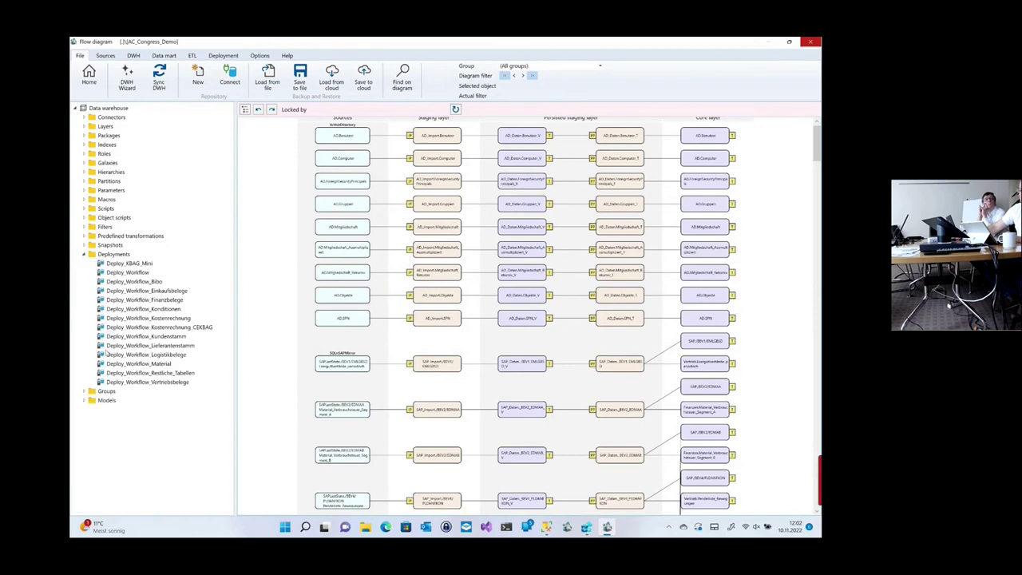
Step: Open the Deploy_KBAG_Mini deployment for editing and examine its settings and the SSIS packages selected in its package list
left_click(141, 264)
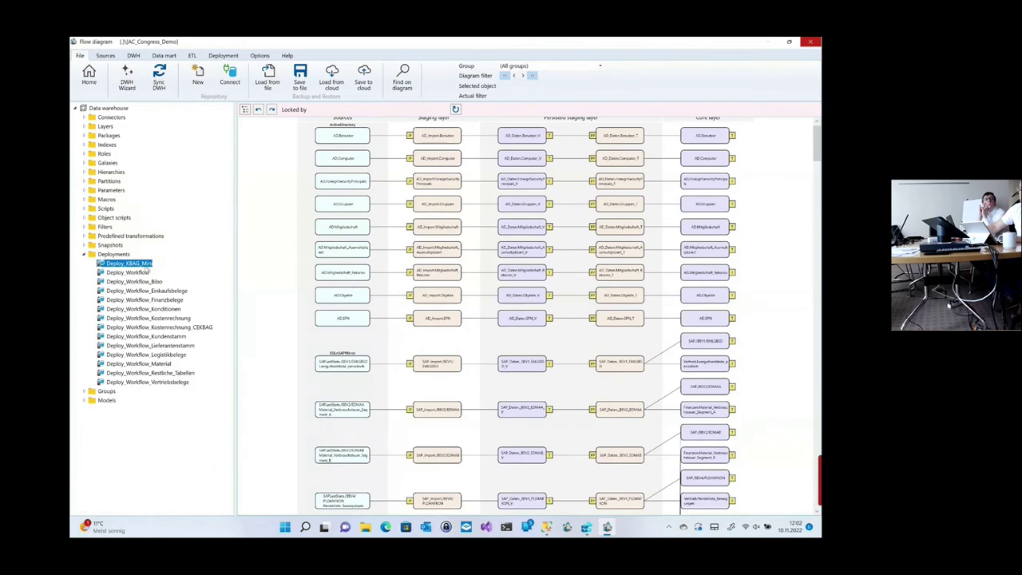
right_click(147, 267)
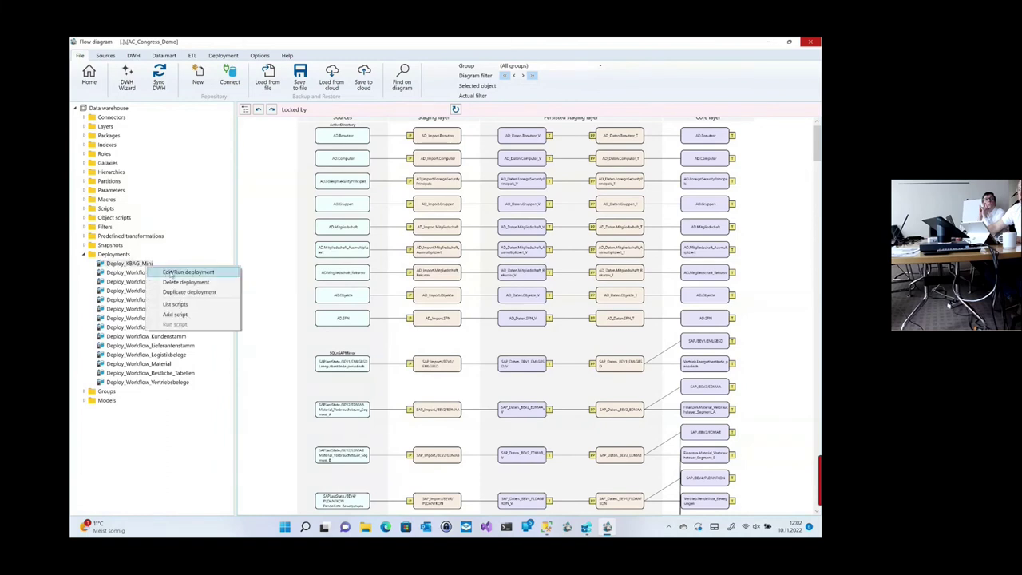
left_click(177, 273)
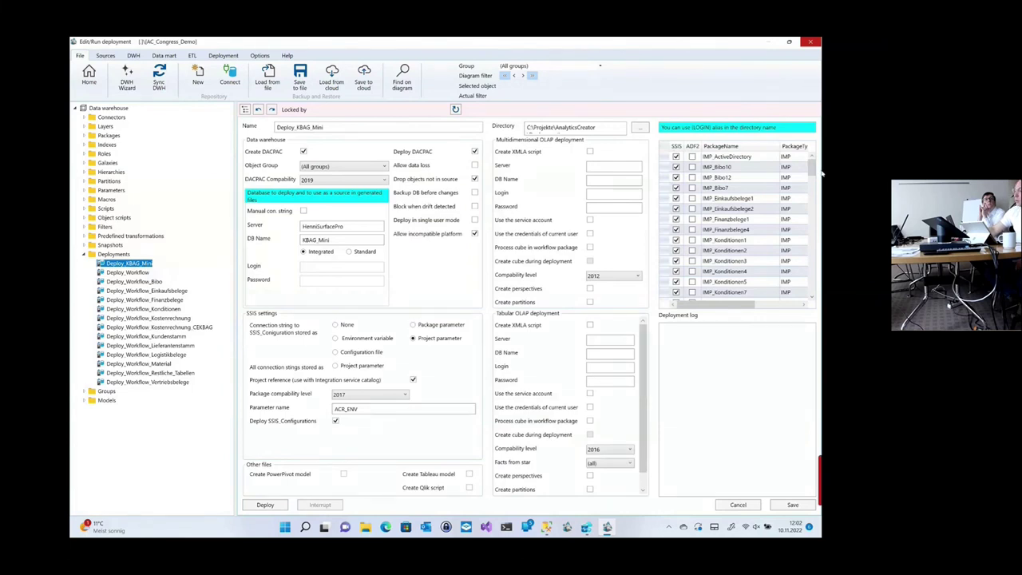
left_click_drag(814, 178, 817, 280)
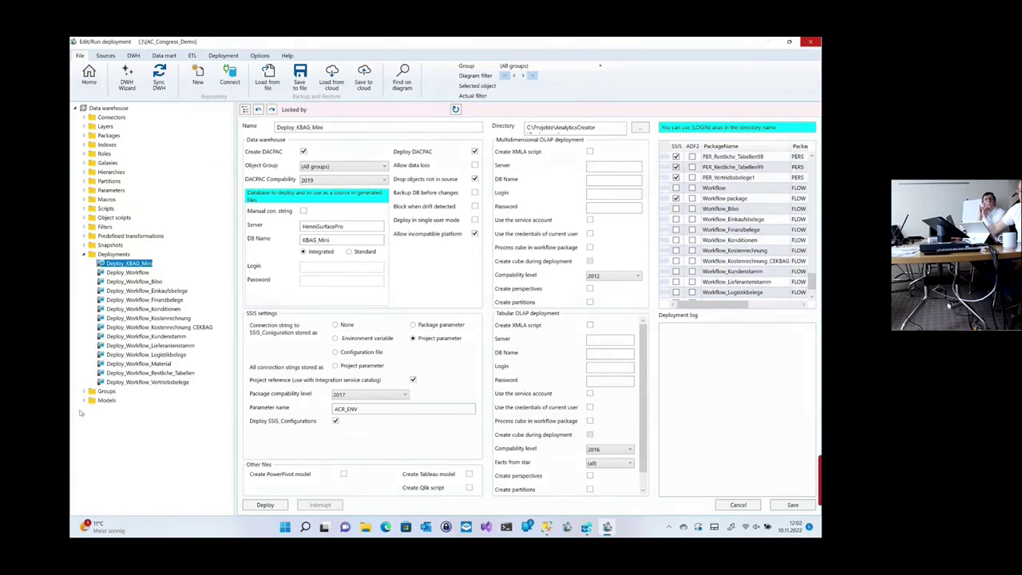
Step: Open the Deploy_Workflow_Kostenrechnung deployment for editing and examine which import and workflow packages are selected in it
left_click(115, 318)
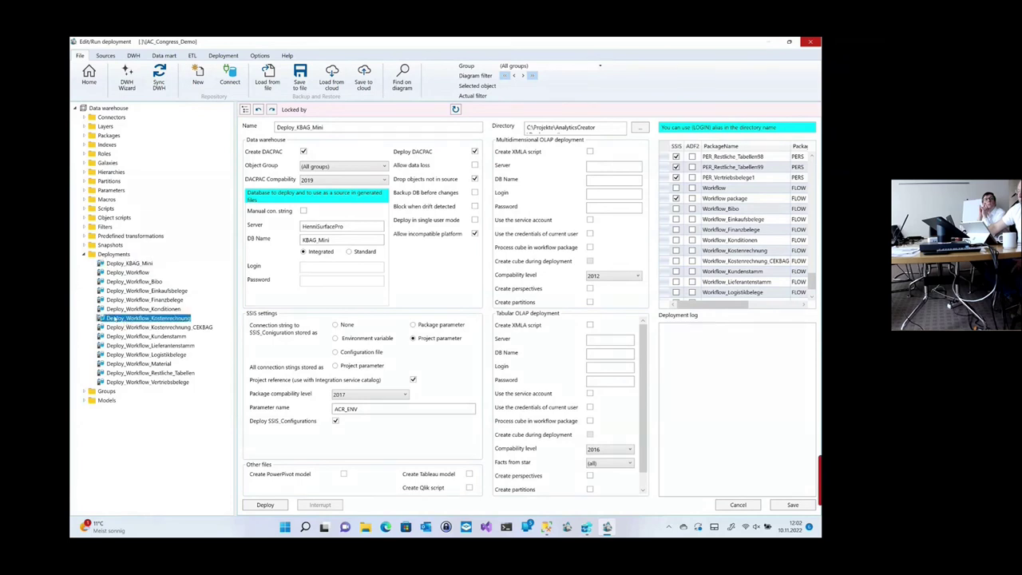
right_click(141, 322)
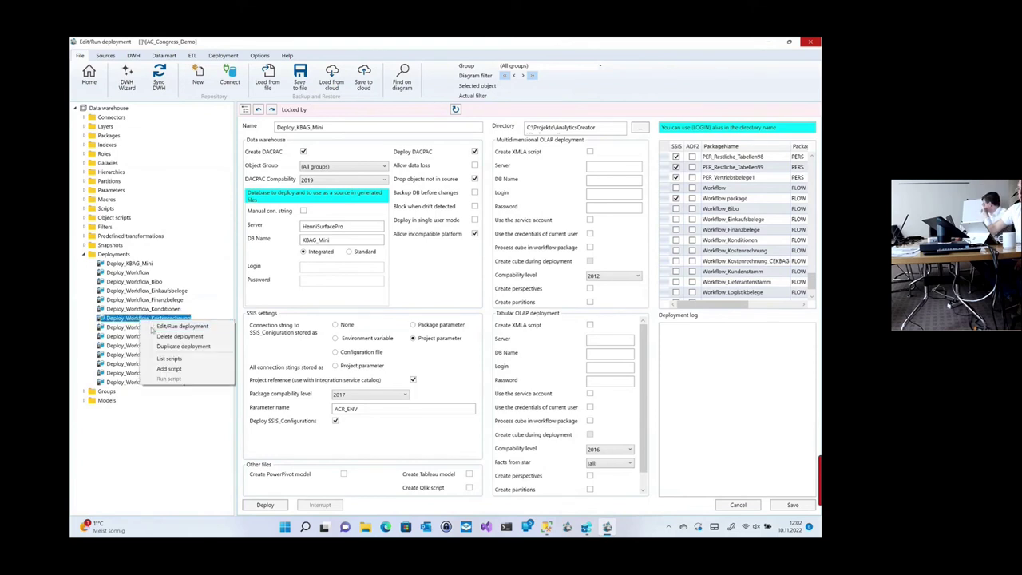
left_click(163, 327)
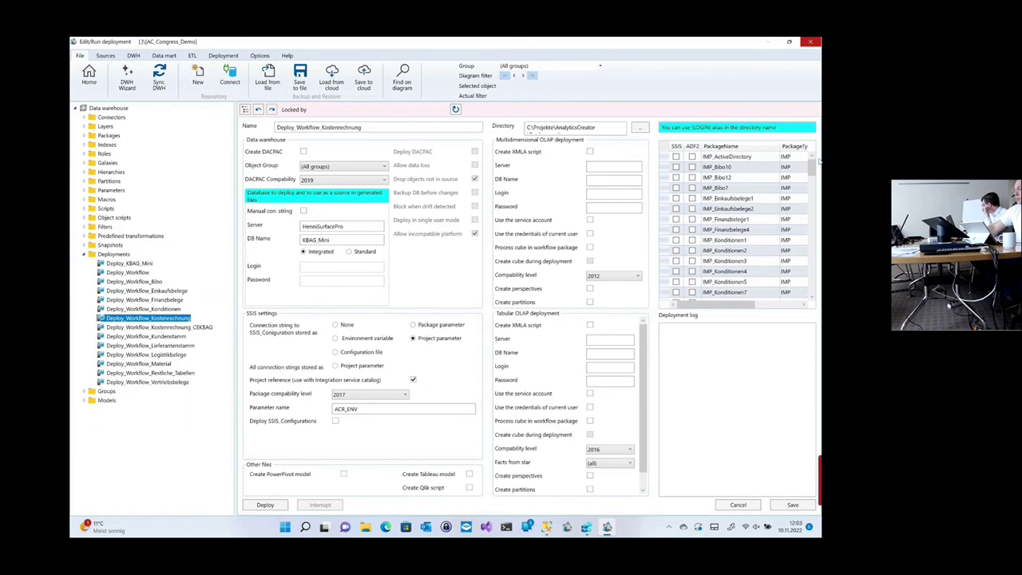
left_click_drag(813, 165, 796, 189)
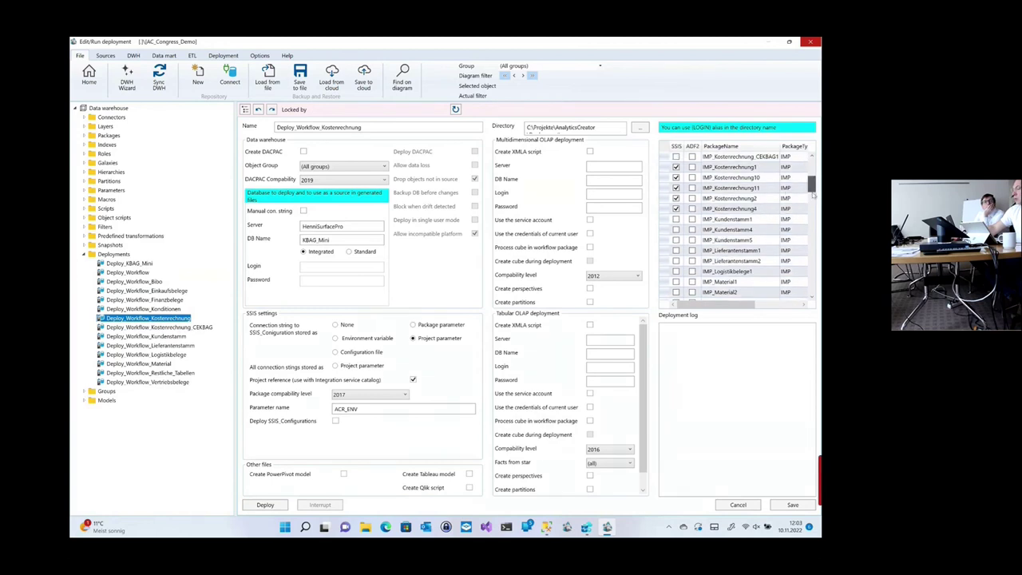
left_click_drag(813, 194, 812, 285)
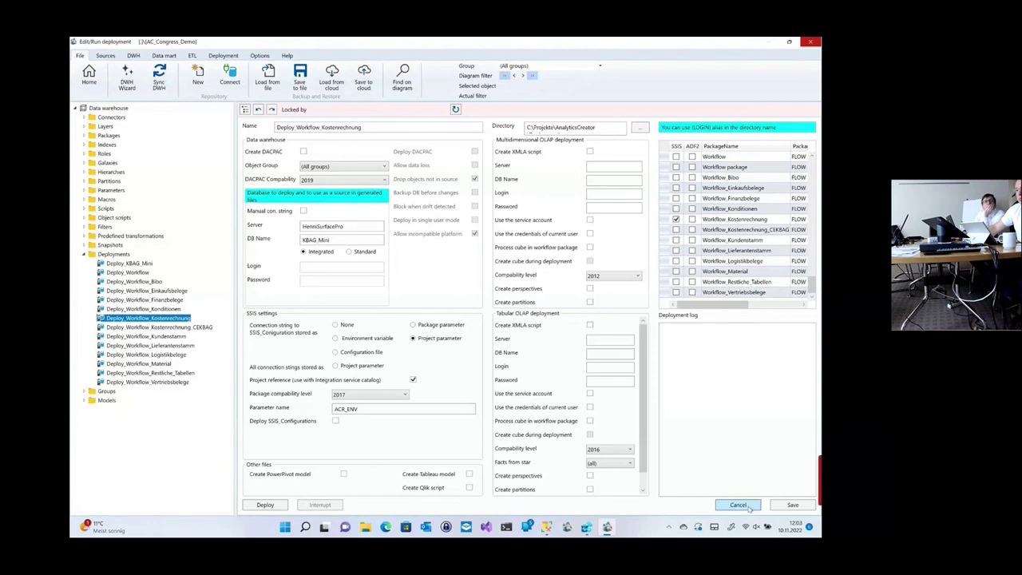
Step: Open the Fill_Transfer_Ids post-creation script for editing from the repository's scripts
left_click(85, 208)
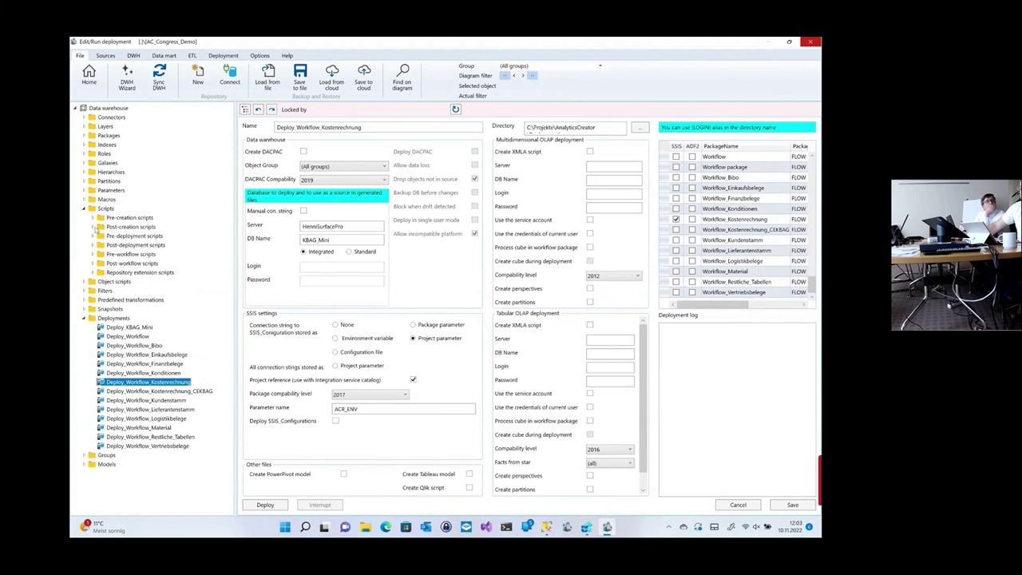
left_click(94, 227)
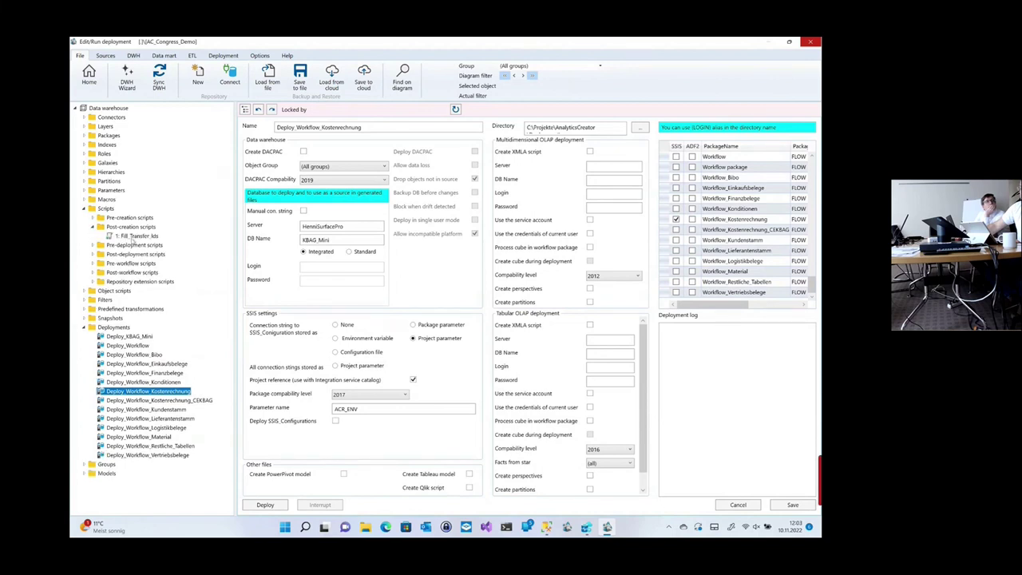
left_click(134, 236)
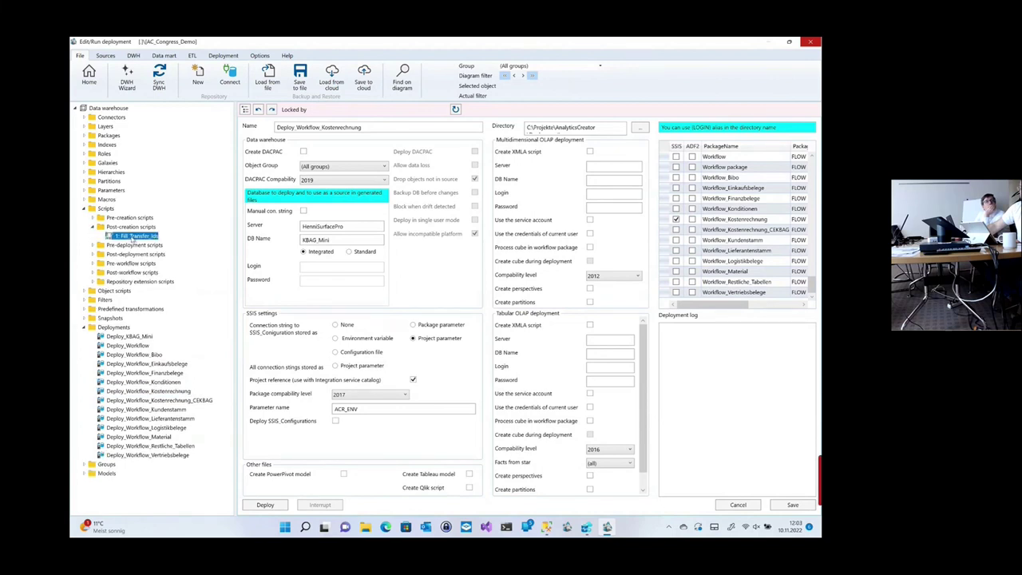
right_click(133, 239)
left_click(168, 241)
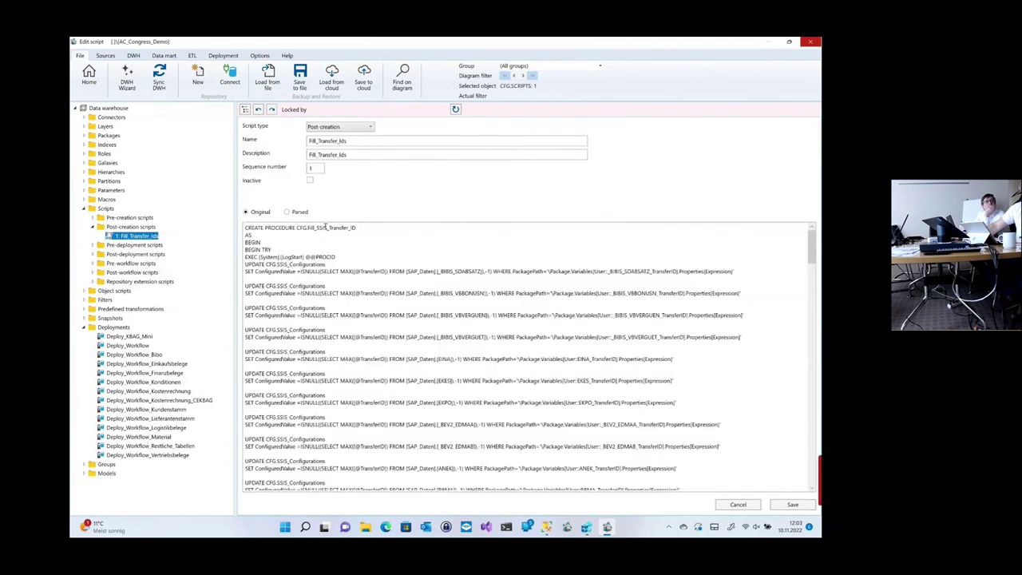
left_click(404, 307)
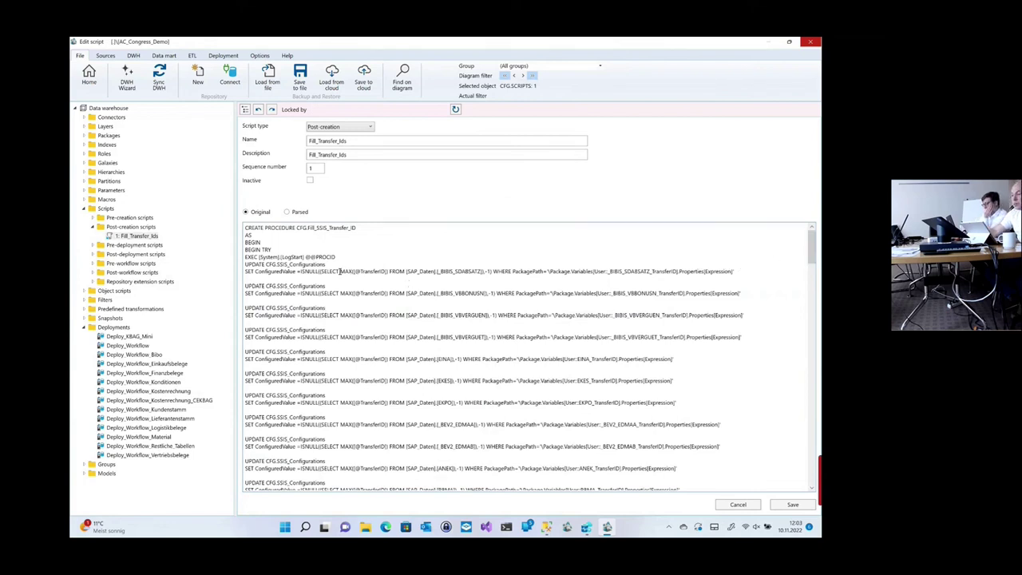
left_click_drag(339, 271, 388, 273)
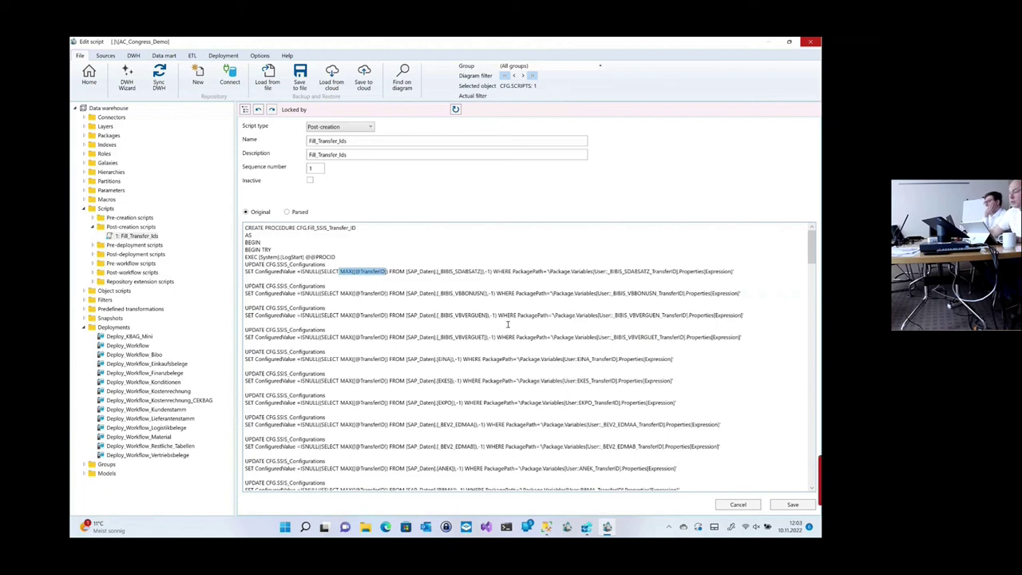
left_click(526, 278)
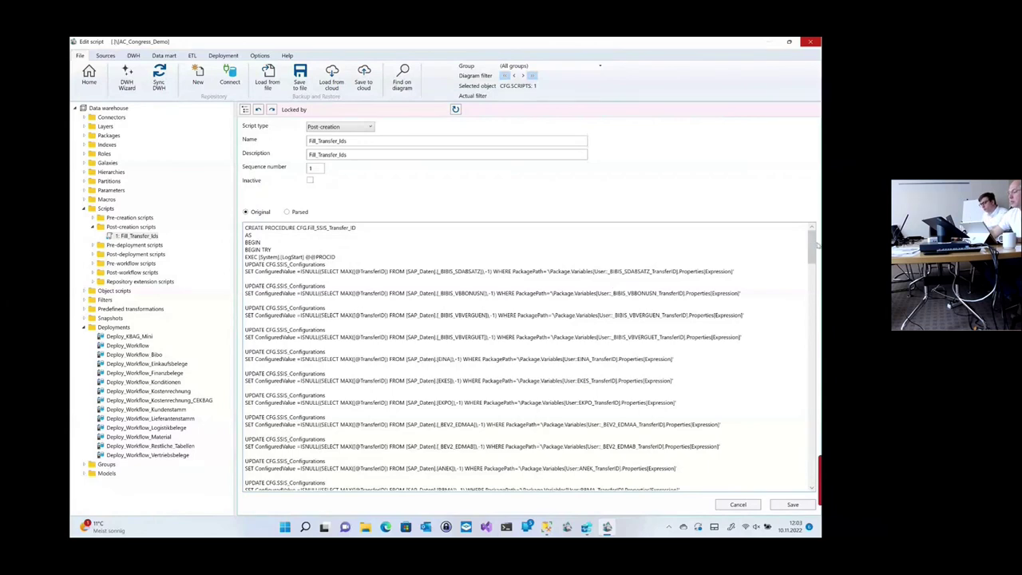
scroll(805, 287, "down", 3)
scroll(805, 287, "down", 15)
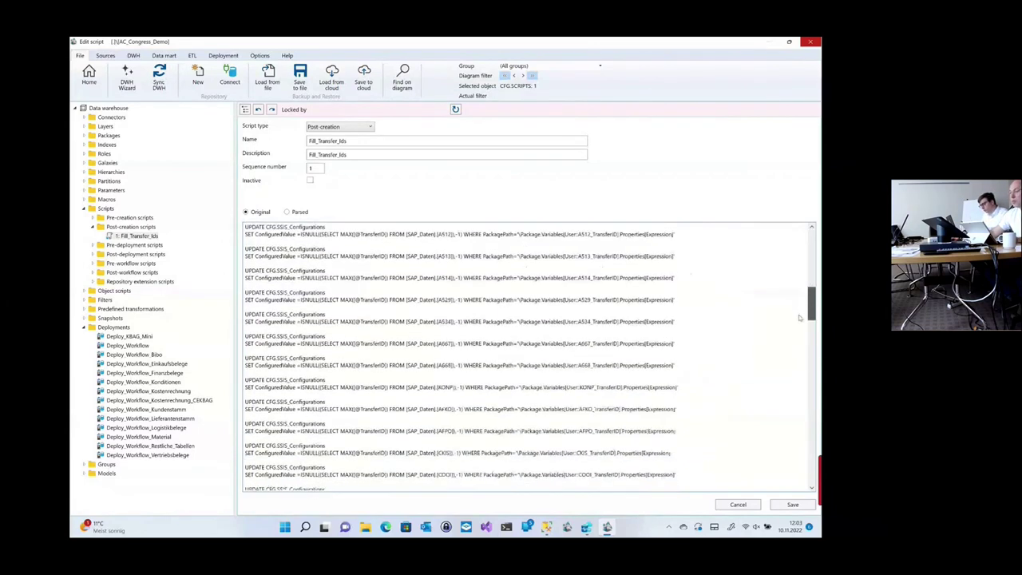
scroll(799, 386, "down", 10)
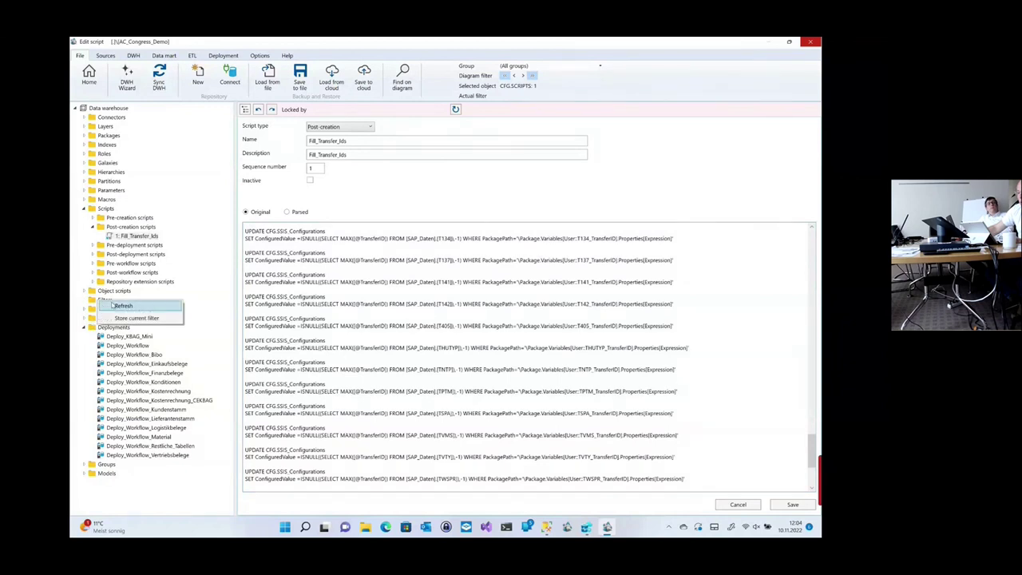
Step: Refresh the Filters folder in the repository tree
left_click(103, 300)
right_click(104, 306)
left_click(104, 311)
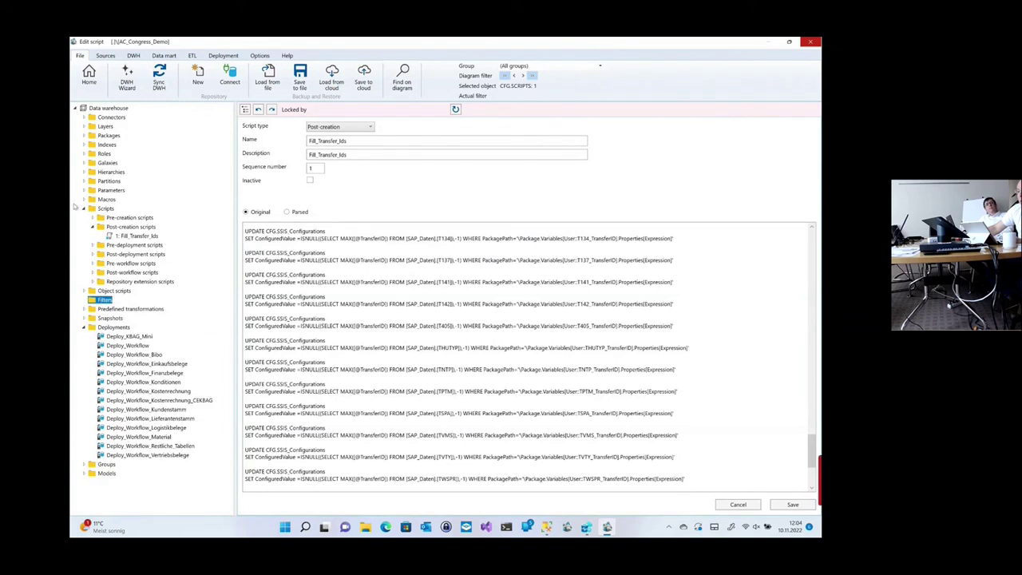
Step: Expand the macros, open the SecurityTag_Filter macro for editing and examine its T-SQL statement
left_click(84, 199)
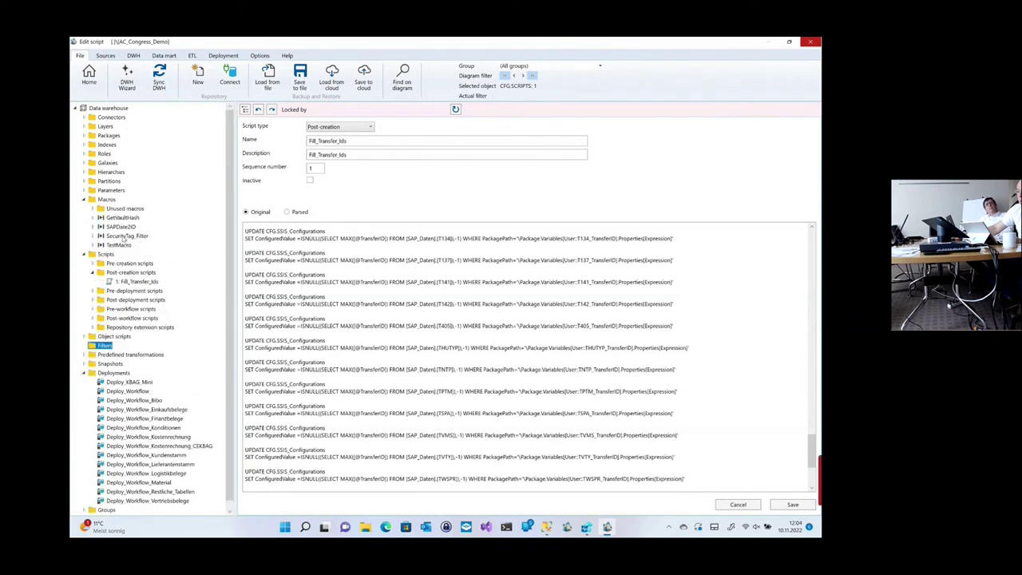
left_click(124, 237)
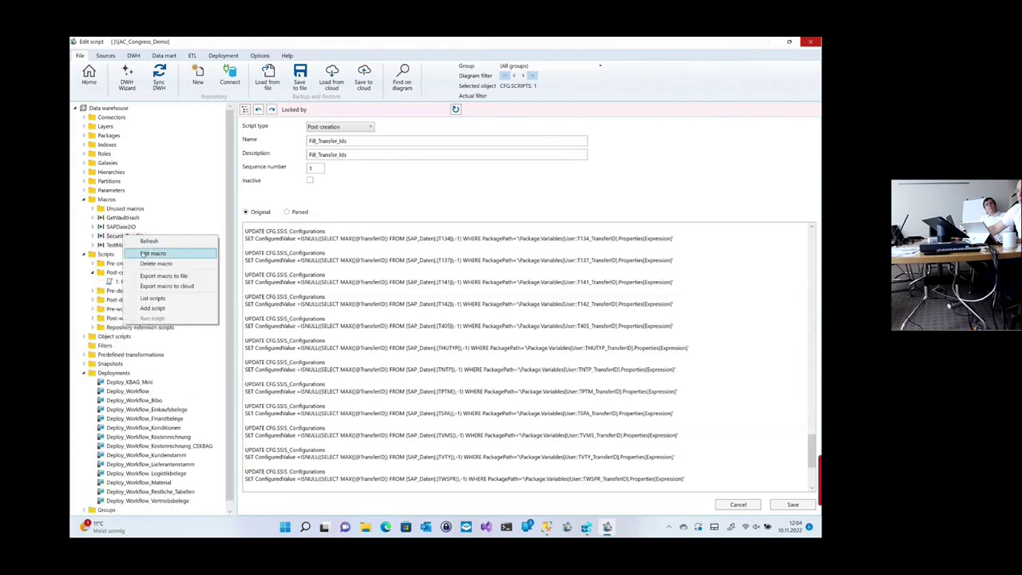
left_click(151, 253)
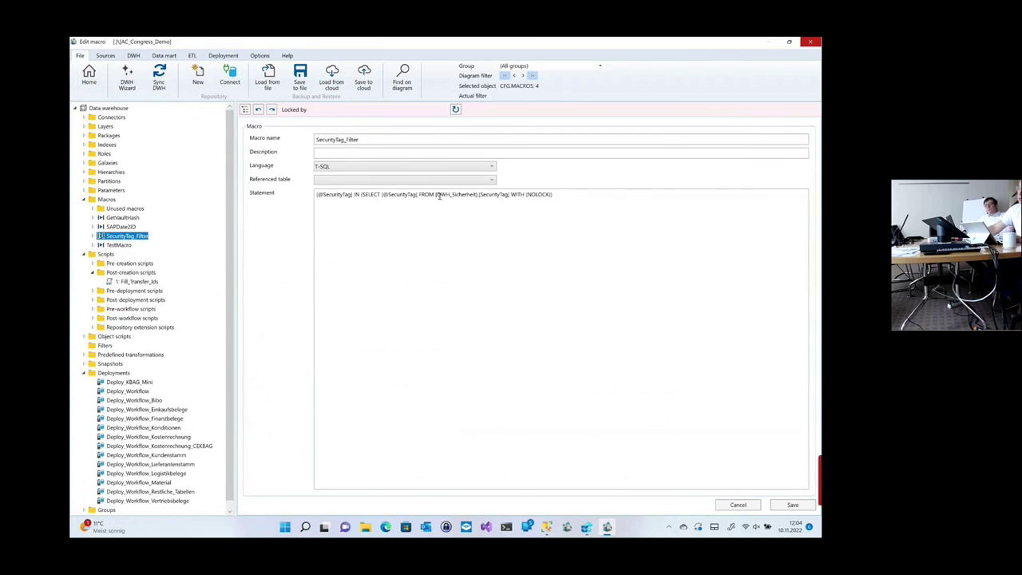
left_click(572, 196)
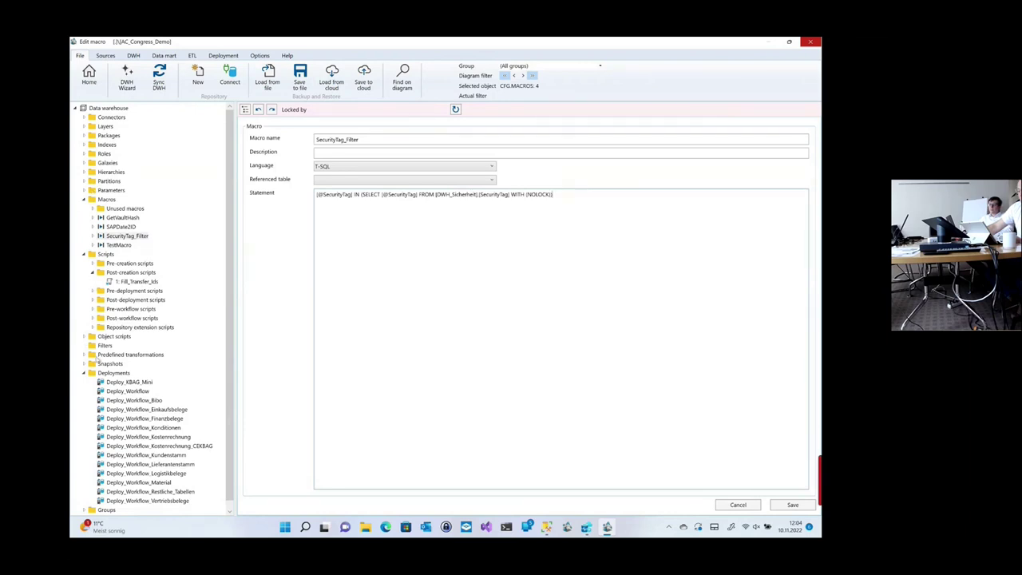
Step: Examine the generated Import, Persisting and Workflow packages in the repository tree, collapsing each folder after viewing it
left_click(84, 136)
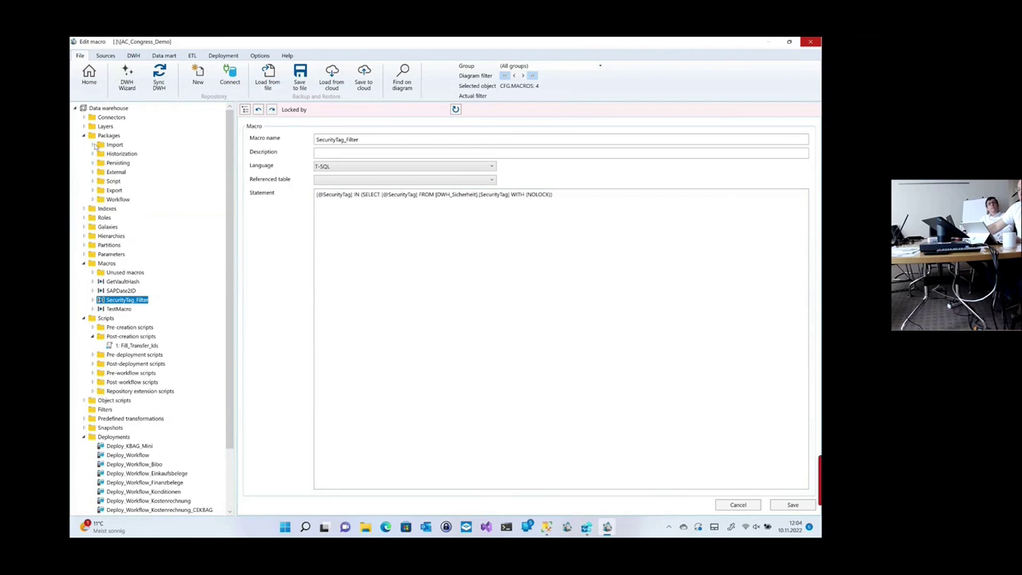
left_click(93, 145)
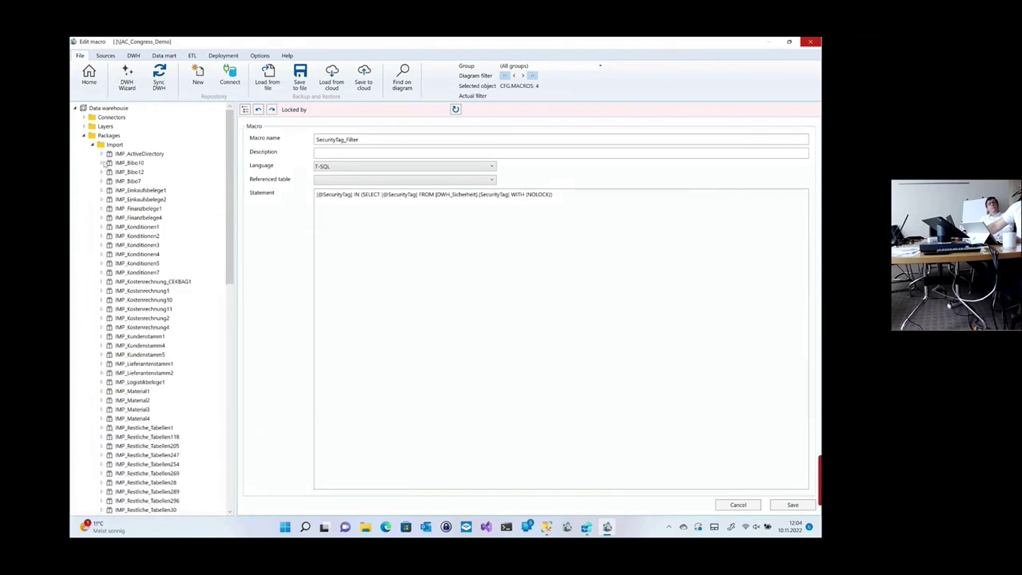
left_click(93, 145)
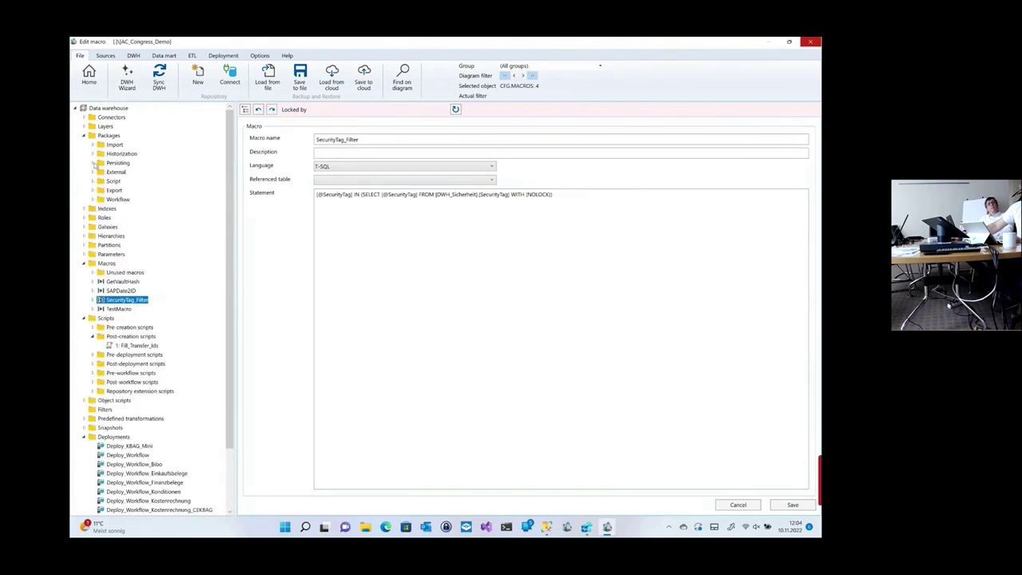
left_click(94, 163)
scroll(98, 215, "down", 3)
scroll(98, 216, "up", 3)
left_click(92, 163)
left_click(94, 200)
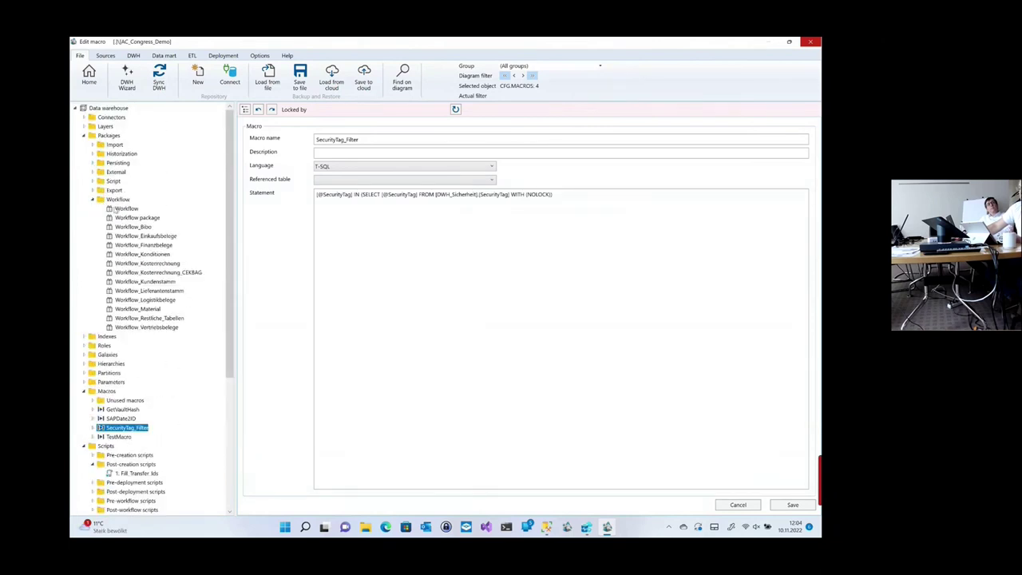
left_click(93, 198)
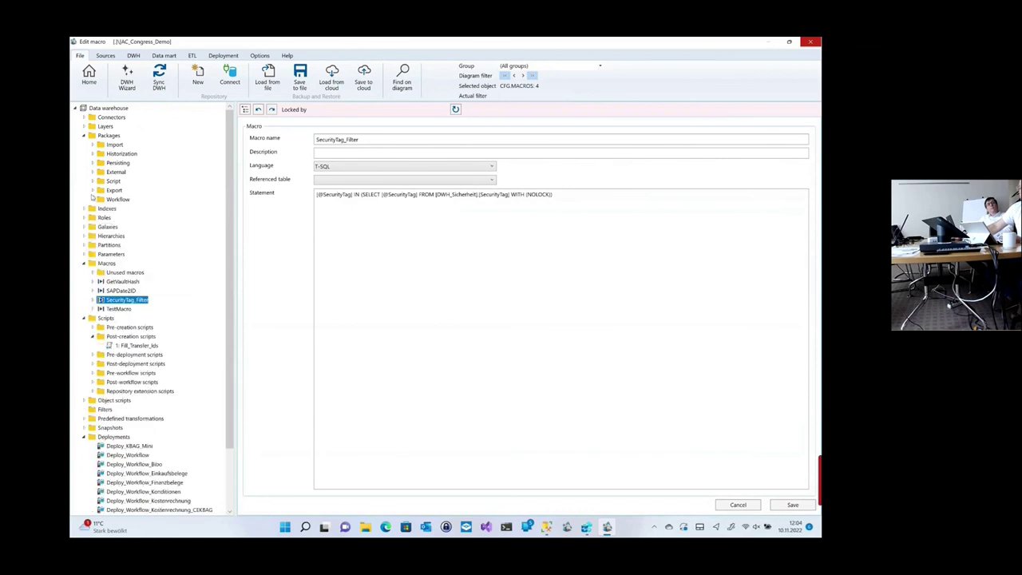
left_click(84, 135)
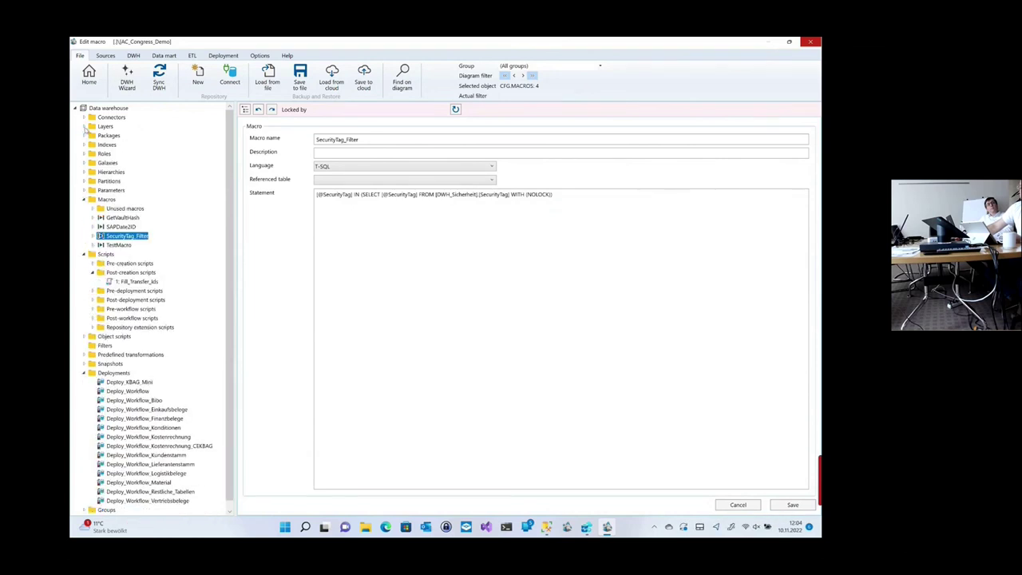
Step: Expand the Core layer and examine the transformations of its Controlling and Allgemein schemas
left_click(84, 126)
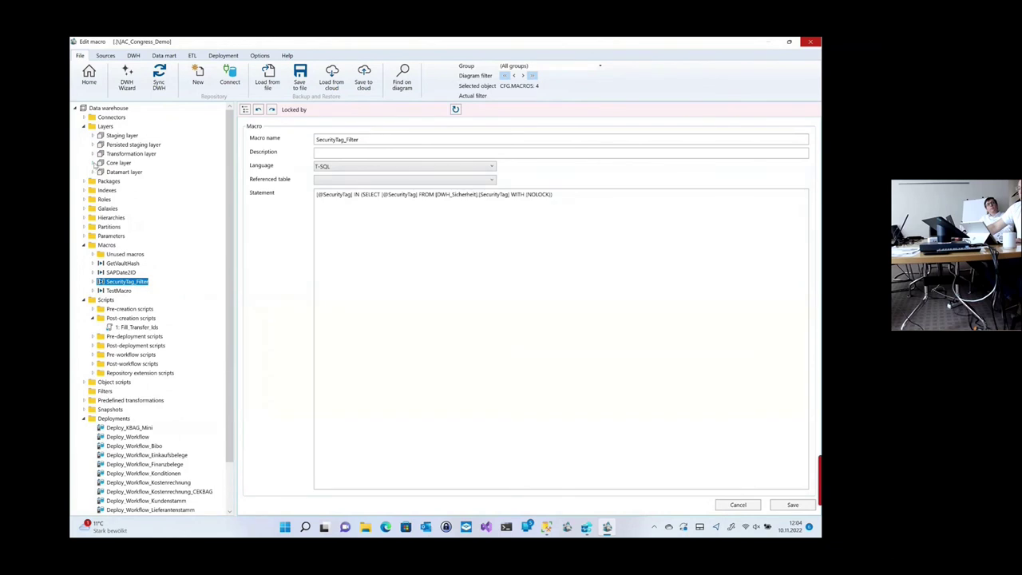
left_click(93, 163)
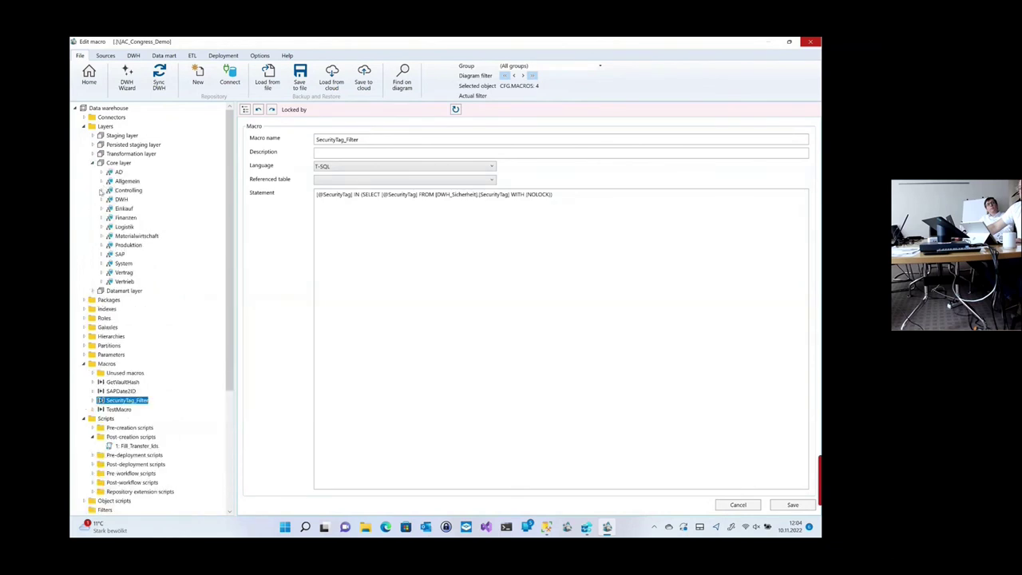
left_click(100, 190)
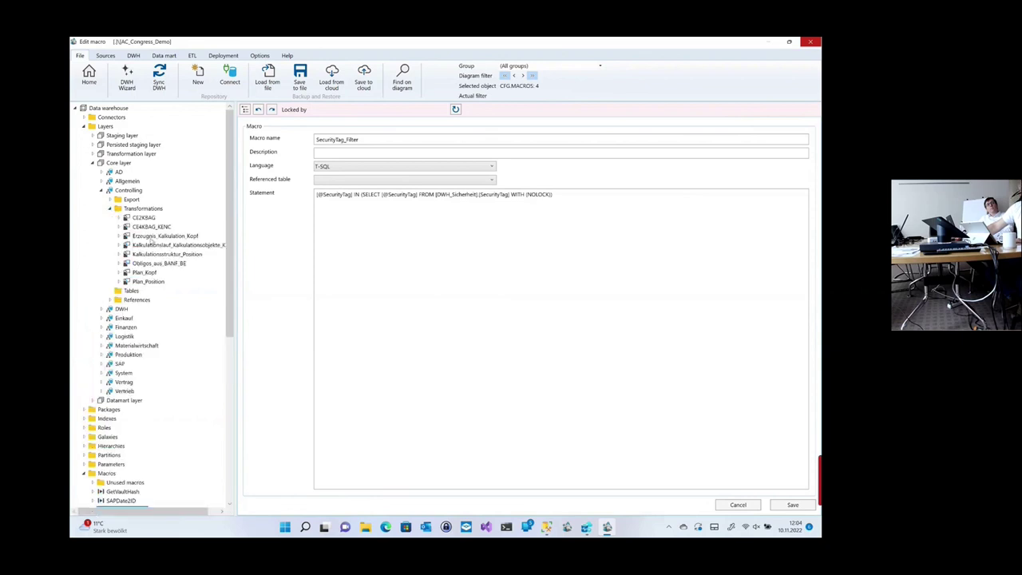
left_click(101, 181)
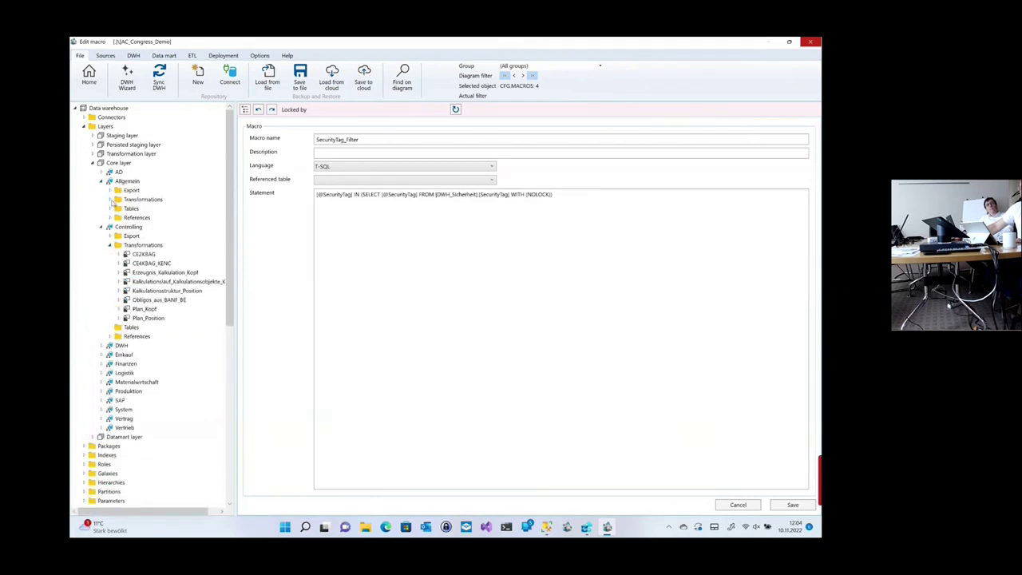
left_click(110, 200)
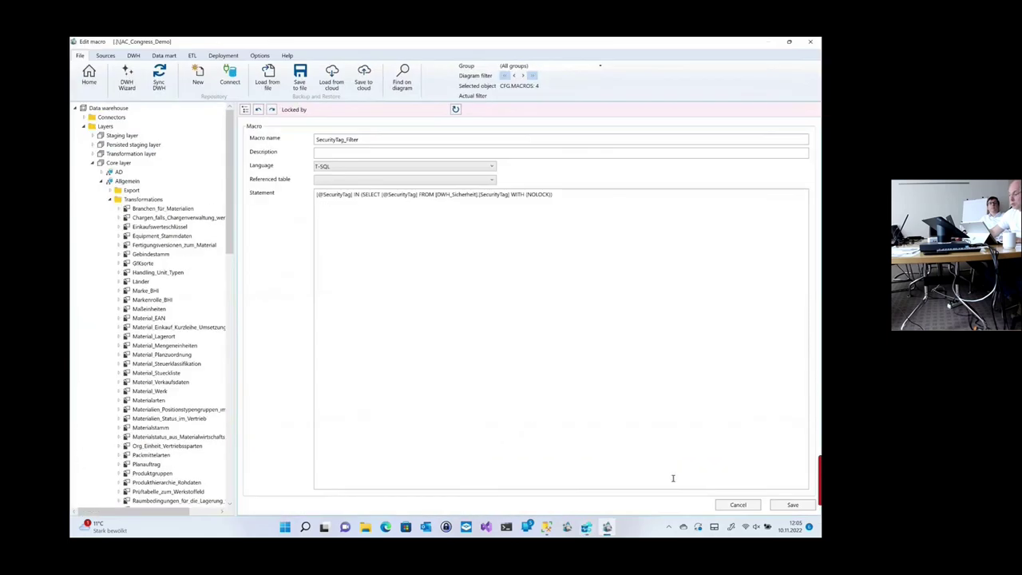
Step: Cancel the open macro, script and deployment editors to return to the flow diagram, and collapse the Core layer, Layers and Macros nodes
left_click(738, 505)
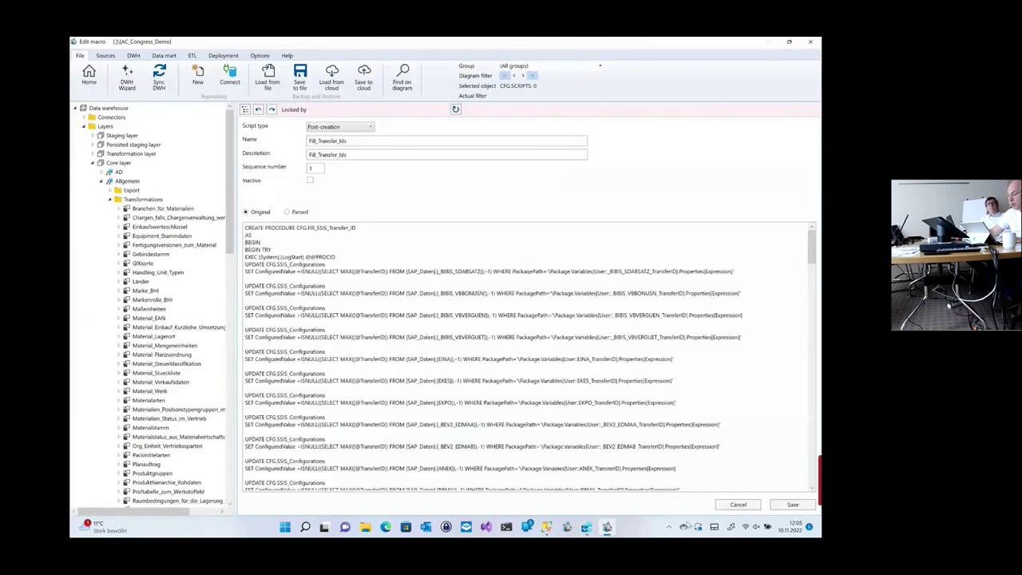
left_click(738, 505)
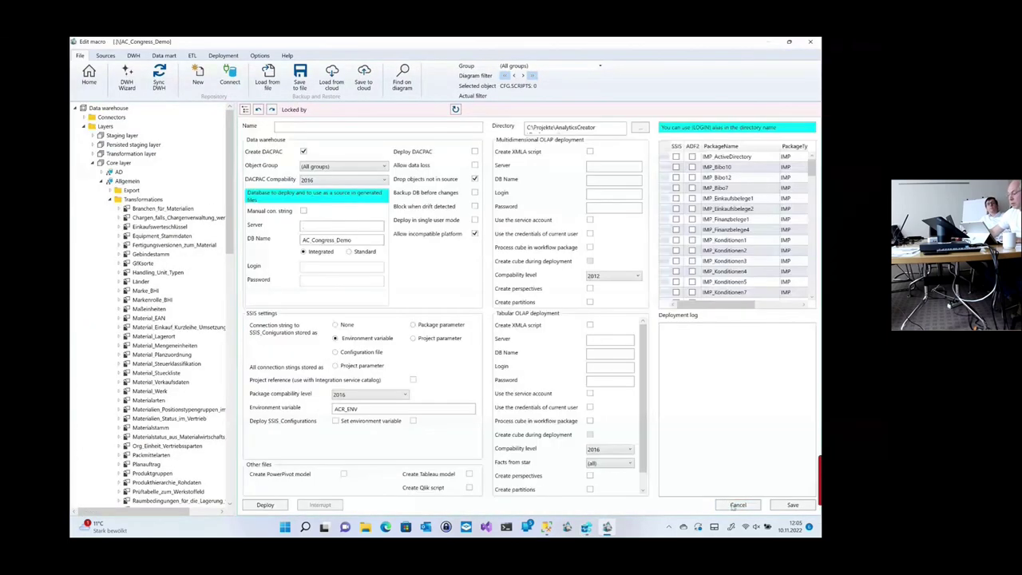
left_click(737, 505)
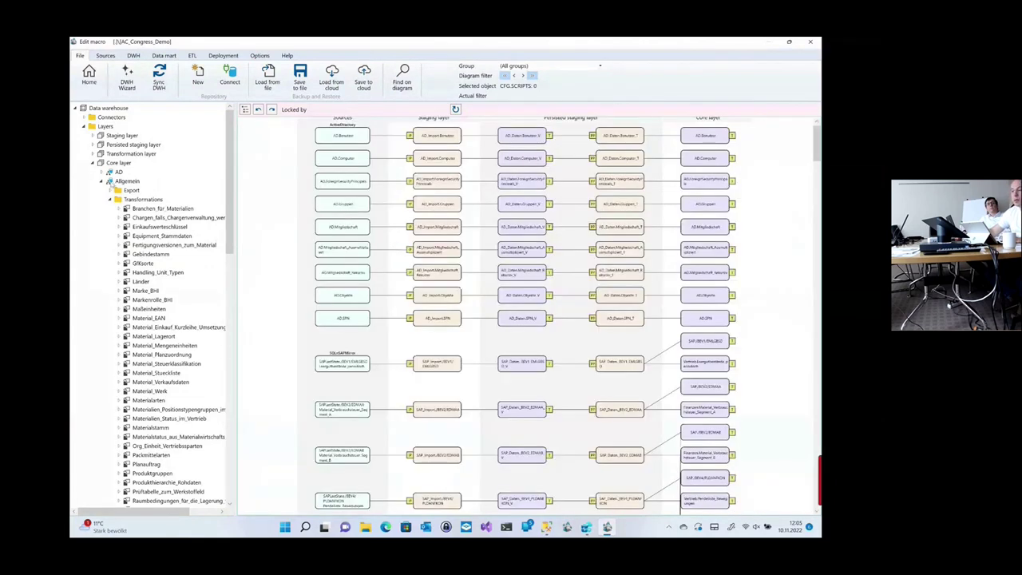
left_click(92, 163)
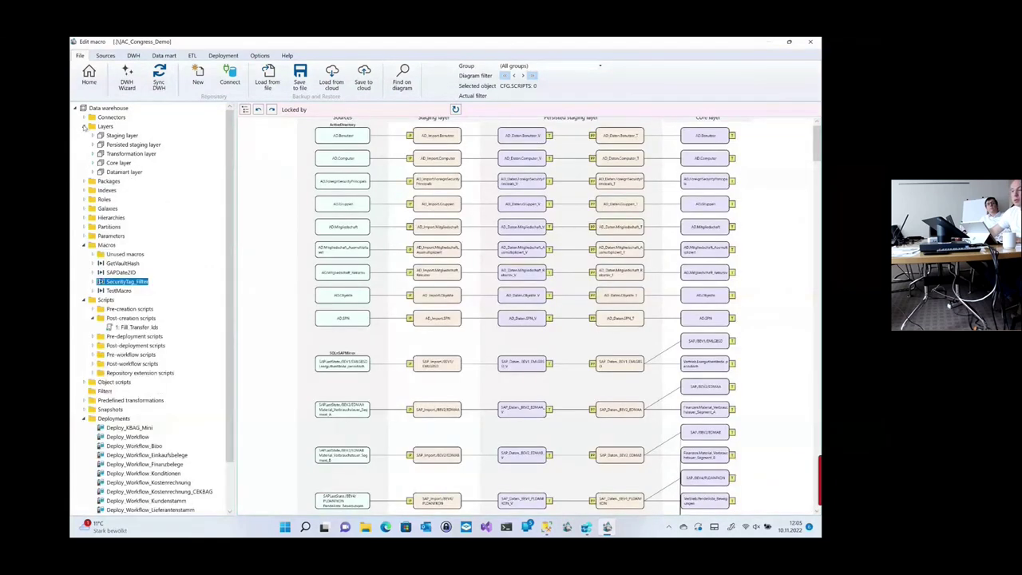
left_click(84, 126)
left_click(83, 199)
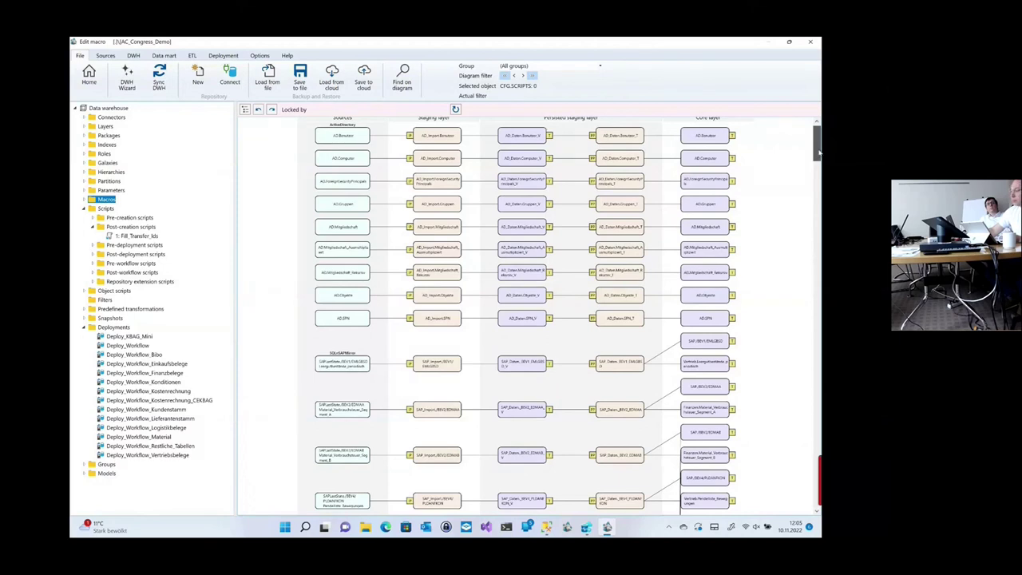
scroll(675, 146, "up", 1)
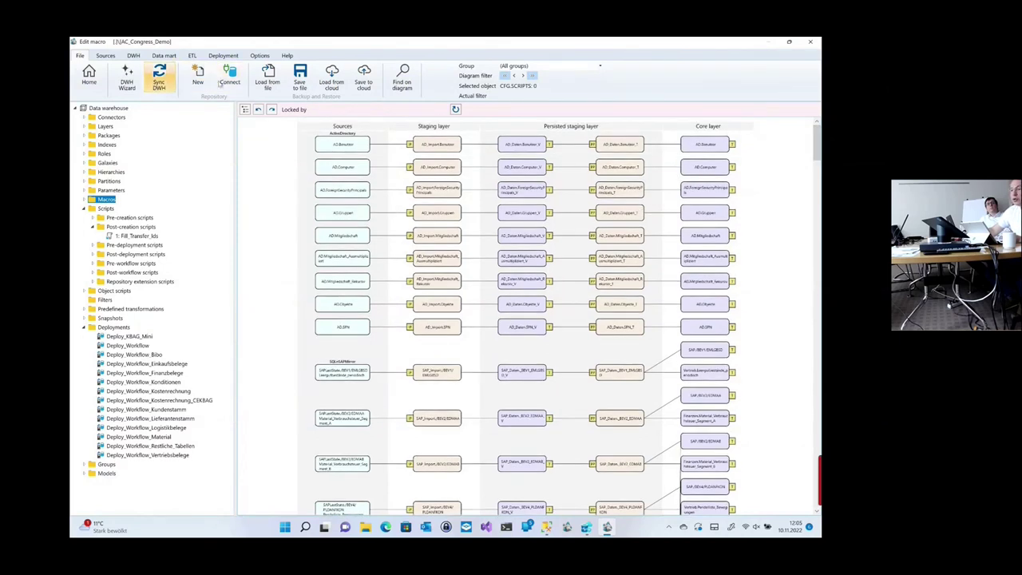
Step: Connect to the KBAG_Komplett_001 repository and narrow the navigation tree to give the flow diagram more room
left_click(230, 76)
left_click(472, 309)
left_click(457, 274)
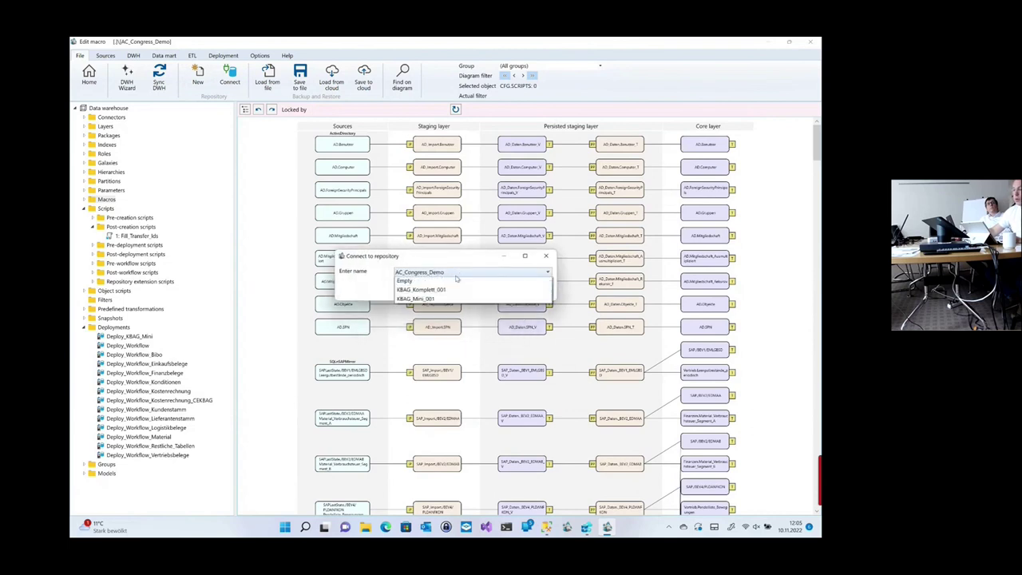
left_click(468, 311)
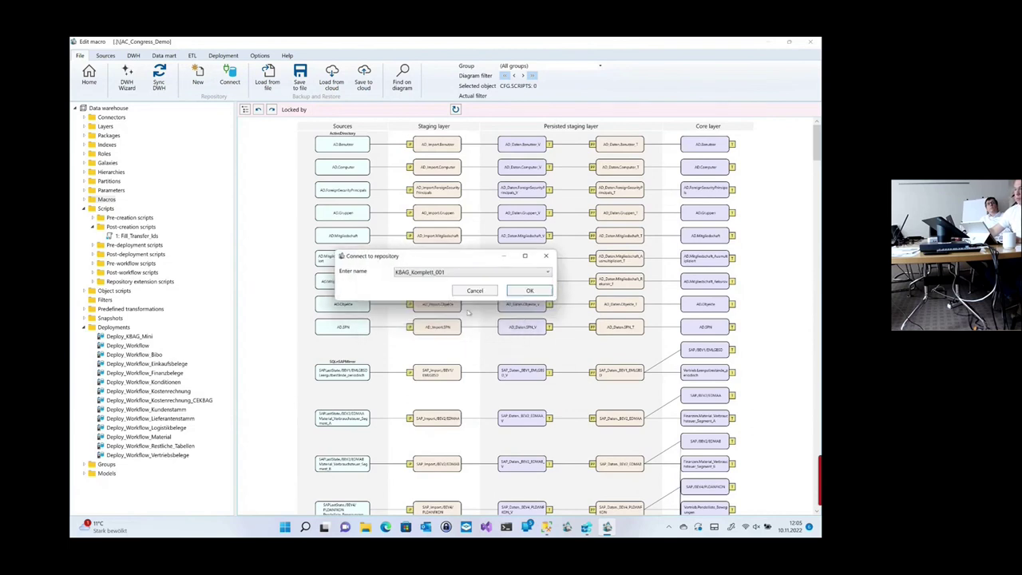
left_click(530, 291)
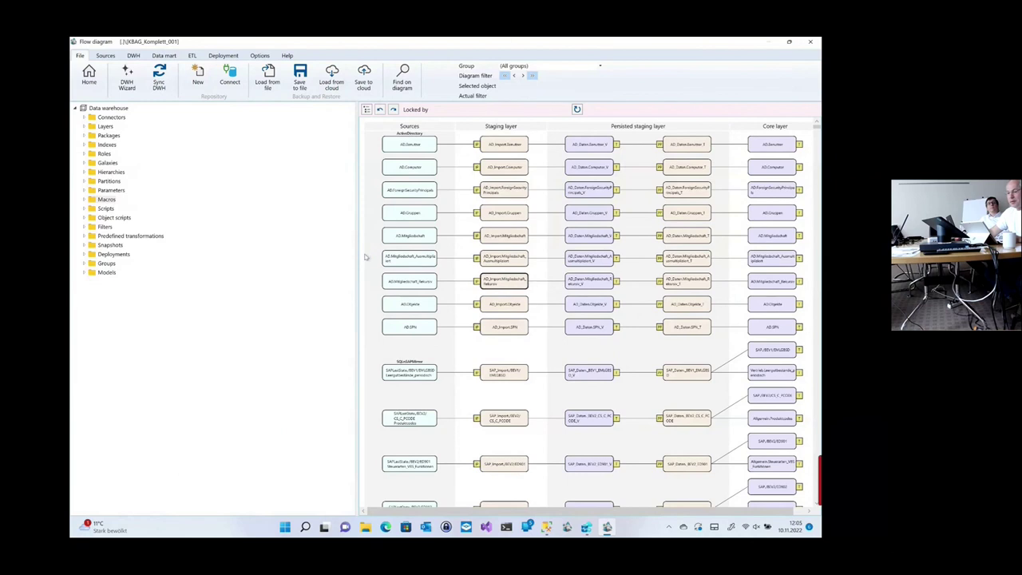
left_click_drag(350, 253, 166, 253)
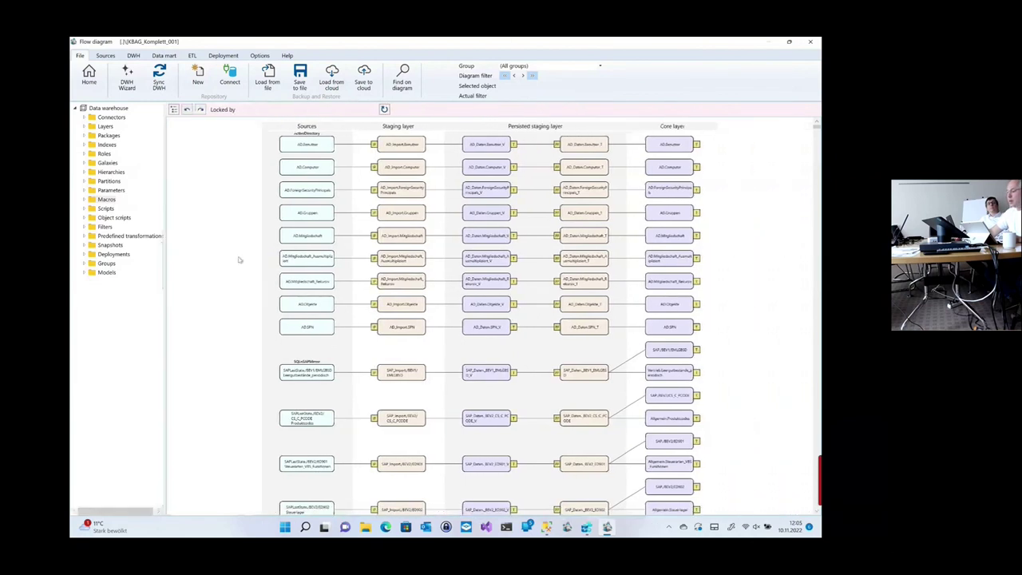
Step: Examine the repository's complete flow diagram from the Active Directory tables through all SAP tables, following them from the sources to the Core layer
scroll(240, 258, "down", 1)
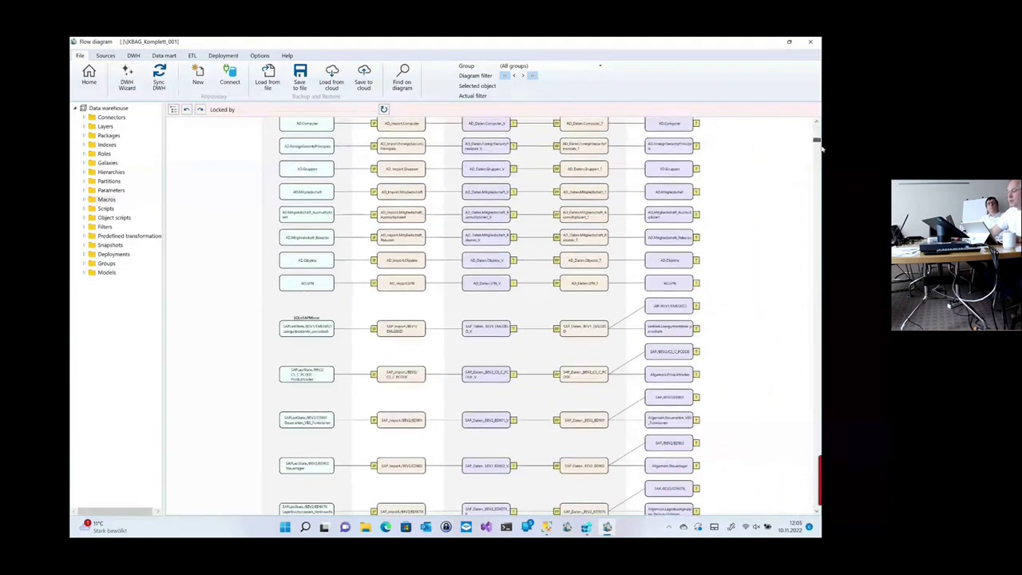
left_click(816, 148)
left_click(816, 182)
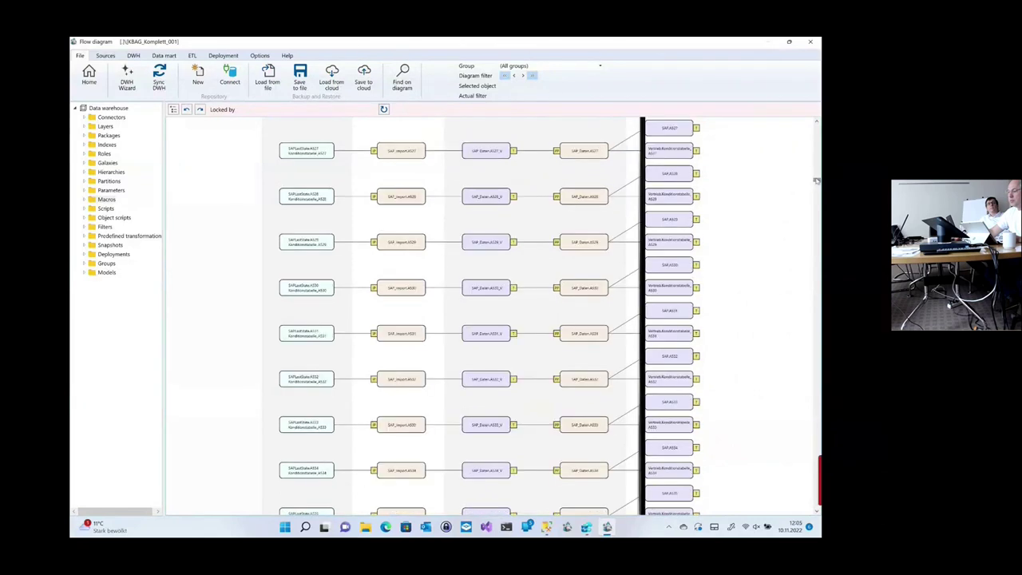
left_click(818, 222)
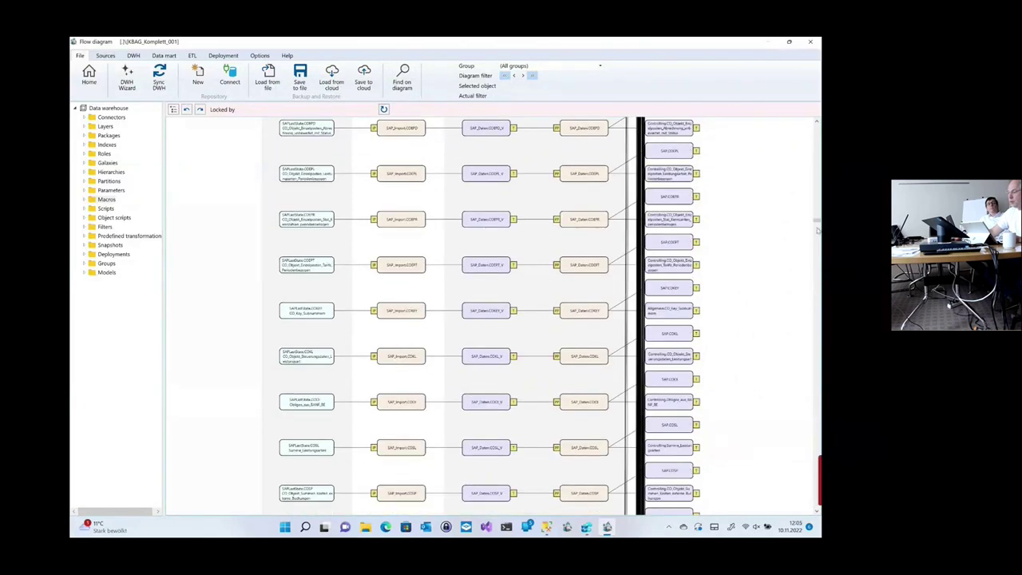
left_click(820, 227)
left_click_drag(818, 227, 818, 308)
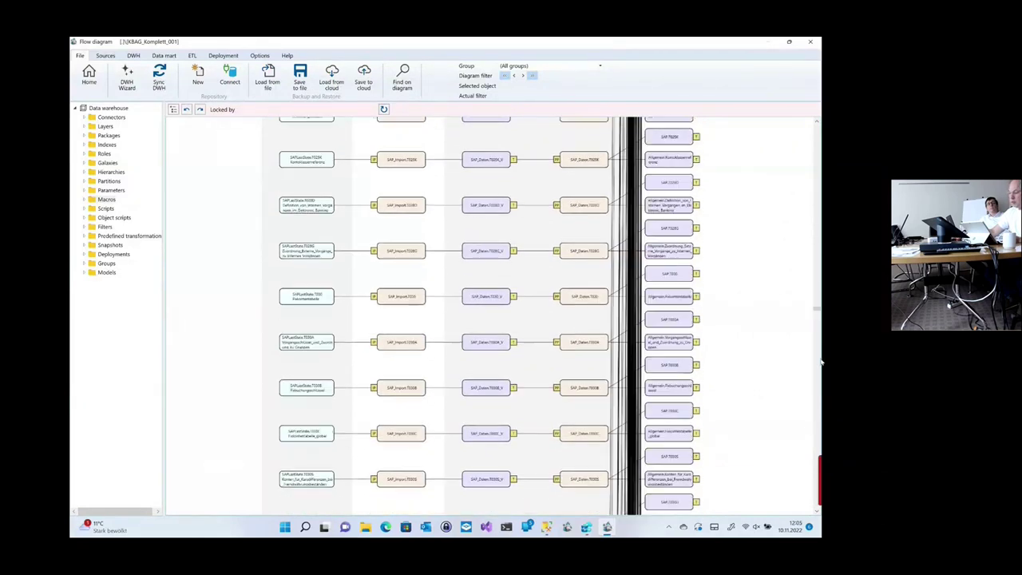
scroll(816, 445, "down", 10)
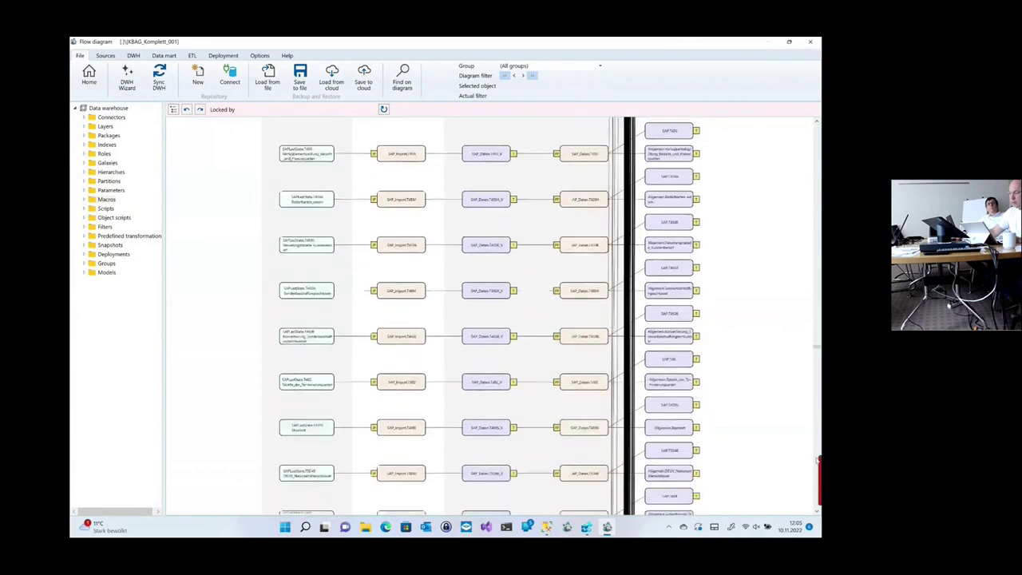
scroll(813, 475, "down", 10)
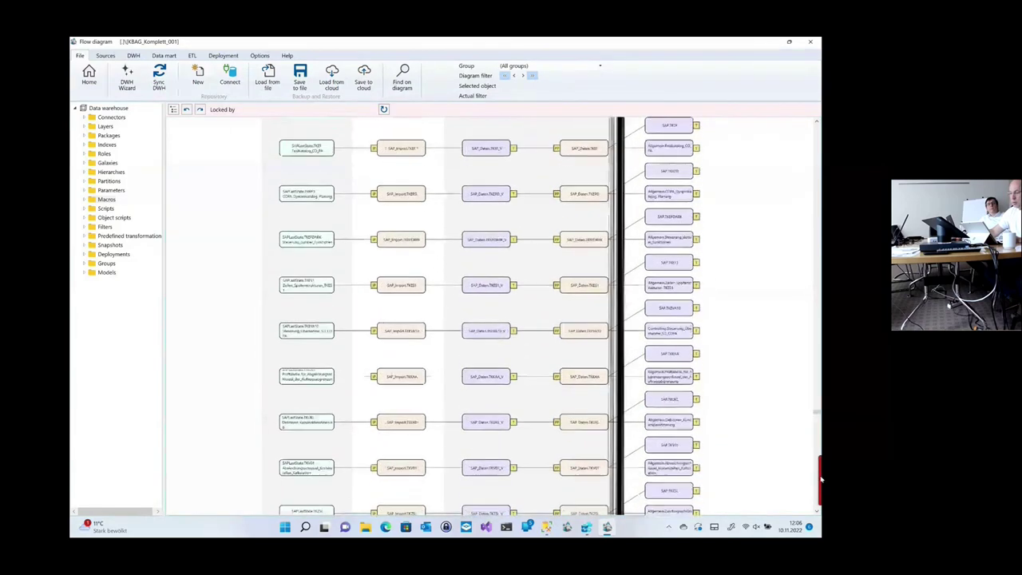
scroll(817, 483, "down", 10)
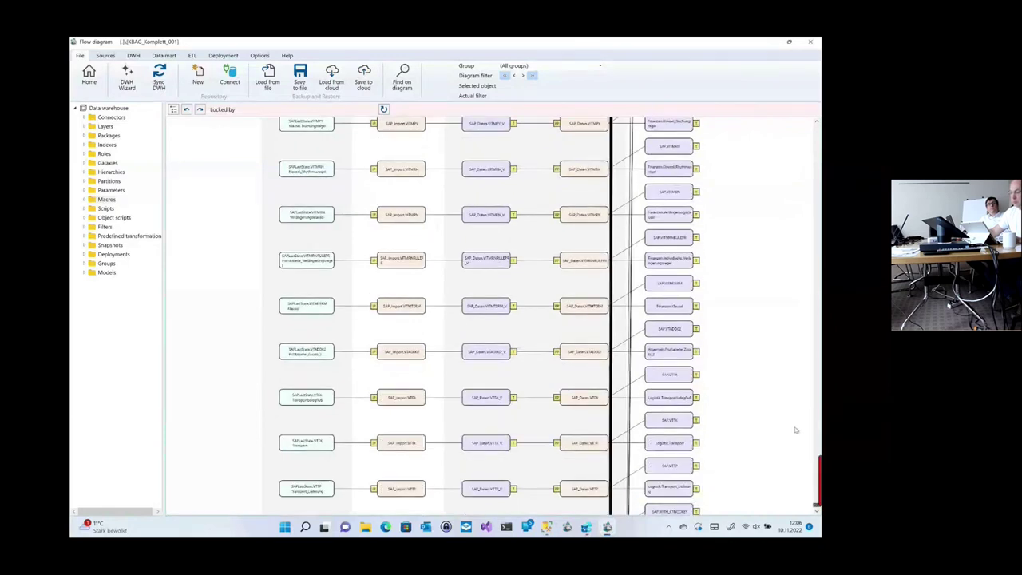
scroll(791, 427, "down", 10)
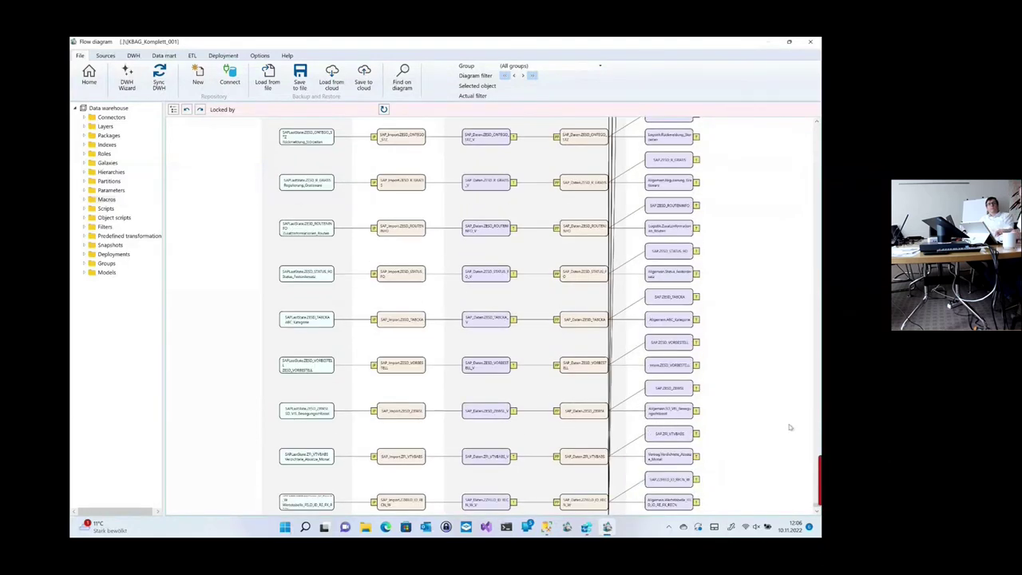